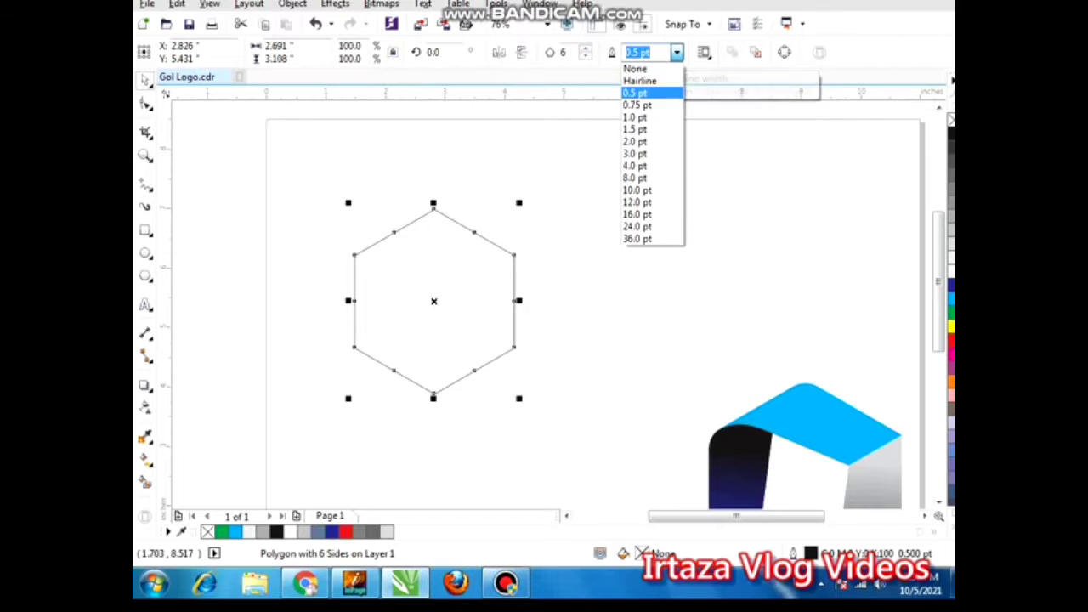
- Set the hexagon's outline width to 4.0 pt and place a duplicate hexagon to its right
{"action": "left_click", "coordinate": [643, 154]}
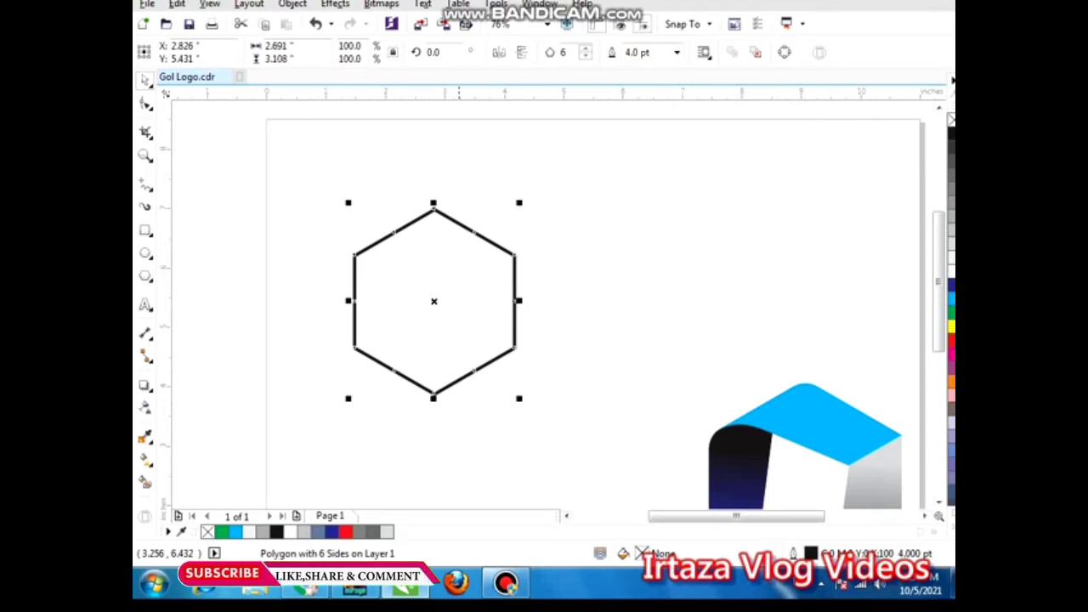
{"action": "left_click_drag", "start_coordinate": [457, 247], "coordinate": [541, 245]}
{"action": "left_click_drag", "start_coordinate": [517, 300], "coordinate": [590, 301]}
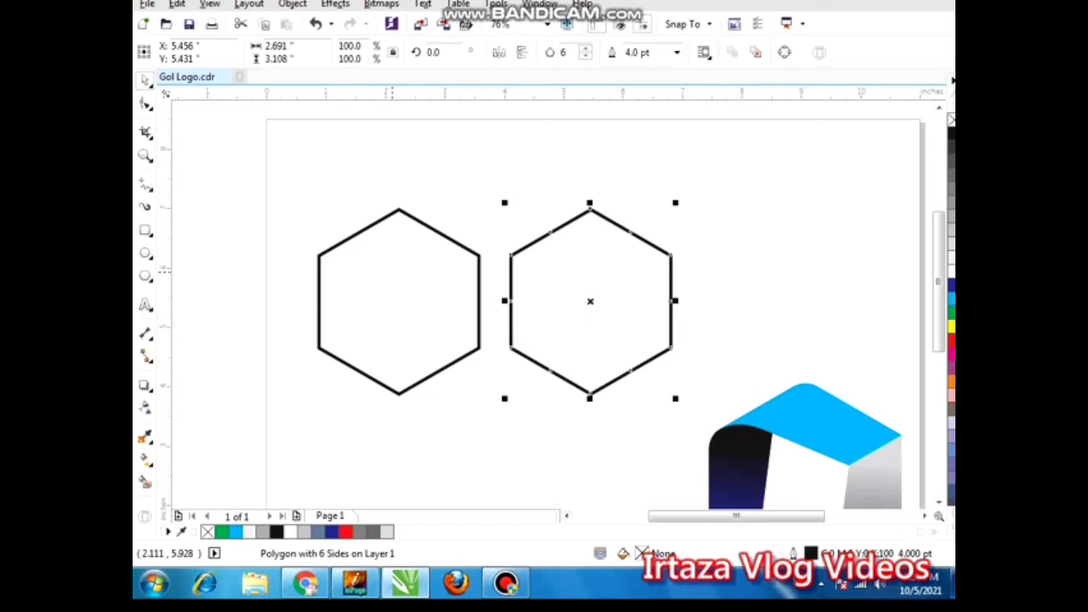
- Apply a fillet with a 0.5 inch radius to the corners of the left hexagon
{"action": "left_click", "coordinate": [392, 272]}
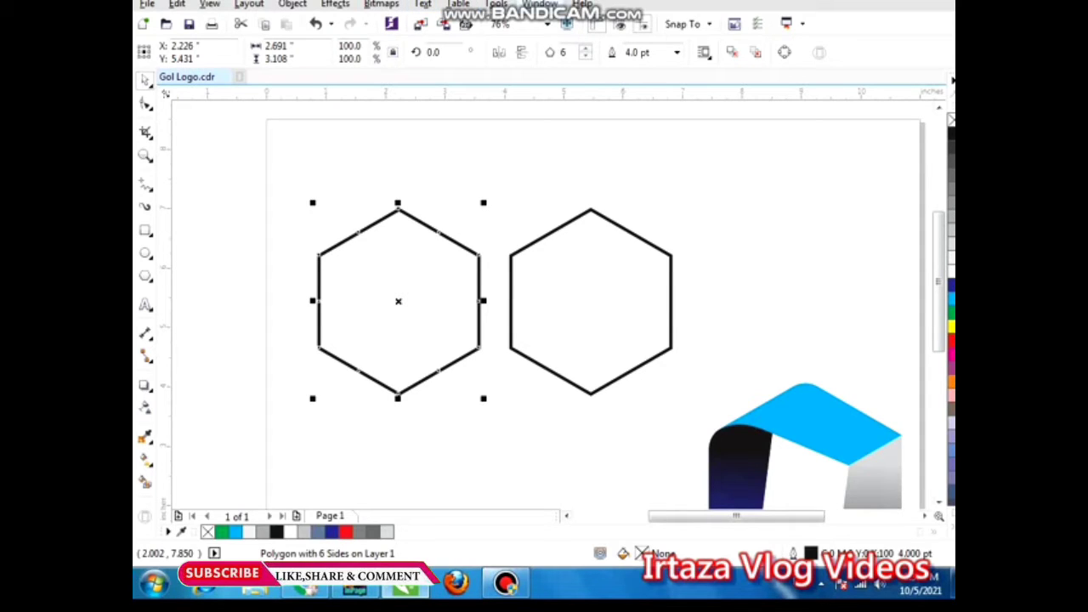
{"action": "left_click", "coordinate": [539, 5]}
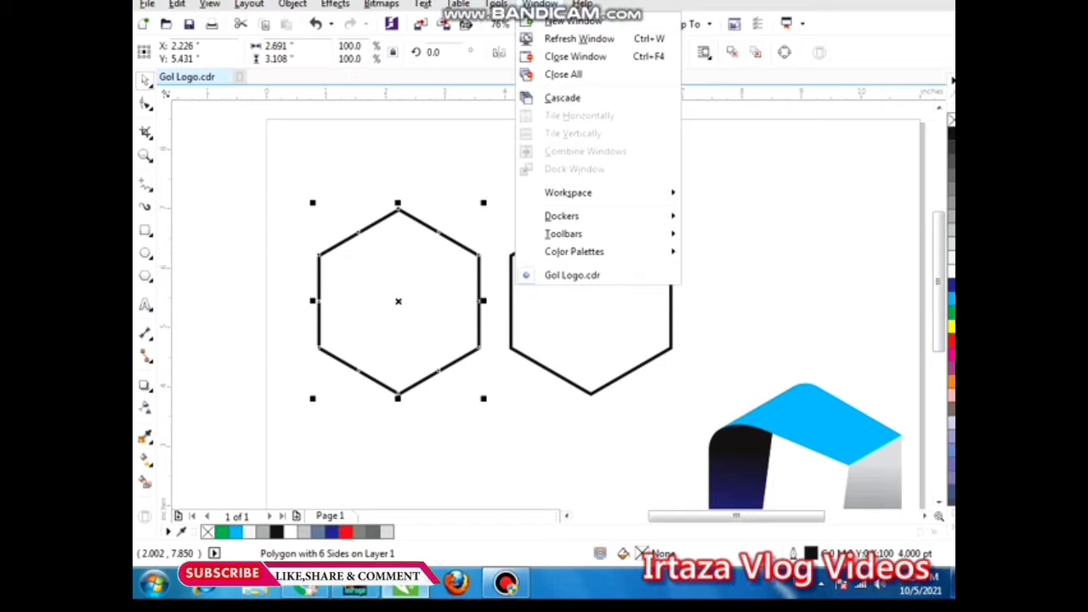
{"action": "mouse_move", "coordinate": [562, 216]}
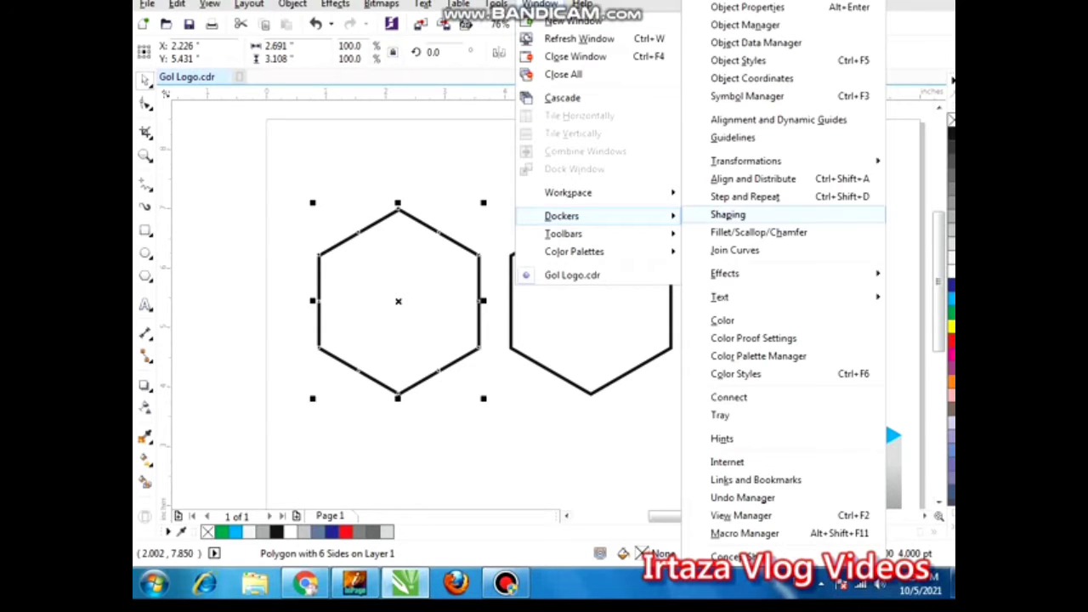
{"action": "left_click", "coordinate": [759, 232]}
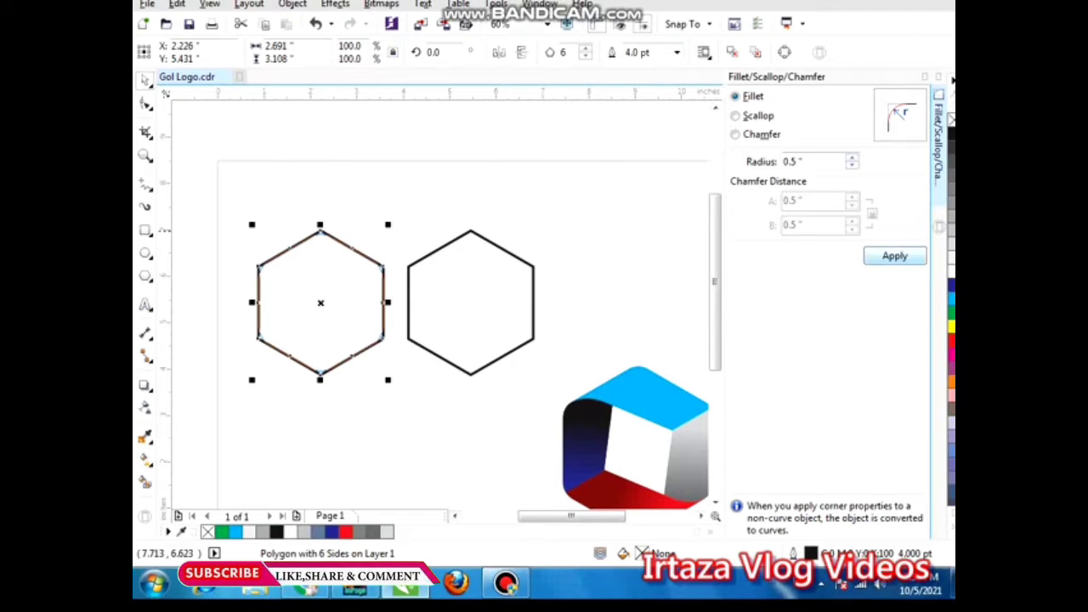
{"action": "left_click", "coordinate": [894, 256]}
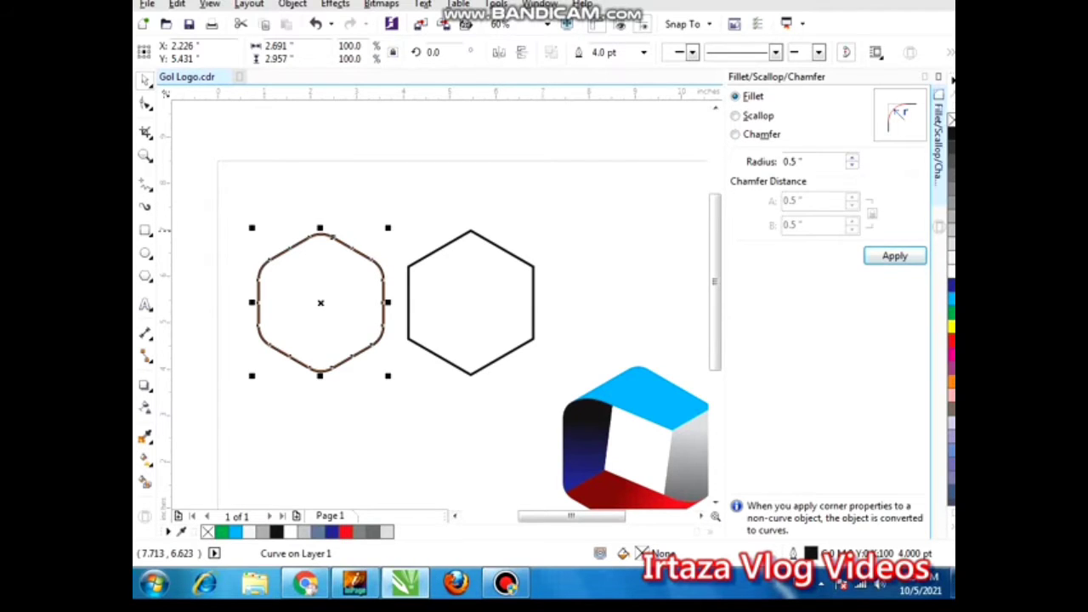
{"action": "left_click", "coordinate": [938, 77]}
- Fill the rounded hexagon with 10% black and the sharp-cornered hexagon with 100% black
{"action": "left_click", "coordinate": [340, 273]}
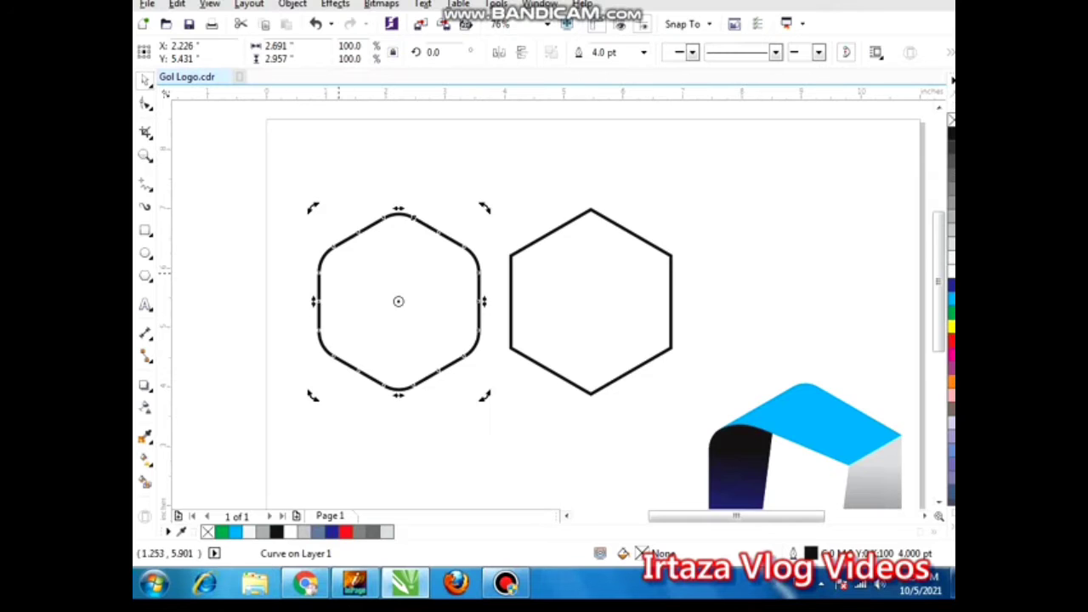
{"action": "scroll", "coordinate": [338, 273], "scroll_direction": "down", "scroll_amount": 1}
{"action": "key", "text": "F2"}
{"action": "left_click_drag", "start_coordinate": [240, 178], "coordinate": [556, 373]}
{"action": "left_click", "coordinate": [470, 339]}
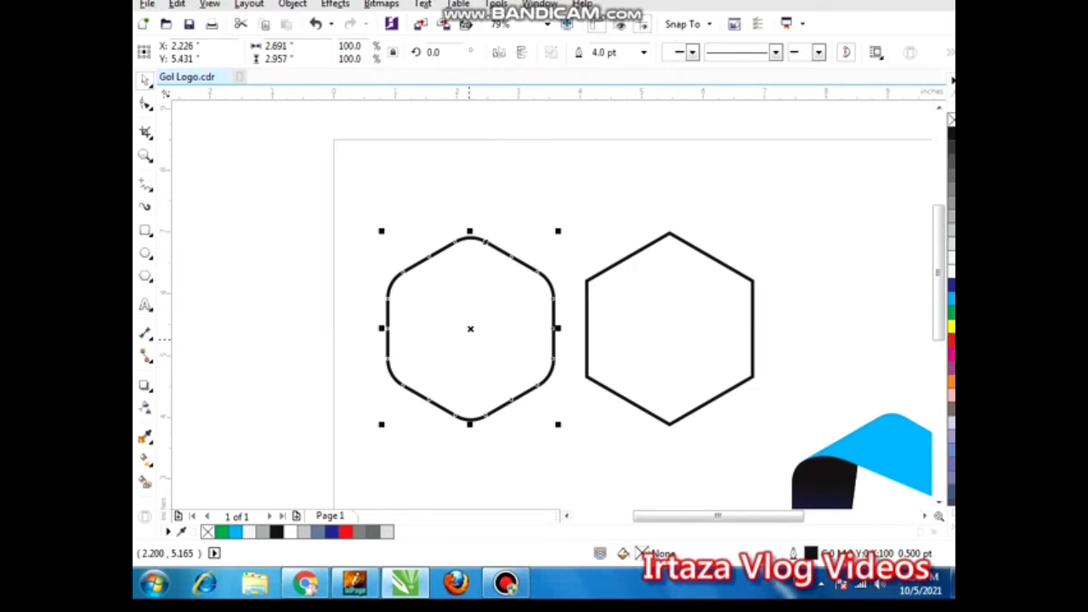
{"action": "left_click", "coordinate": [951, 258]}
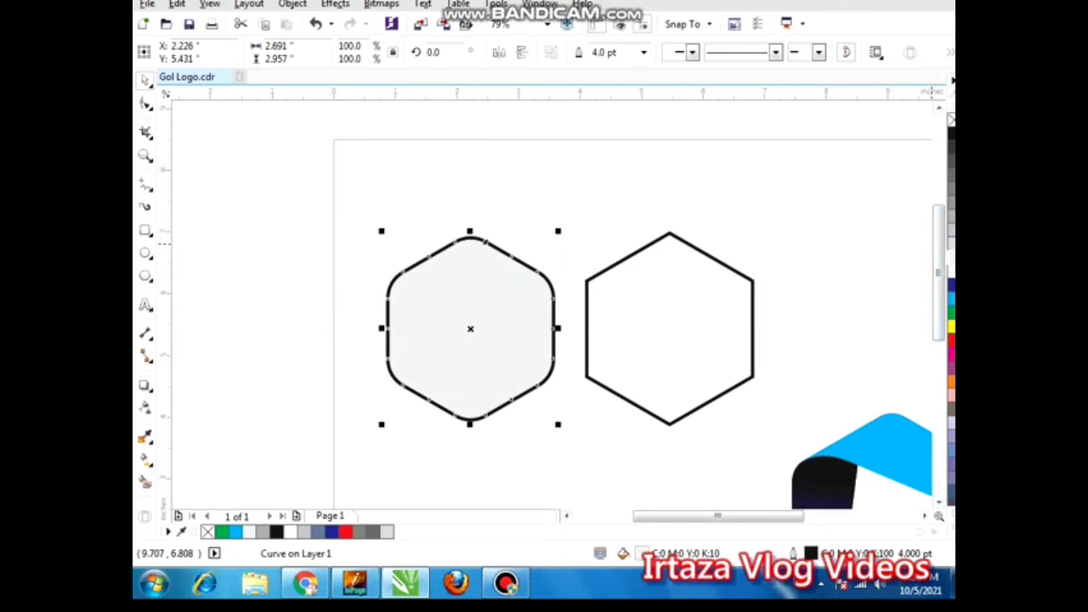
{"action": "left_click", "coordinate": [587, 300]}
{"action": "left_click", "coordinate": [951, 135]}
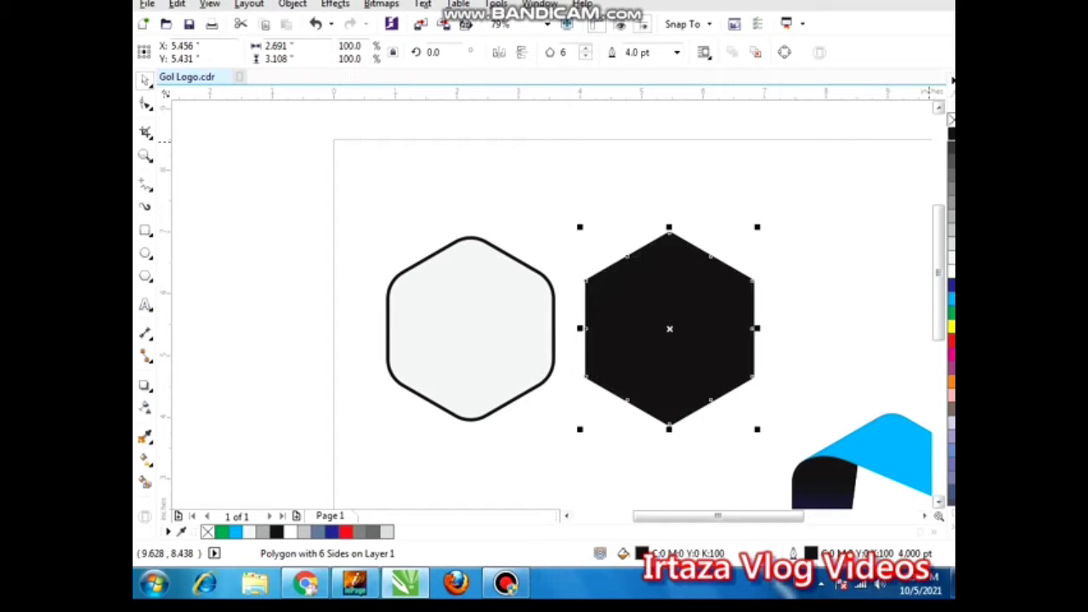
- Align the black hexagon to the vertical centre line of the rounded hexagon and send it to the back
{"action": "left_click", "coordinate": [398, 291], "text": "shift"}
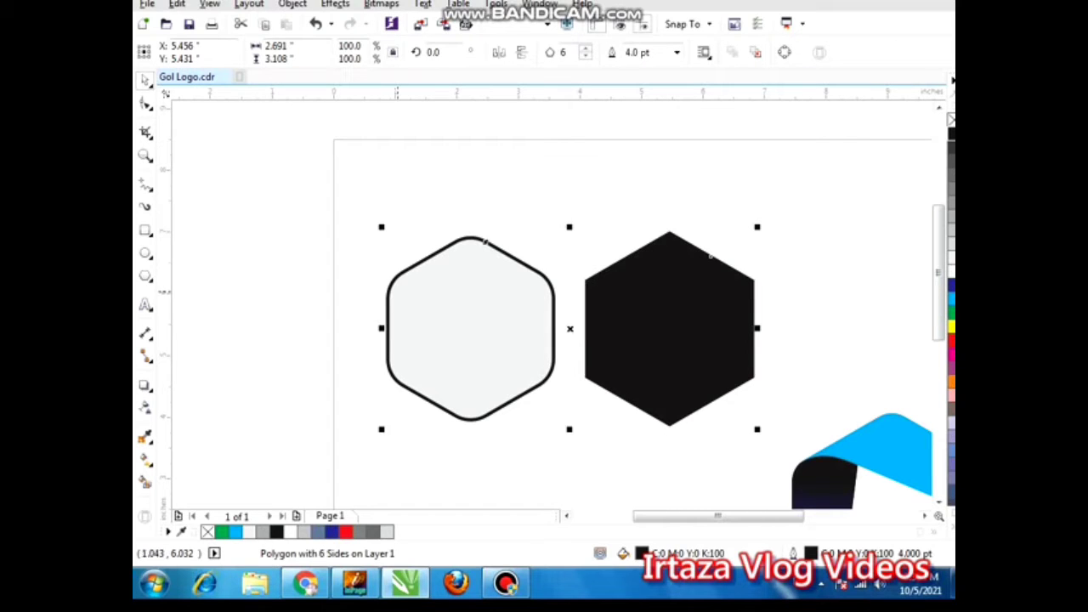
{"action": "key", "text": "c"}
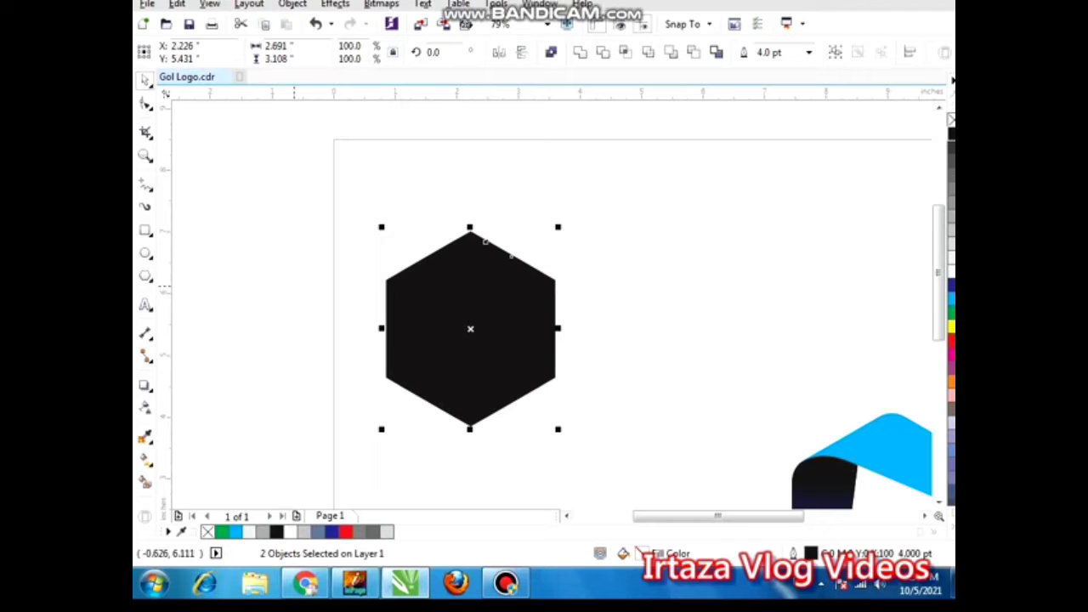
{"action": "left_click", "coordinate": [294, 285]}
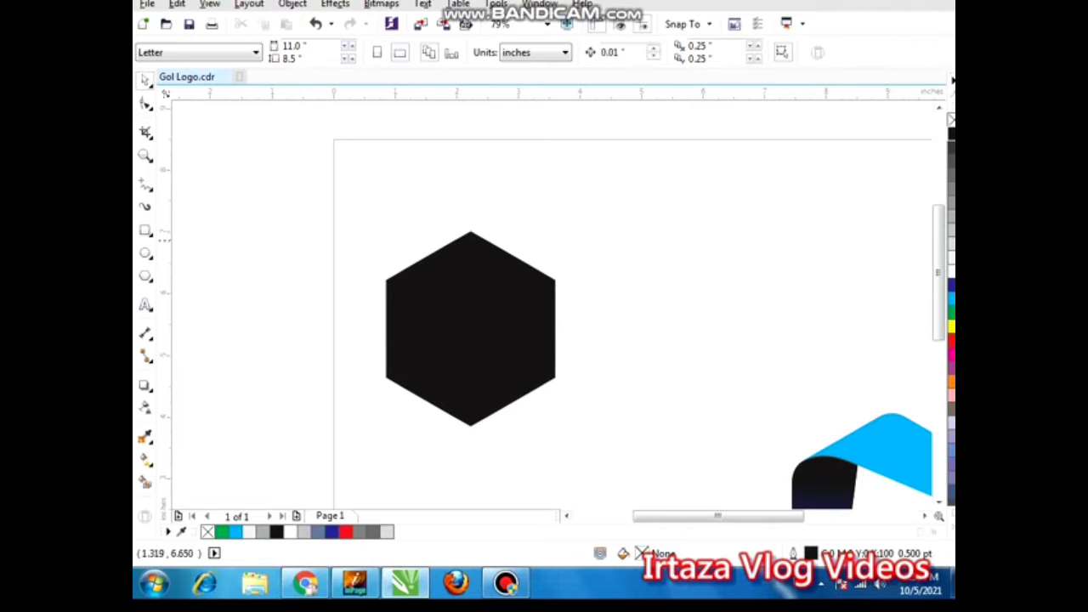
{"action": "left_click", "coordinate": [460, 241]}
{"action": "key", "text": "shift+Page_Down"}
{"action": "key", "text": "Escape"}
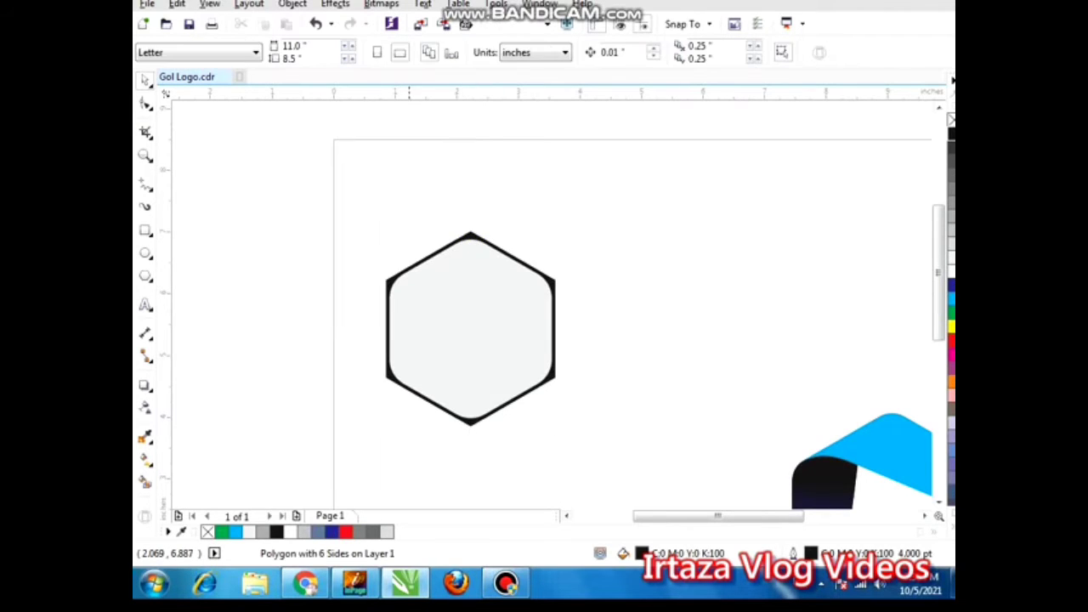
{"action": "left_click_drag", "start_coordinate": [303, 162], "coordinate": [665, 448]}
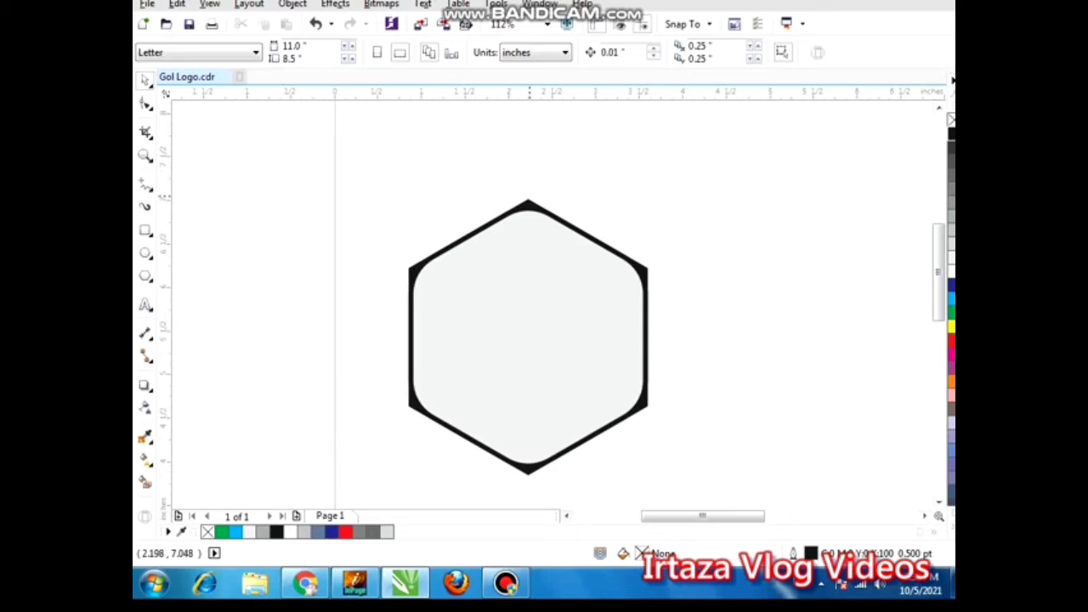
{"action": "left_click_drag", "start_coordinate": [528, 201], "coordinate": [553, 164]}
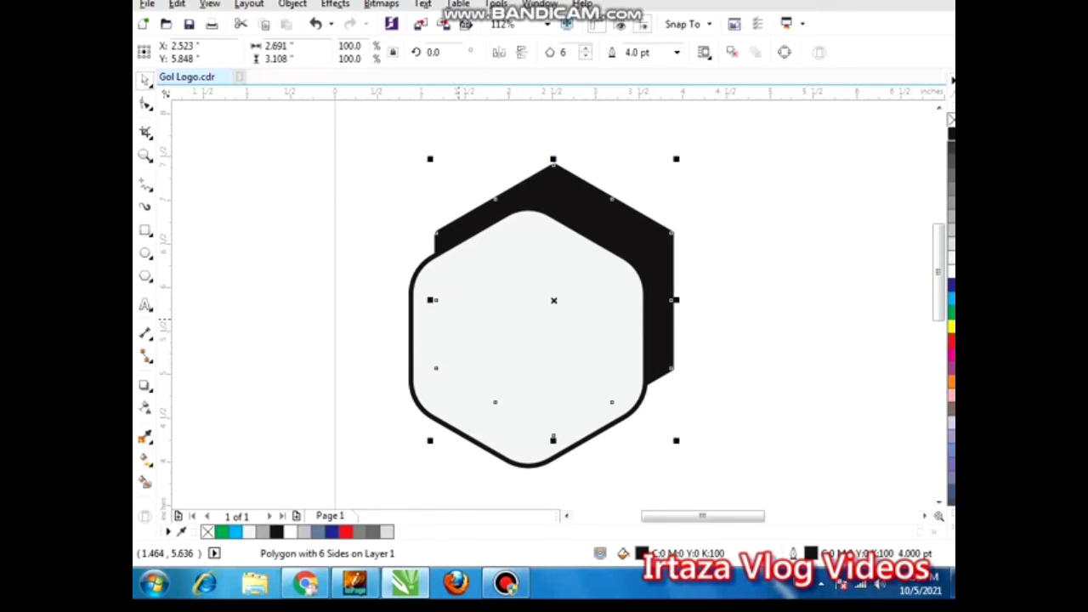
{"action": "key", "text": "ctrl+z"}
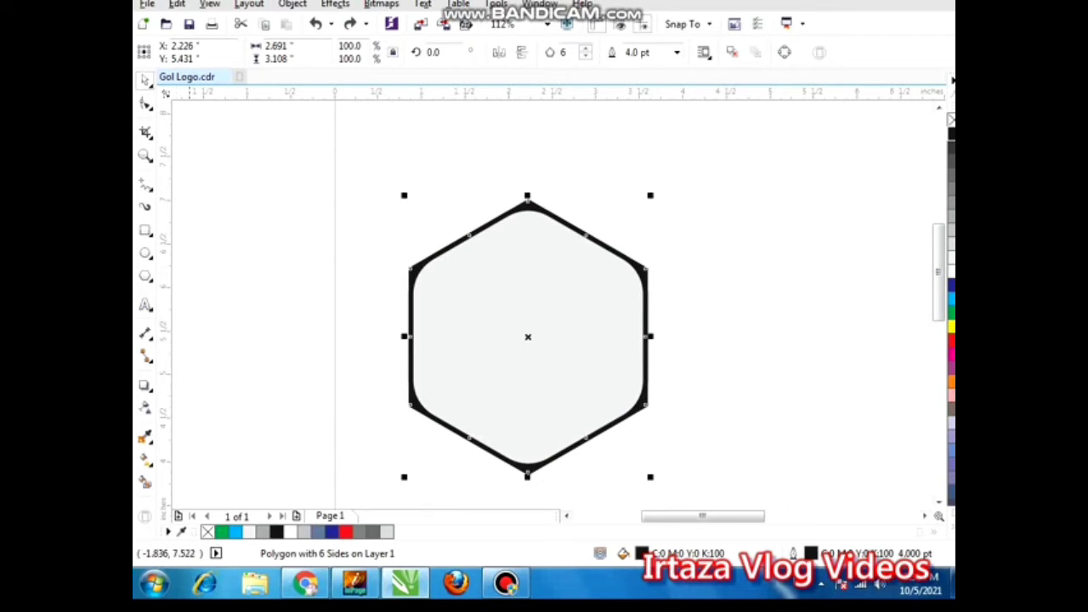
- Convert the black hexagon to curves and pull every corner node except the upper-right one inside the rounded hexagon
{"action": "left_click", "coordinate": [292, 4]}
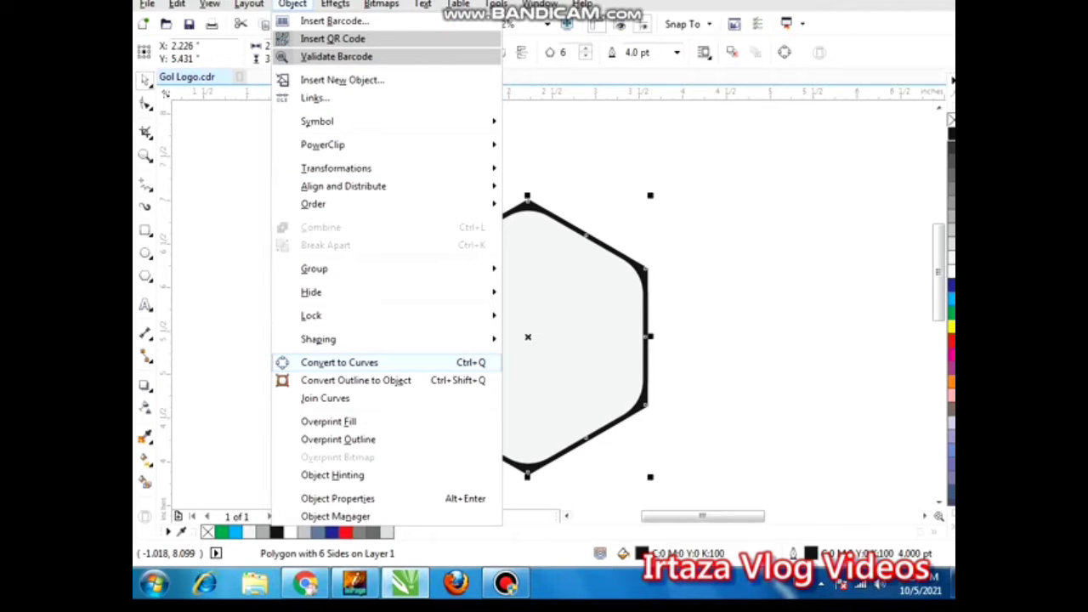
{"action": "left_click", "coordinate": [339, 362]}
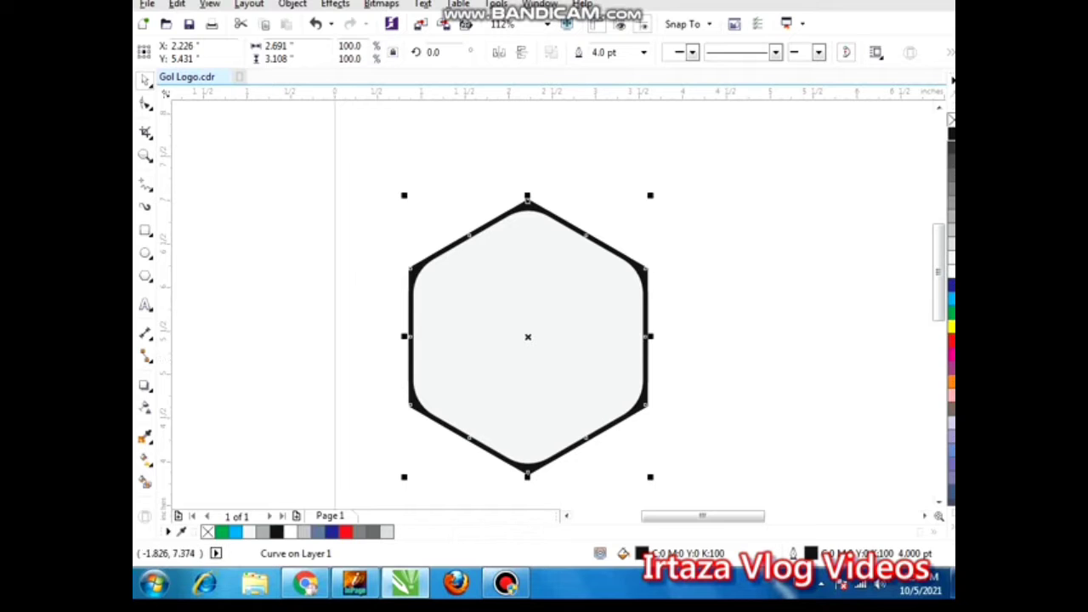
{"action": "left_click", "coordinate": [145, 103]}
{"action": "left_click", "coordinate": [527, 204]}
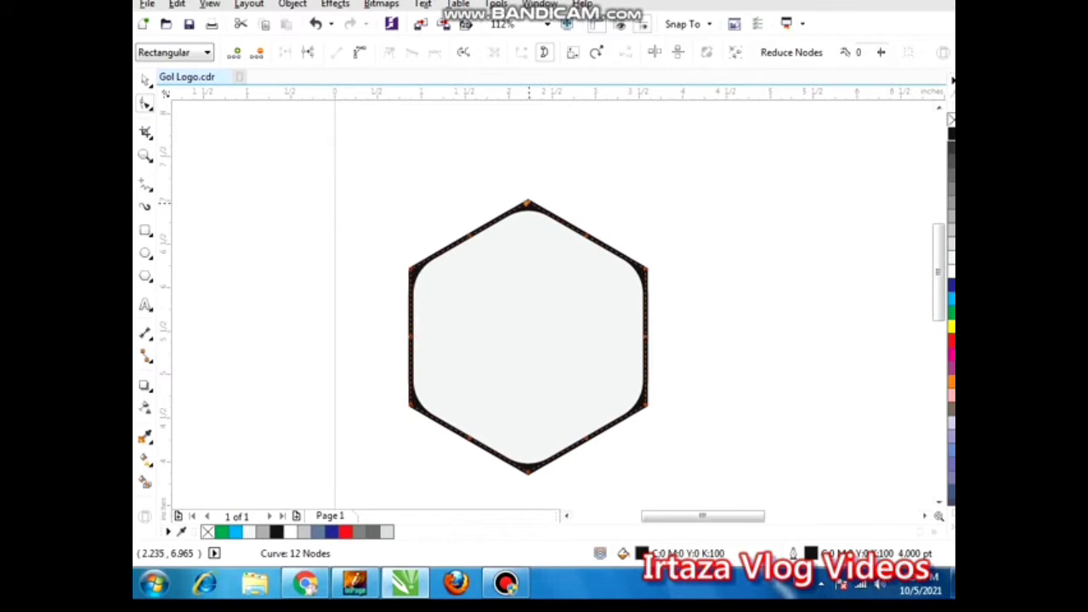
{"action": "left_click_drag", "start_coordinate": [528, 204], "coordinate": [528, 223]}
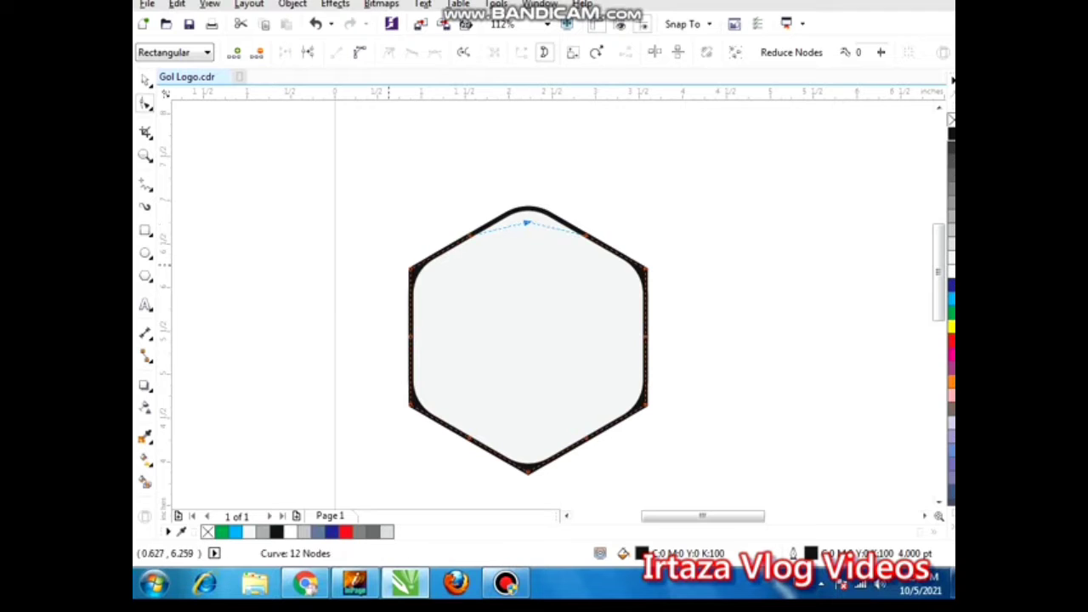
{"action": "left_click_drag", "start_coordinate": [399, 260], "coordinate": [423, 276]}
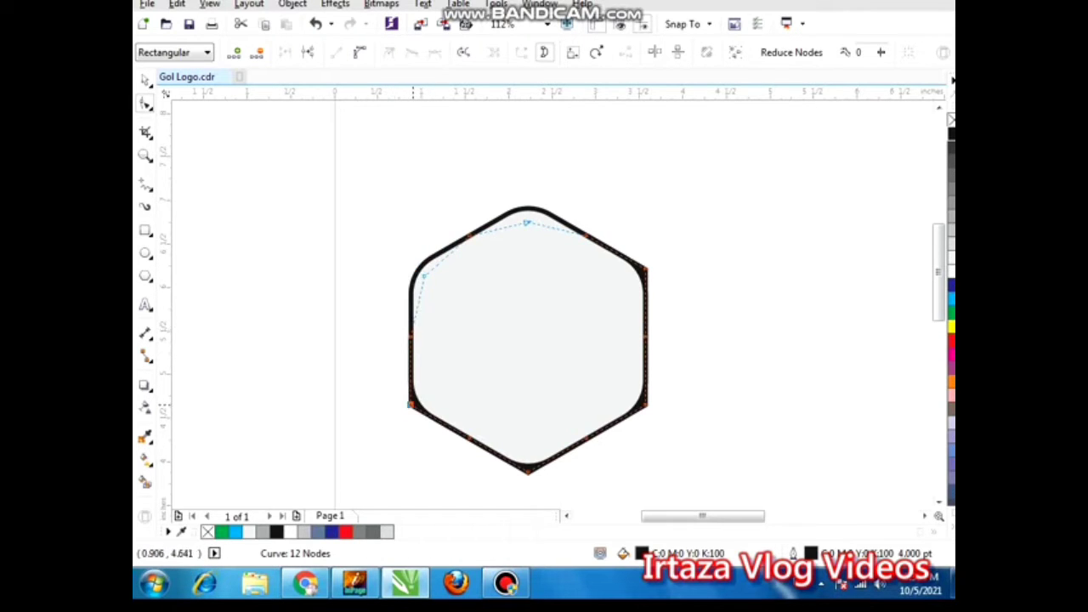
{"action": "left_click_drag", "start_coordinate": [411, 405], "coordinate": [425, 401]}
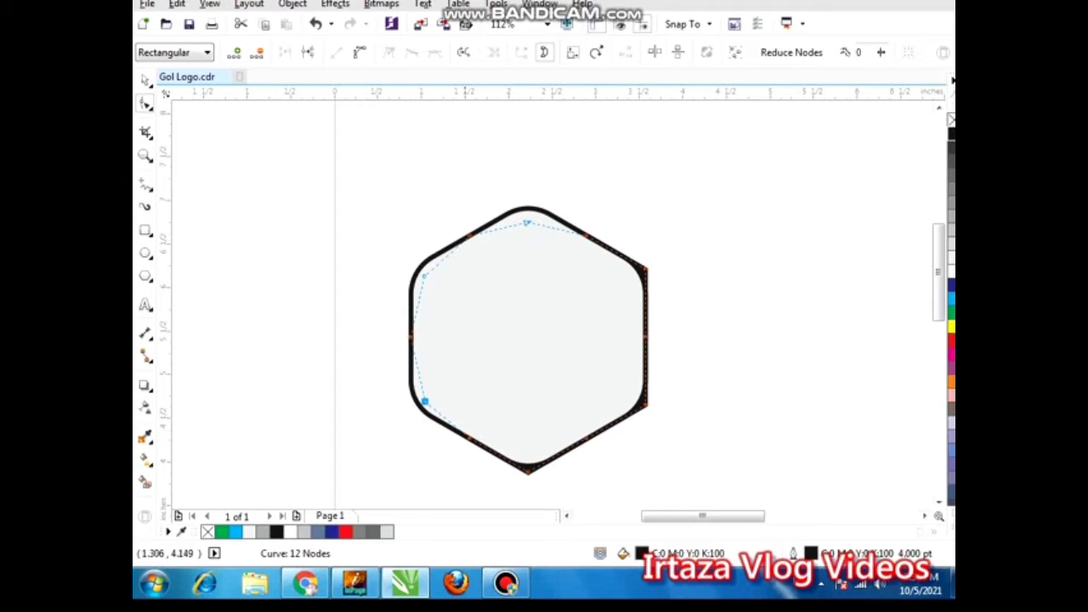
{"action": "left_click_drag", "start_coordinate": [527, 469], "coordinate": [528, 454]}
{"action": "left_click_drag", "start_coordinate": [689, 432], "coordinate": [630, 396]}
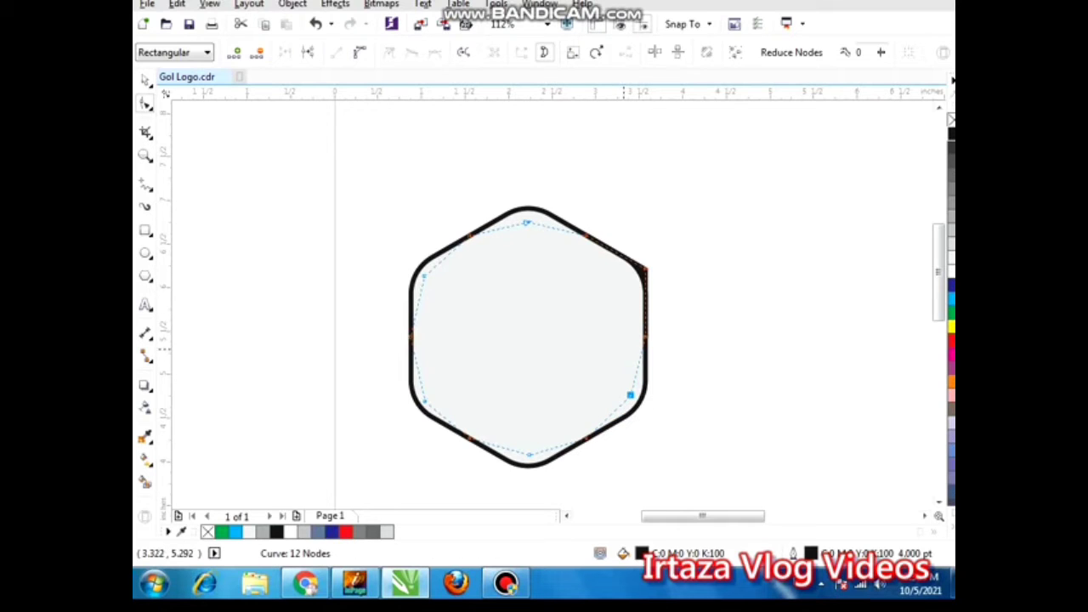
{"action": "left_click_drag", "start_coordinate": [624, 348], "coordinate": [667, 326]}
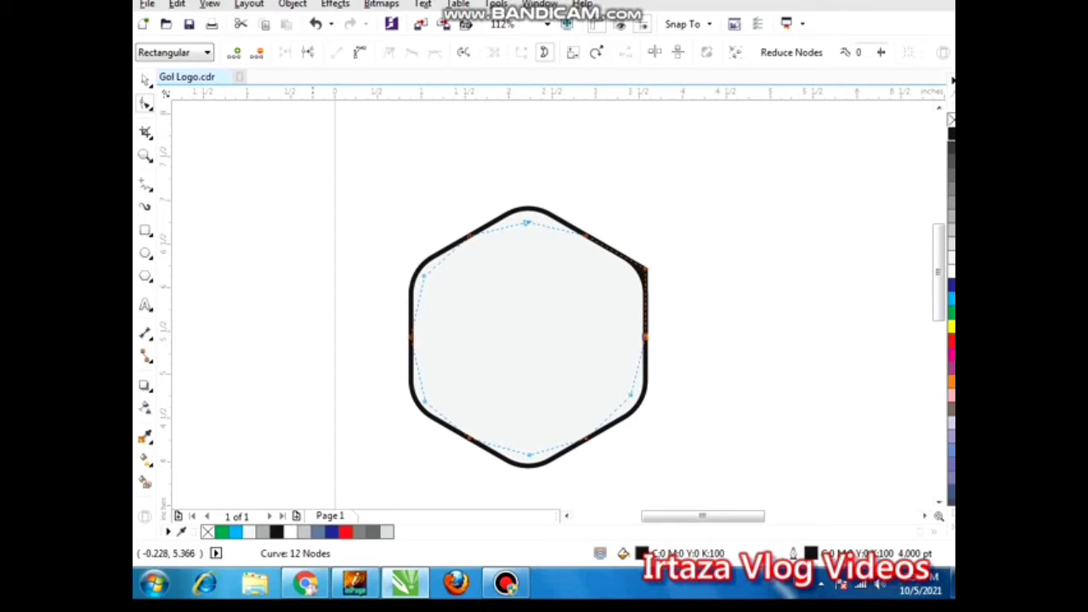
{"action": "key", "text": "space"}
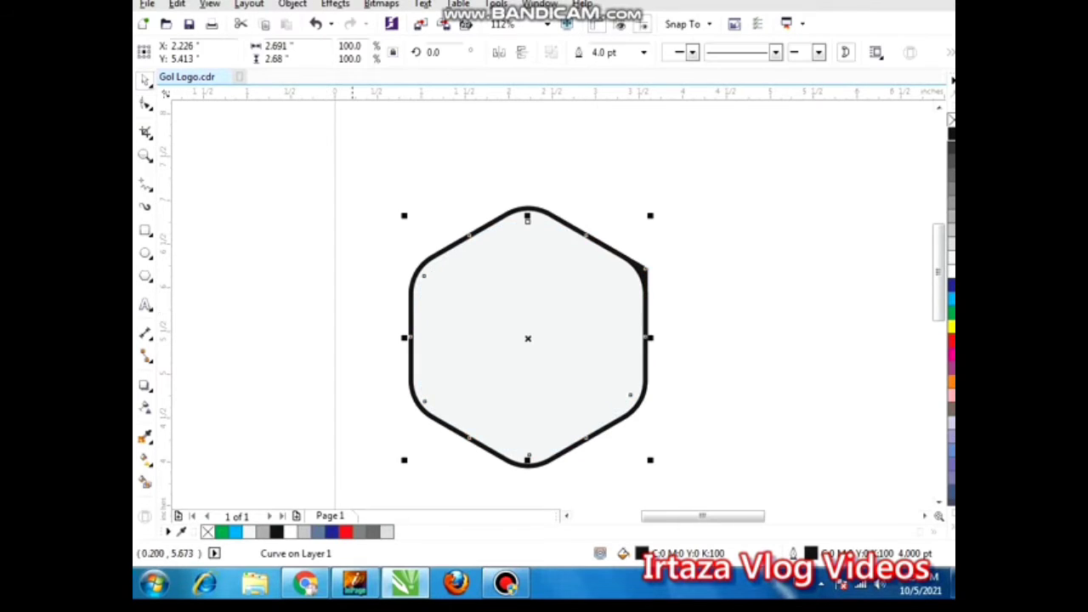
- Weld the light rounded hexagon and the black shape into a single curve
{"action": "left_click_drag", "start_coordinate": [318, 147], "coordinate": [700, 479]}
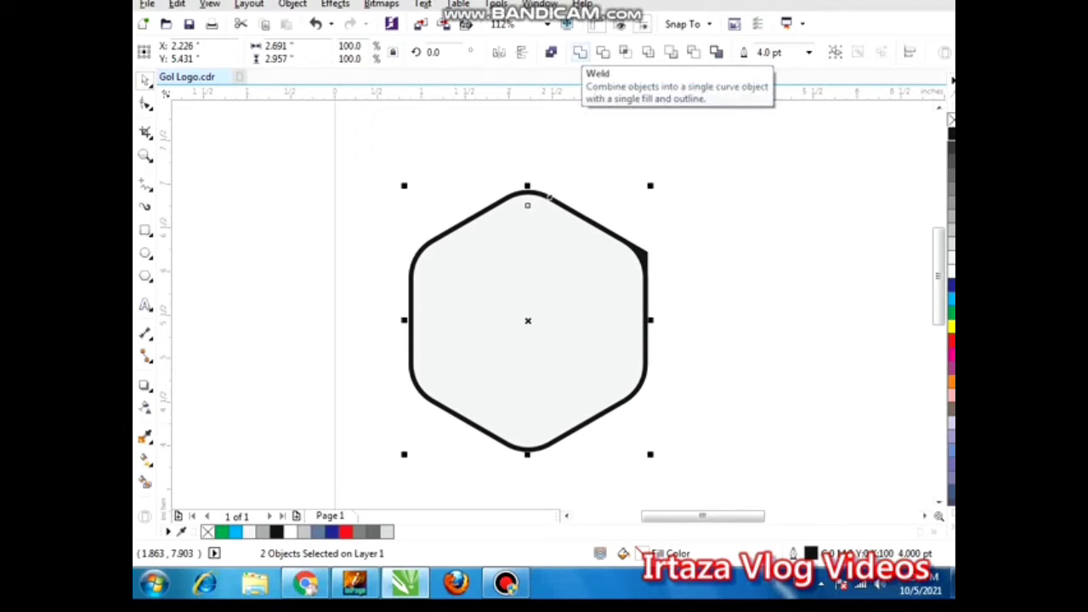
{"action": "left_click", "coordinate": [580, 52]}
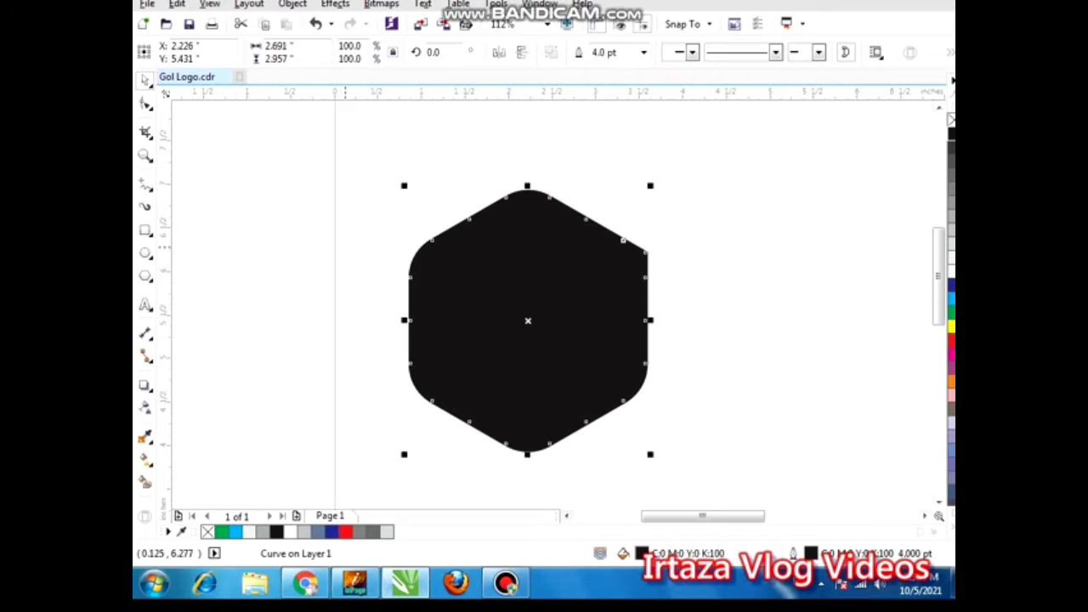
{"action": "key", "text": "Escape"}
{"action": "scroll", "coordinate": [344, 249], "scroll_direction": "down", "scroll_amount": 2}
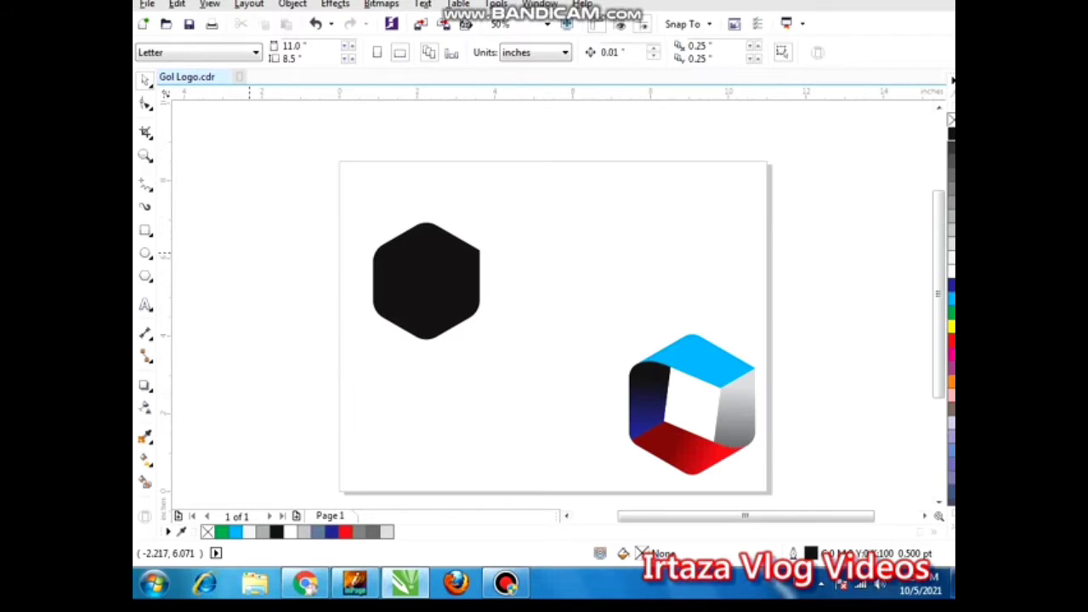
{"action": "left_click_drag", "start_coordinate": [243, 147], "coordinate": [544, 286]}
{"action": "key", "text": "ctrl+z"}
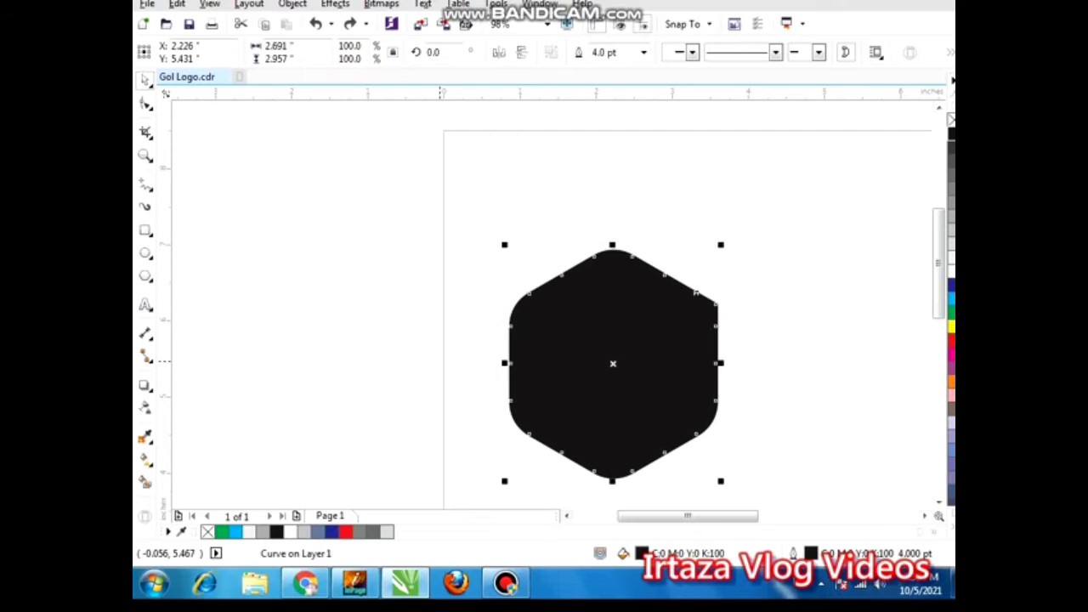
{"action": "scroll", "coordinate": [441, 361], "scroll_direction": "down", "scroll_amount": 1}
{"action": "left_click_drag", "start_coordinate": [388, 218], "coordinate": [696, 493]}
{"action": "left_click", "coordinate": [266, 292]}
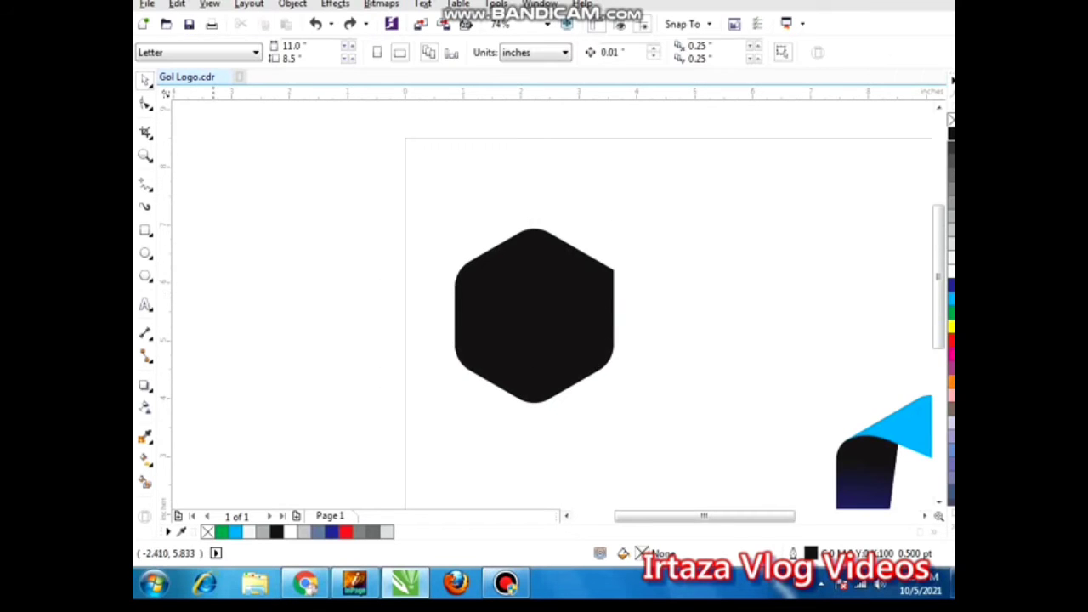
- Draw a square about 1.69 inches wide to the left of the black hexagon
{"action": "left_click", "coordinate": [145, 230]}
{"action": "left_click_drag", "start_coordinate": [263, 231], "coordinate": [360, 328]}
{"action": "key", "text": "space"}
- Rotate the square to 315° to form a diamond and scale it down to about 1.47 inches across
{"action": "left_click", "coordinate": [361, 328]}
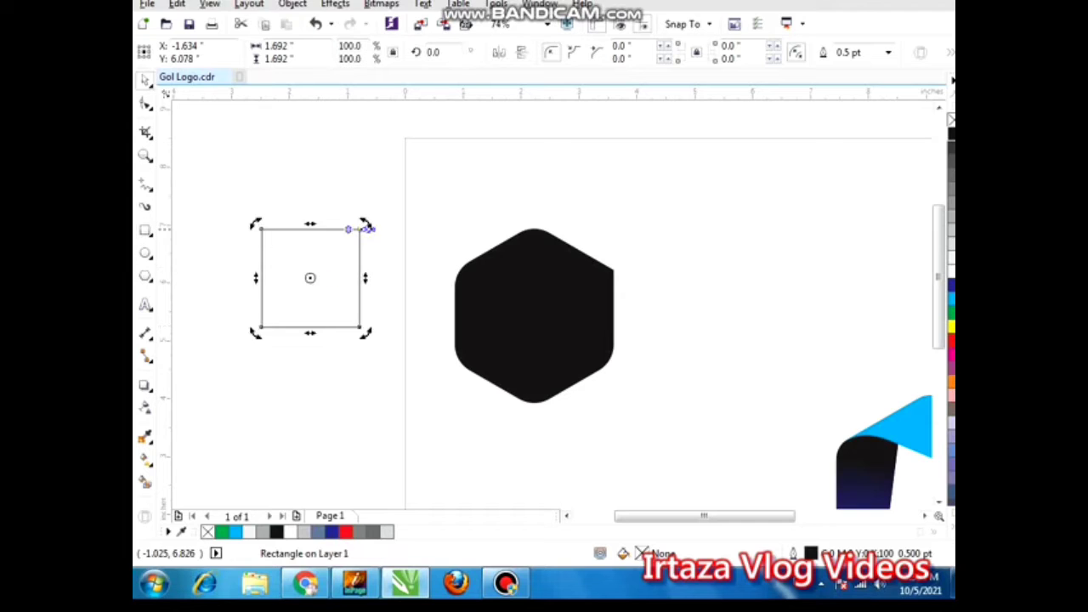
{"action": "left_click_drag", "start_coordinate": [364, 223], "coordinate": [378, 273]}
{"action": "left_click", "coordinate": [338, 319]}
{"action": "left_click_drag", "start_coordinate": [384, 352], "coordinate": [358, 326]}
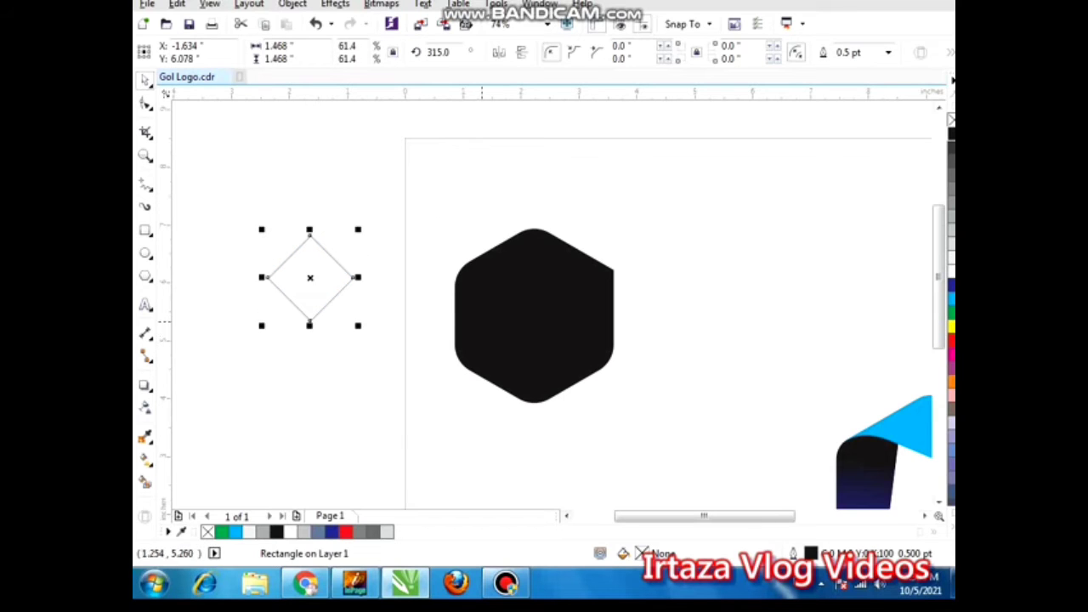
- Centre the diamond horizontally and vertically on the black hexagon and select both shapes
{"action": "left_click", "coordinate": [481, 323], "text": "shift"}
{"action": "key", "text": "c"}
{"action": "key", "text": "e"}
{"action": "key", "text": "F2"}
{"action": "left_click_drag", "start_coordinate": [370, 184], "coordinate": [734, 448]}
{"action": "left_click", "coordinate": [456, 264], "text": "shift"}
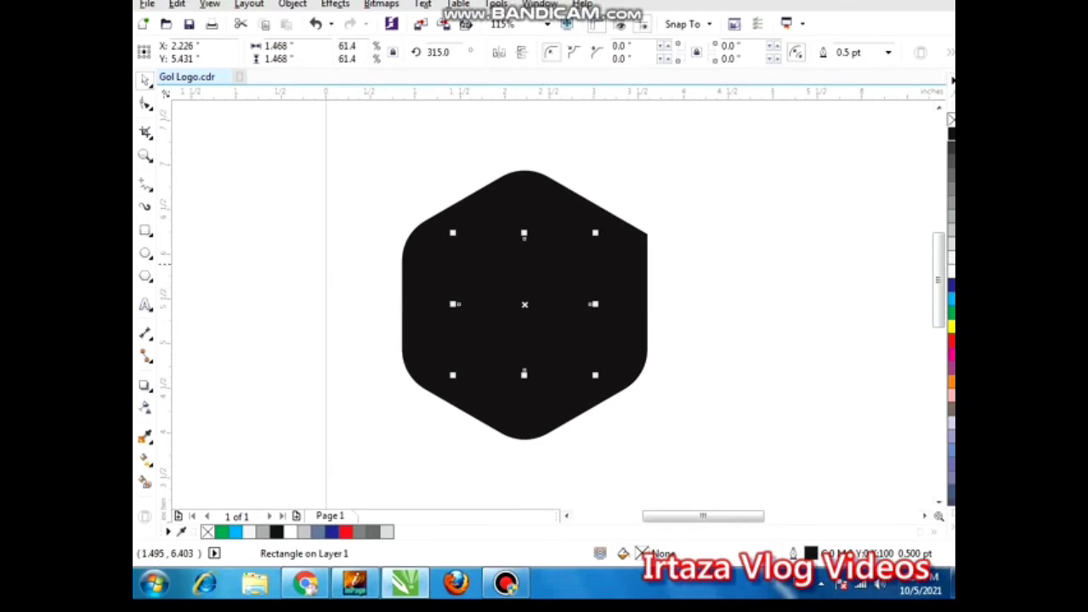
- Fill the centred diamond with white
{"action": "left_click", "coordinate": [951, 270]}
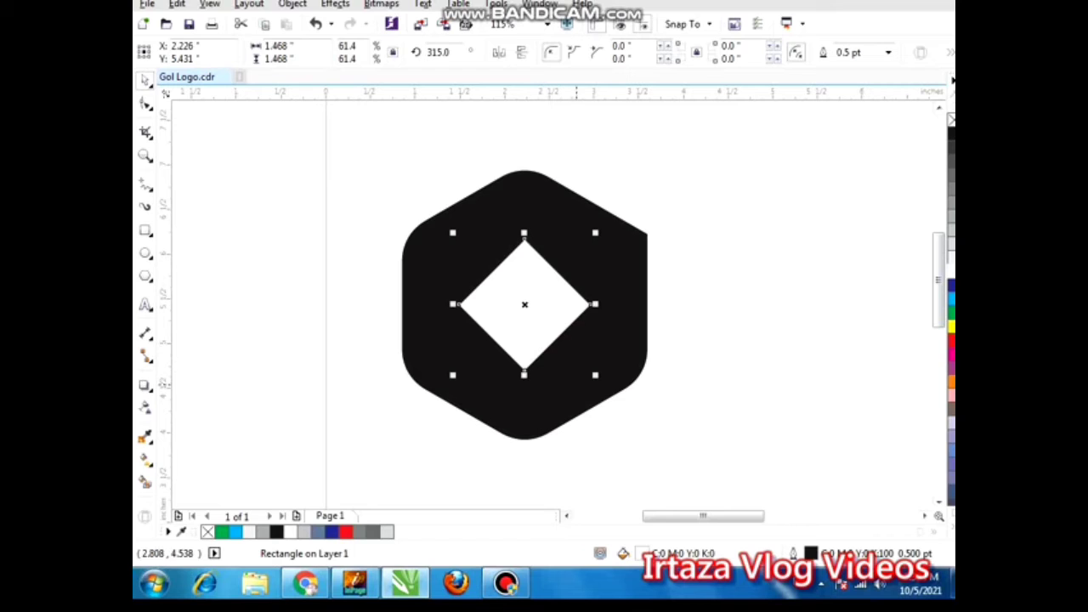
{"action": "left_click_drag", "start_coordinate": [595, 375], "coordinate": [650, 347]}
{"action": "left_click", "coordinate": [520, 340]}
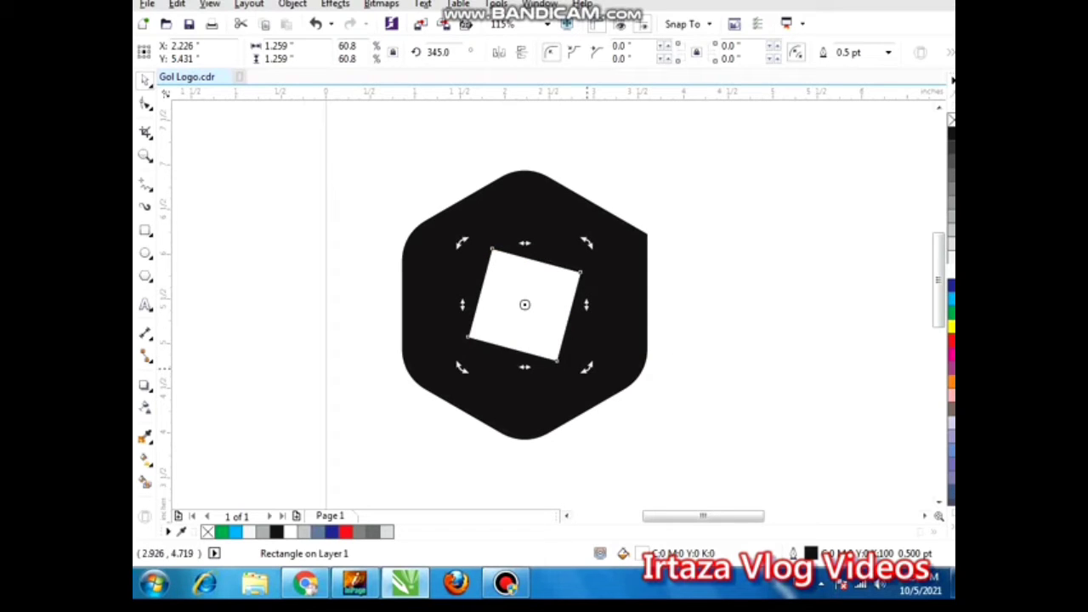
{"action": "left_click_drag", "start_coordinate": [585, 368], "coordinate": [600, 363]}
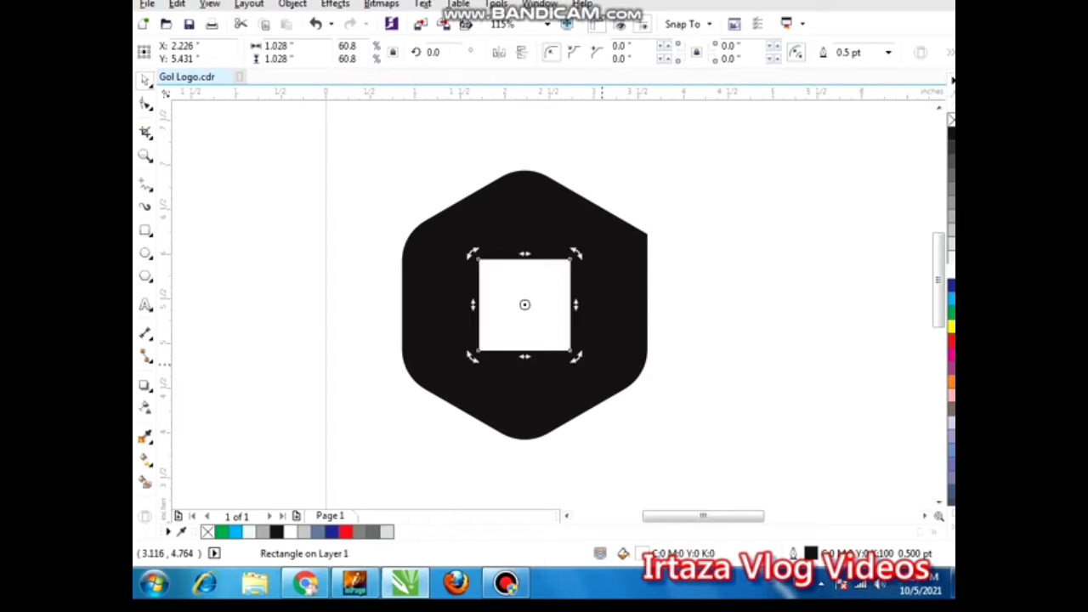
{"action": "key", "text": "ctrl+z"}
{"action": "key", "text": "ctrl+z"}
{"action": "key", "text": "ctrl+z"}
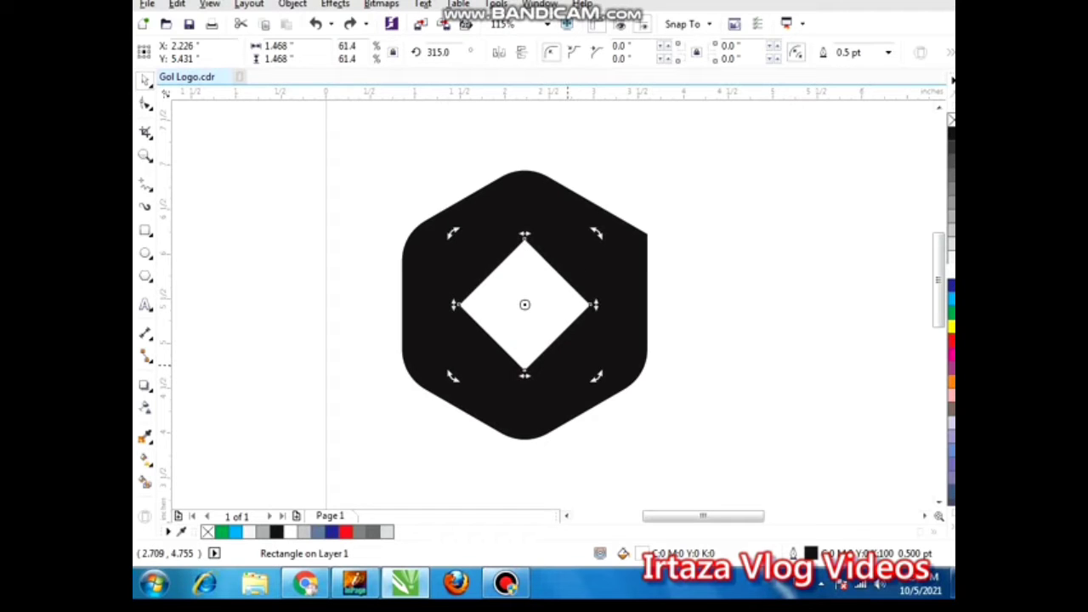
- Narrow the white diamond about its centre, then scale it proportionally to about 1.38 × 1.63 inches
{"action": "left_click", "coordinate": [547, 317]}
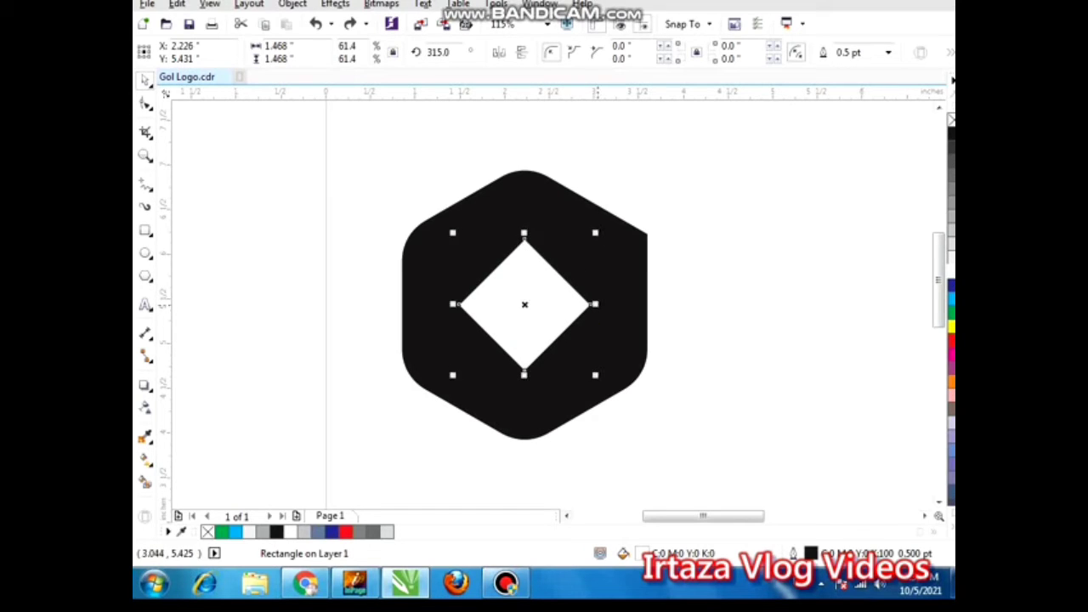
{"action": "left_click_drag", "start_coordinate": [596, 304], "coordinate": [582, 303]}
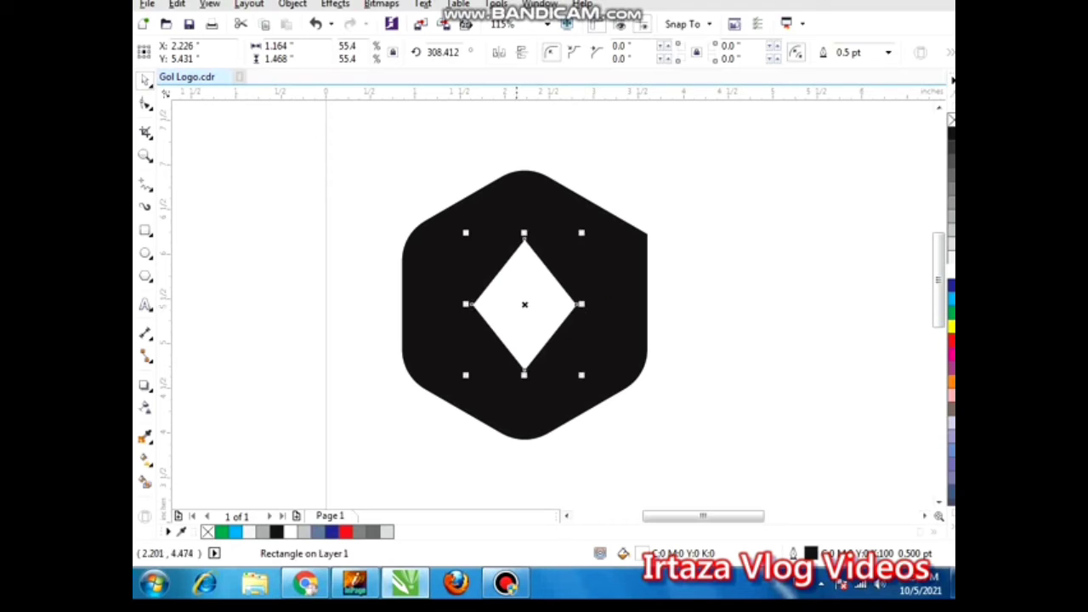
{"action": "left_click_drag", "start_coordinate": [523, 374], "coordinate": [591, 383]}
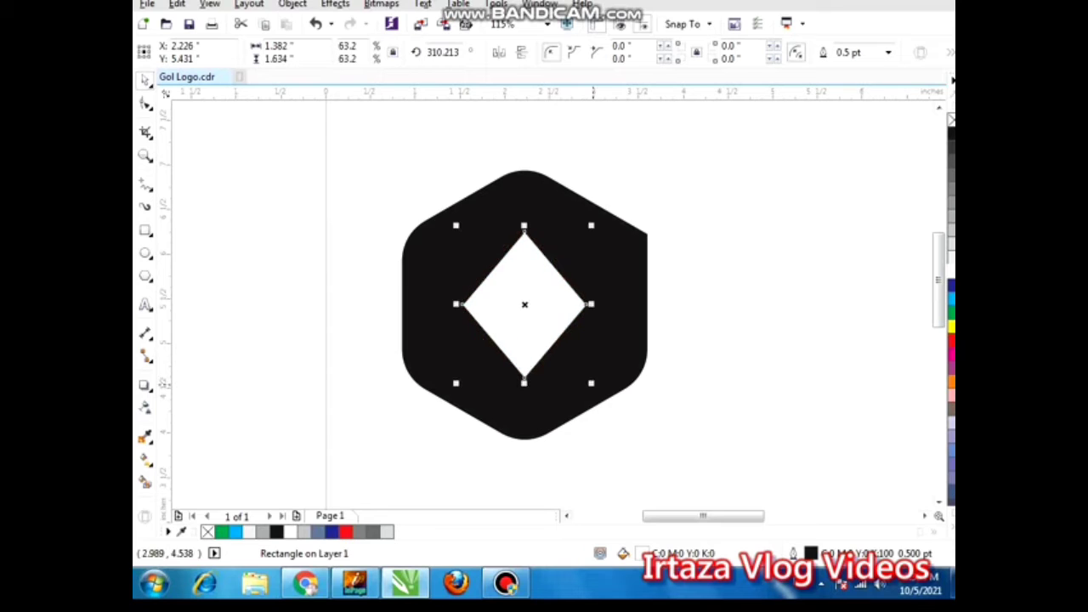
- Rotate the white diamond to about 339° and resize it about its centre to roughly 1.18 × 1.45 inches
{"action": "left_click", "coordinate": [582, 325]}
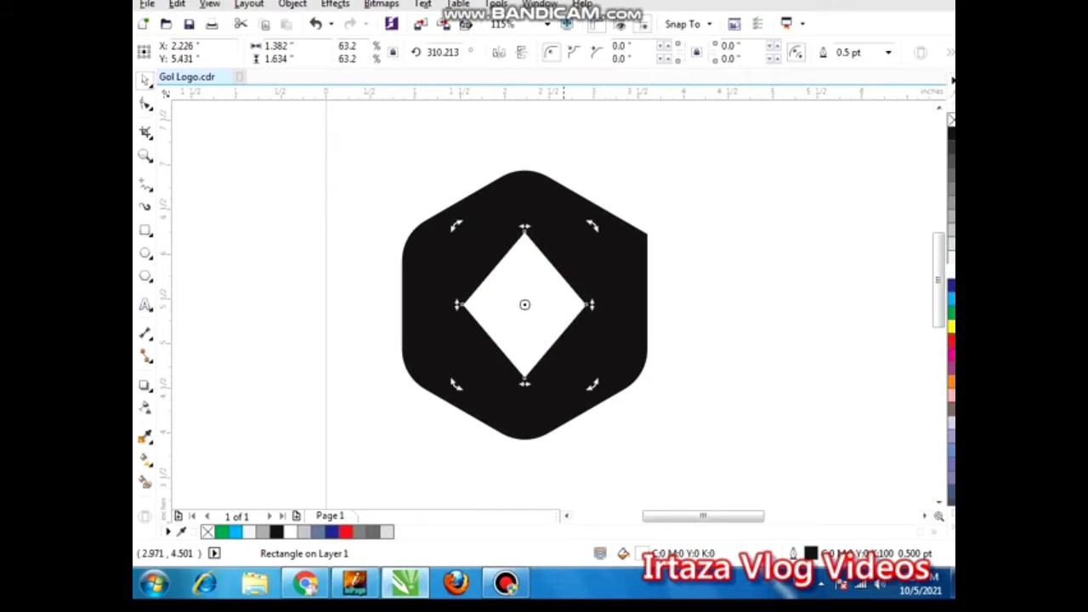
{"action": "left_click", "coordinate": [559, 339]}
{"action": "left_click_drag", "start_coordinate": [590, 384], "coordinate": [523, 369]}
{"action": "left_click_drag", "start_coordinate": [588, 303], "coordinate": [578, 303]}
{"action": "mouse_move", "coordinate": [578, 369]}
{"action": "left_mouse_down"}
{"action": "mouse_move", "coordinate": [630, 379]}
{"action": "mouse_move", "coordinate": [582, 374]}
{"action": "left_mouse_up"}
{"action": "left_click", "coordinate": [539, 321]}
{"action": "left_click", "coordinate": [529, 340]}
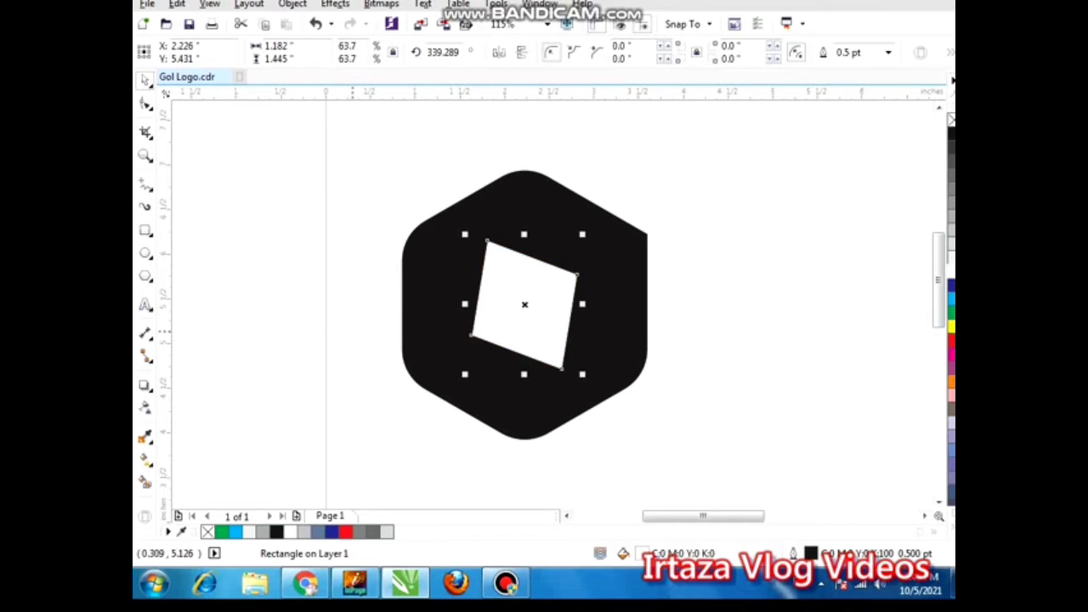
- Combine the white diamond and black hexagon into one curve with a cut-out, and fill it with 20% black
{"action": "scroll", "coordinate": [353, 331], "scroll_direction": "down", "scroll_amount": 1}
{"action": "key", "text": "F2"}
{"action": "left_click_drag", "start_coordinate": [307, 206], "coordinate": [628, 439]}
{"action": "left_click", "coordinate": [502, 196], "text": "shift"}
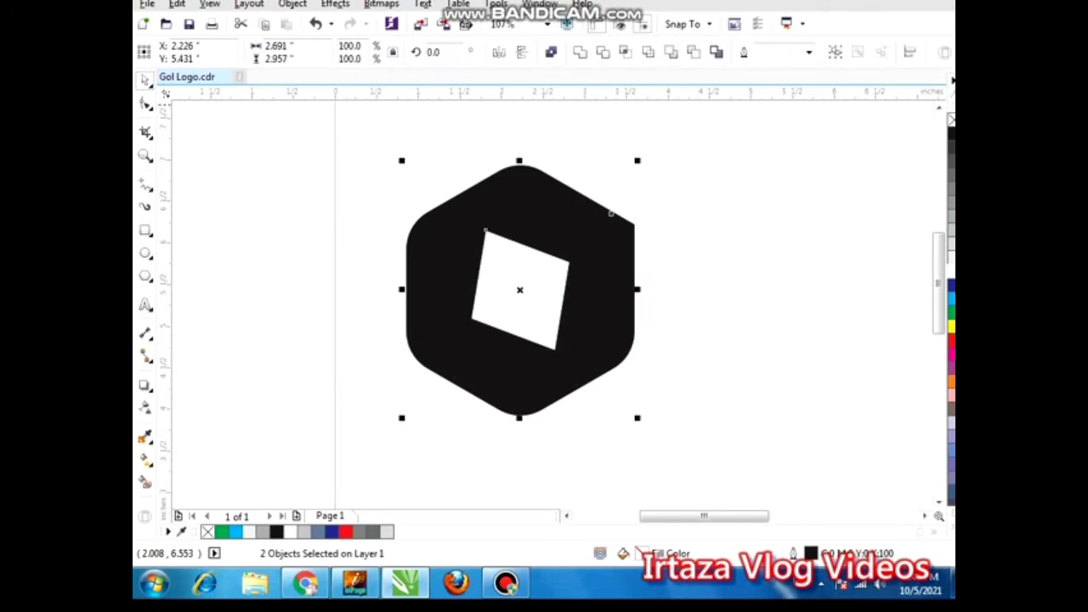
{"action": "left_click", "coordinate": [551, 52]}
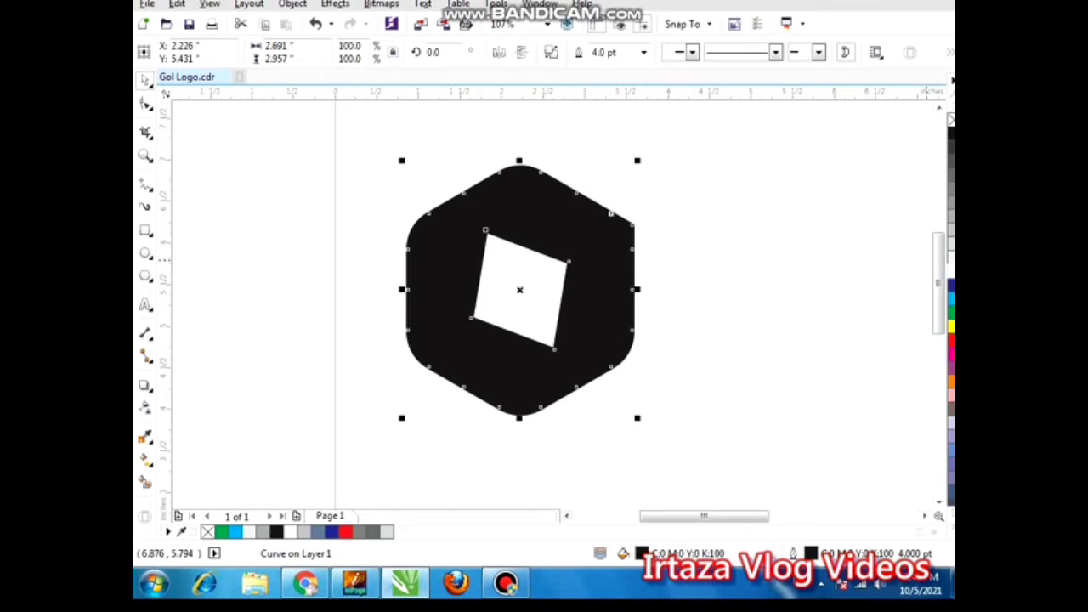
{"action": "left_click", "coordinate": [952, 244]}
{"action": "left_click", "coordinate": [307, 305]}
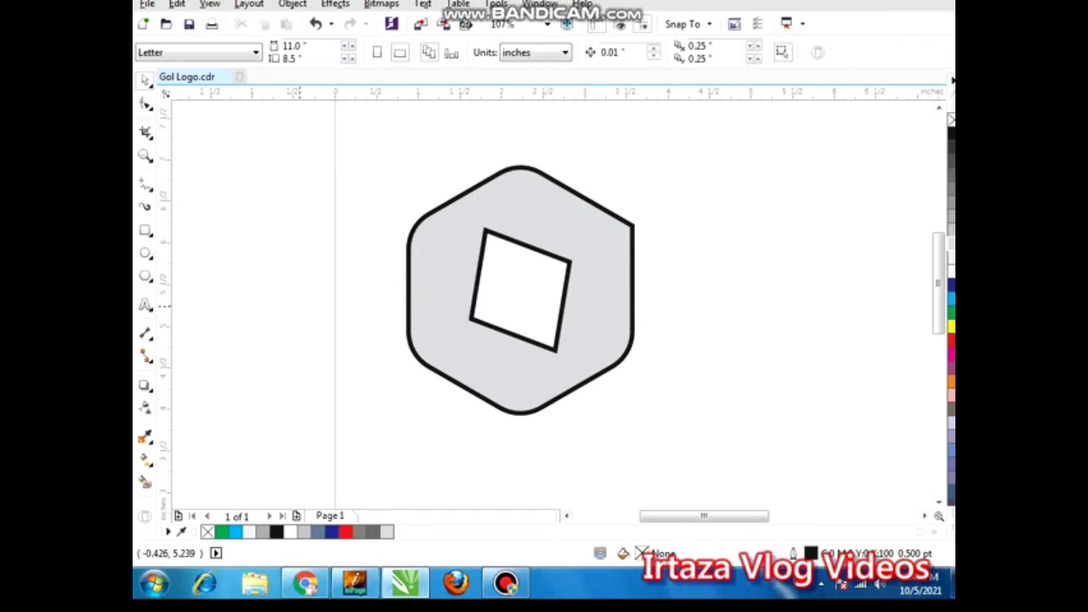
- Enlarge the combined hexagon about its centre to about 3.14 × 3.45 inches
{"action": "scroll", "coordinate": [299, 305], "scroll_direction": "down", "scroll_amount": 2}
{"action": "left_click_drag", "start_coordinate": [235, 175], "coordinate": [581, 400]}
{"action": "left_click", "coordinate": [594, 399]}
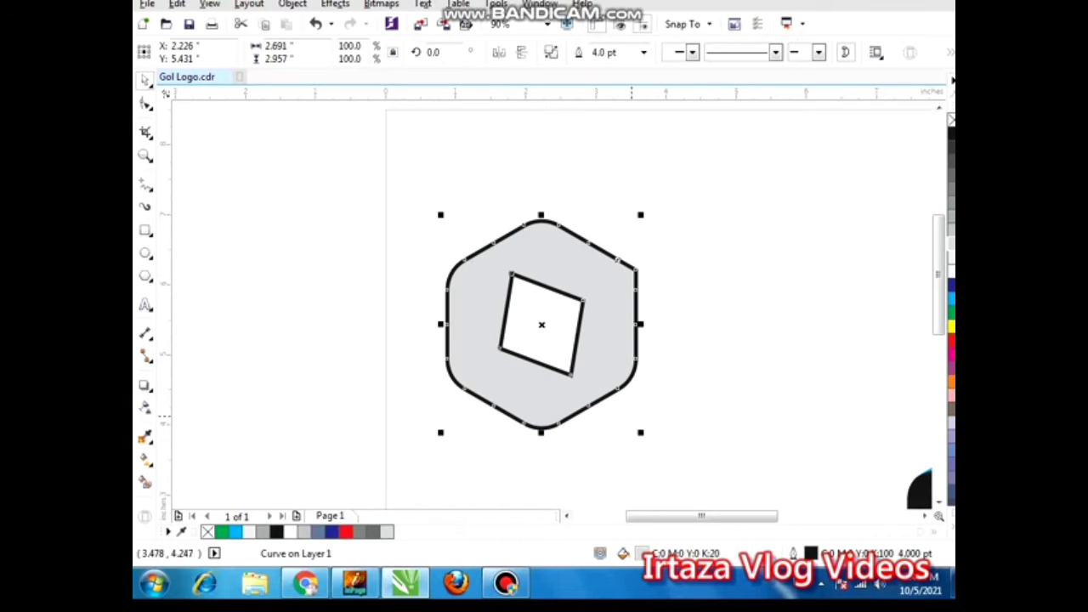
{"action": "left_click_drag", "start_coordinate": [639, 432], "coordinate": [657, 450]}
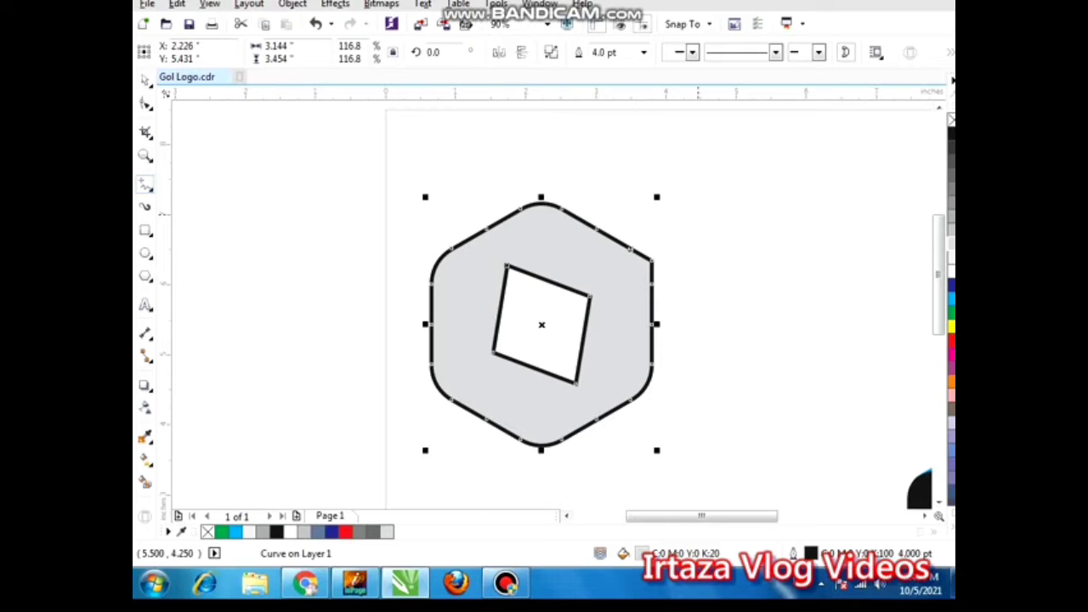
- Draw a polyline from outside the hexagon's sharp corner along the cut-out's upper edge to a point left of the hexagon
{"action": "left_click", "coordinate": [145, 333]}
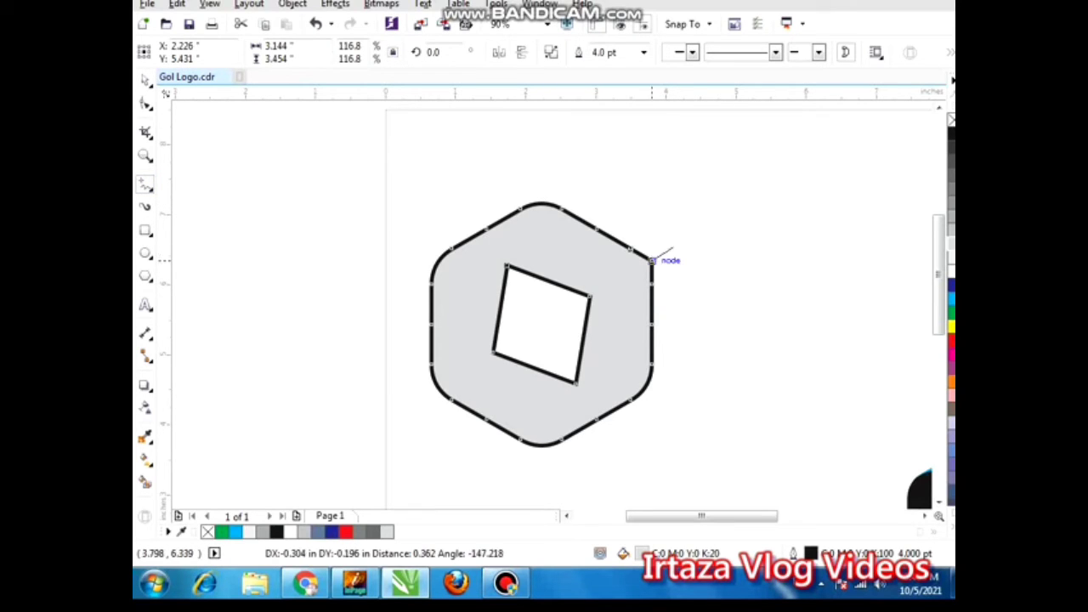
{"action": "left_click", "coordinate": [671, 249]}
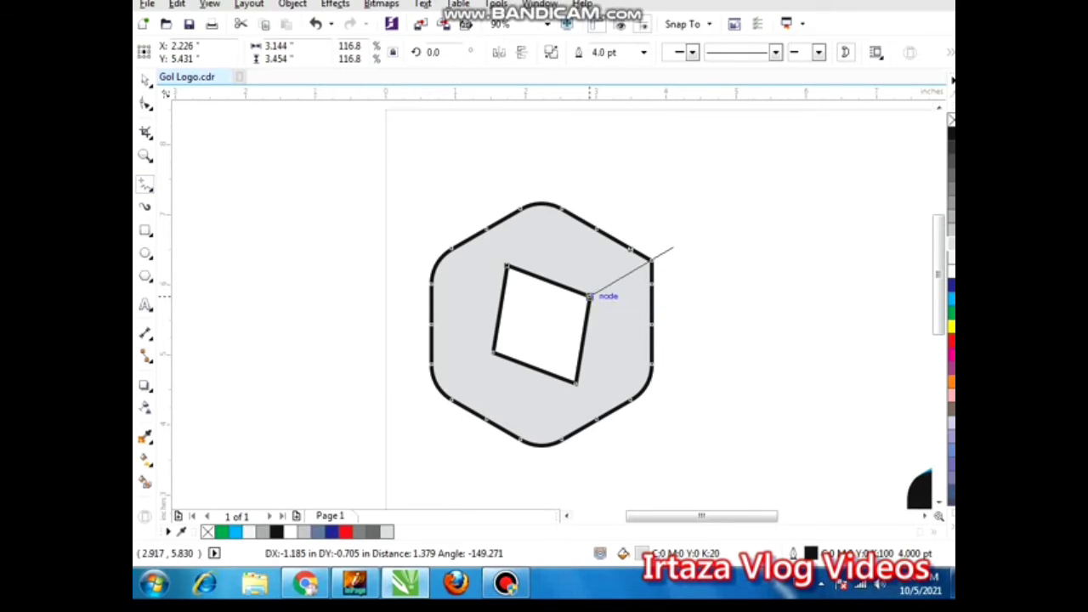
{"action": "left_click", "coordinate": [589, 295]}
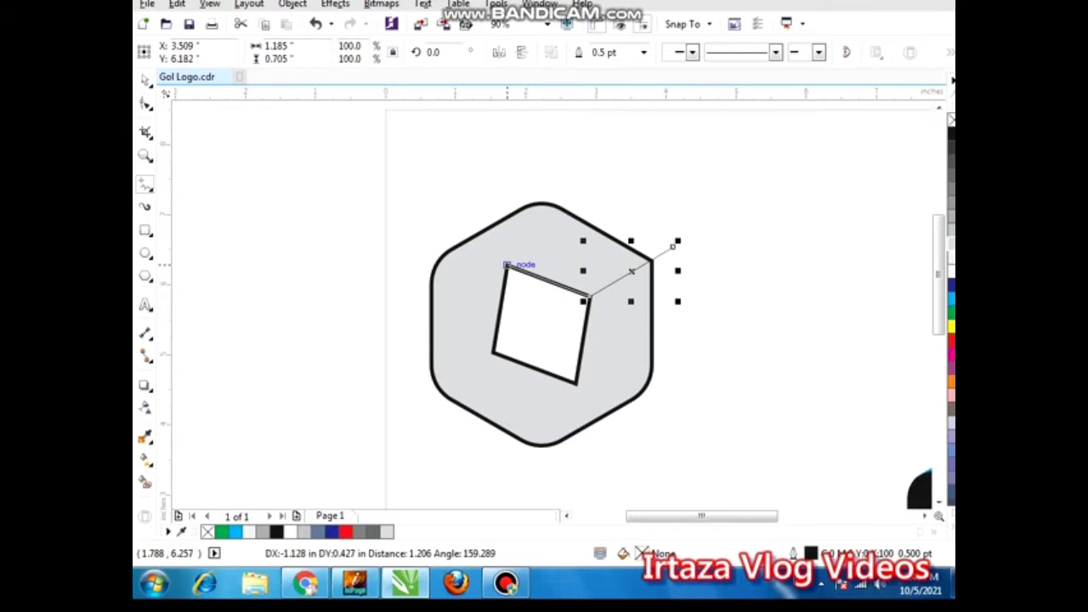
{"action": "left_click", "coordinate": [507, 265]}
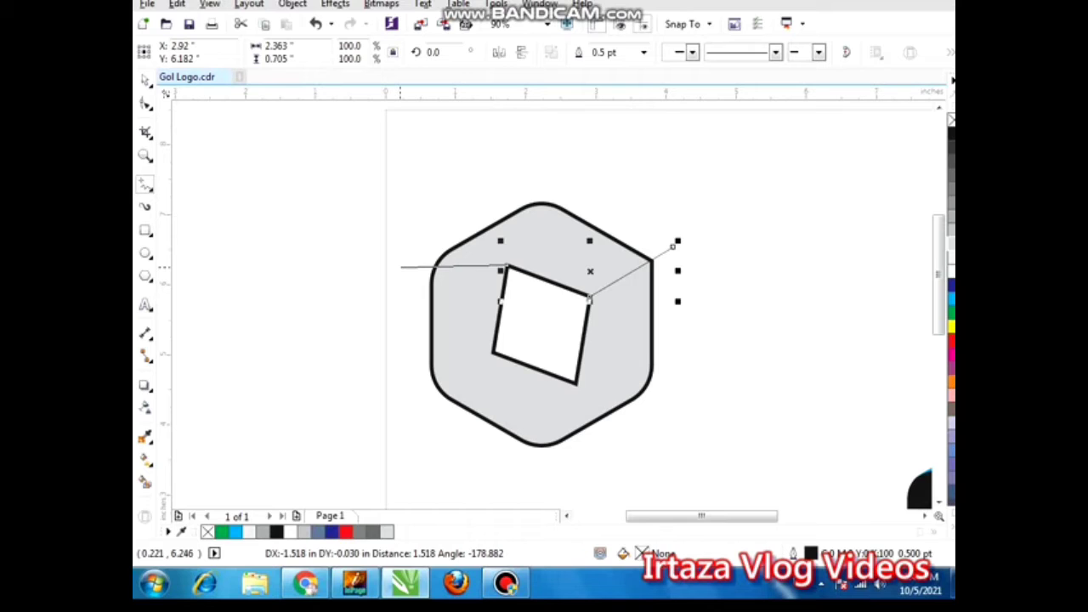
{"action": "left_click", "coordinate": [400, 267]}
- Select all nodes of the polyline and convert its straight segments to curves
{"action": "left_click", "coordinate": [145, 104]}
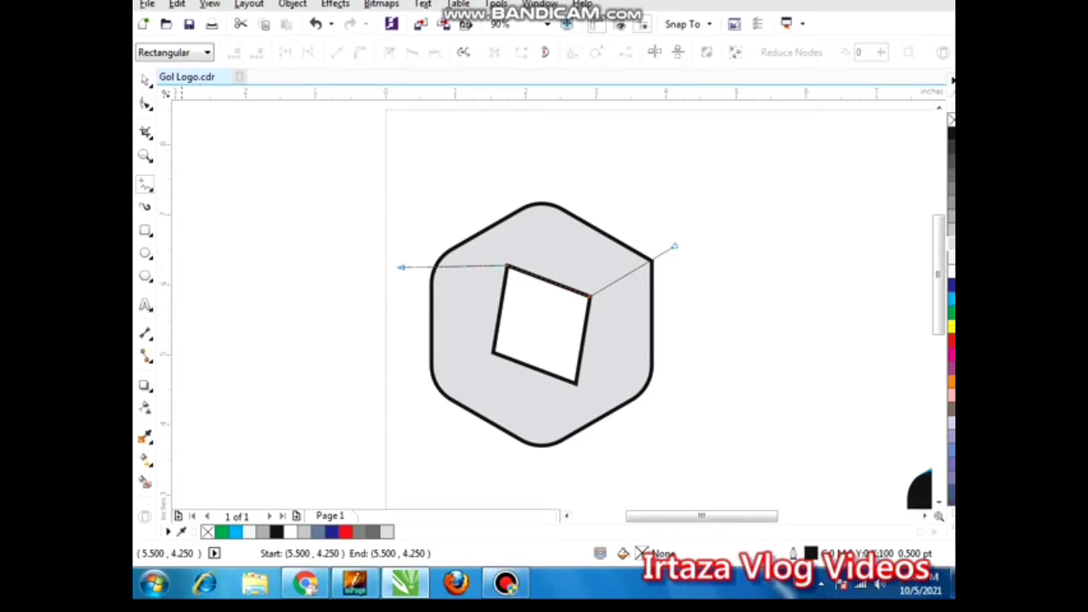
{"action": "left_click_drag", "start_coordinate": [352, 190], "coordinate": [947, 383]}
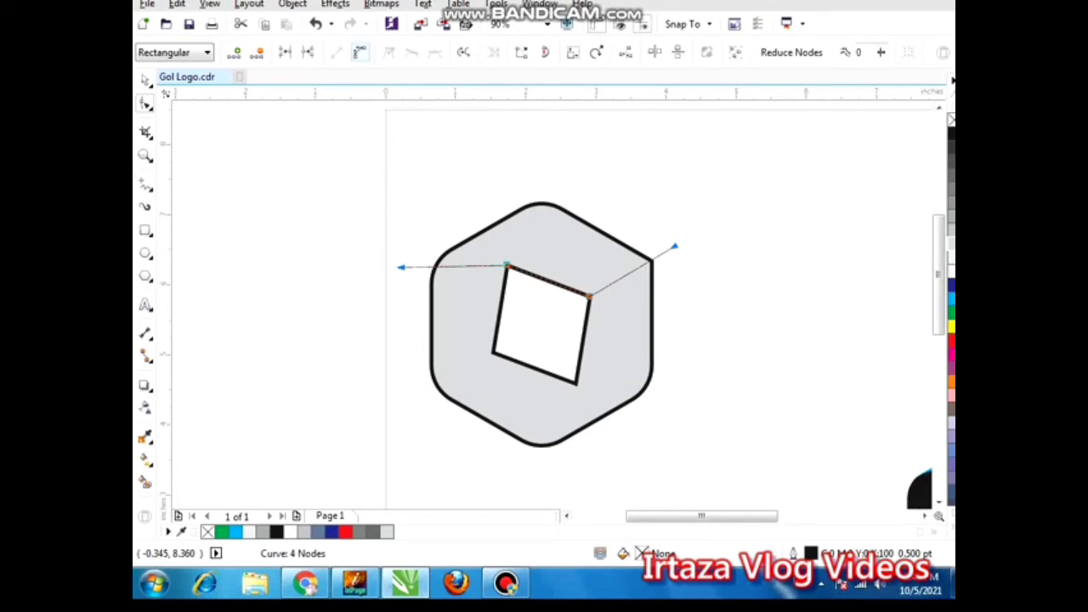
{"action": "left_click", "coordinate": [360, 53]}
{"action": "left_click_drag", "start_coordinate": [362, 172], "coordinate": [697, 365]}
- Bend the polyline's left segment upward into an arc from the cut-out's upper-left corner across the hexagon's rounded upper-left corner
{"action": "scroll", "coordinate": [509, 252], "scroll_direction": "up", "scroll_amount": 2}
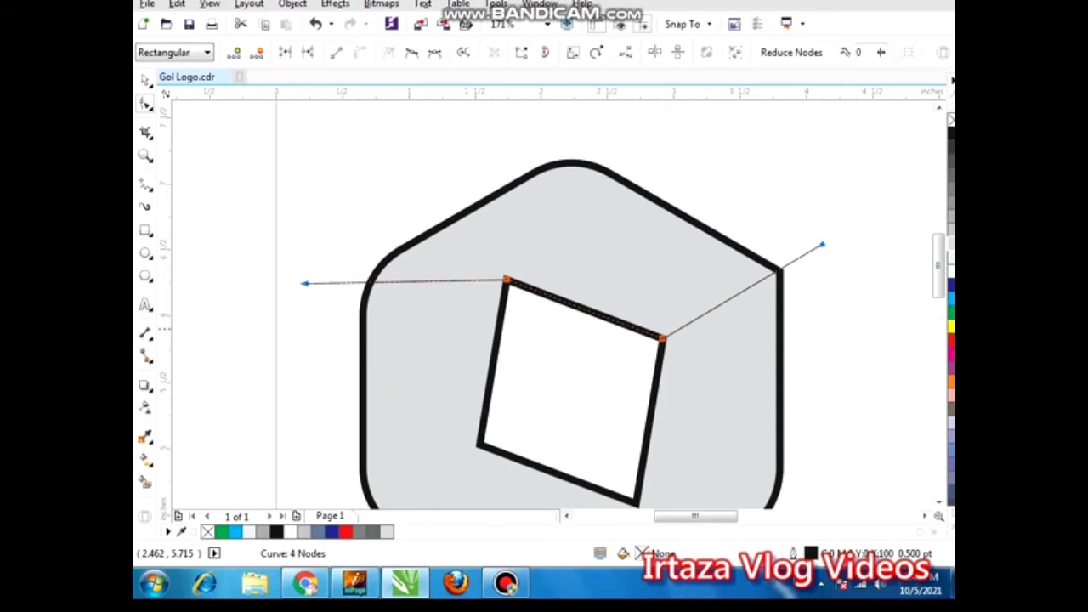
{"action": "left_click_drag", "start_coordinate": [421, 282], "coordinate": [418, 267]}
{"action": "left_click_drag", "start_coordinate": [279, 331], "coordinate": [316, 223]}
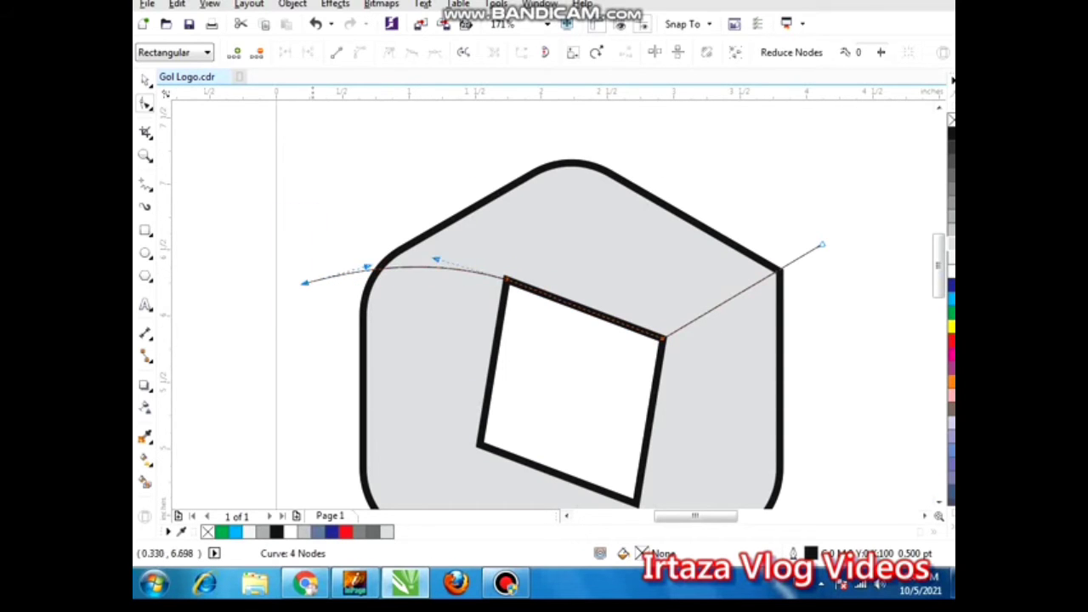
{"action": "left_click_drag", "start_coordinate": [367, 264], "coordinate": [360, 252]}
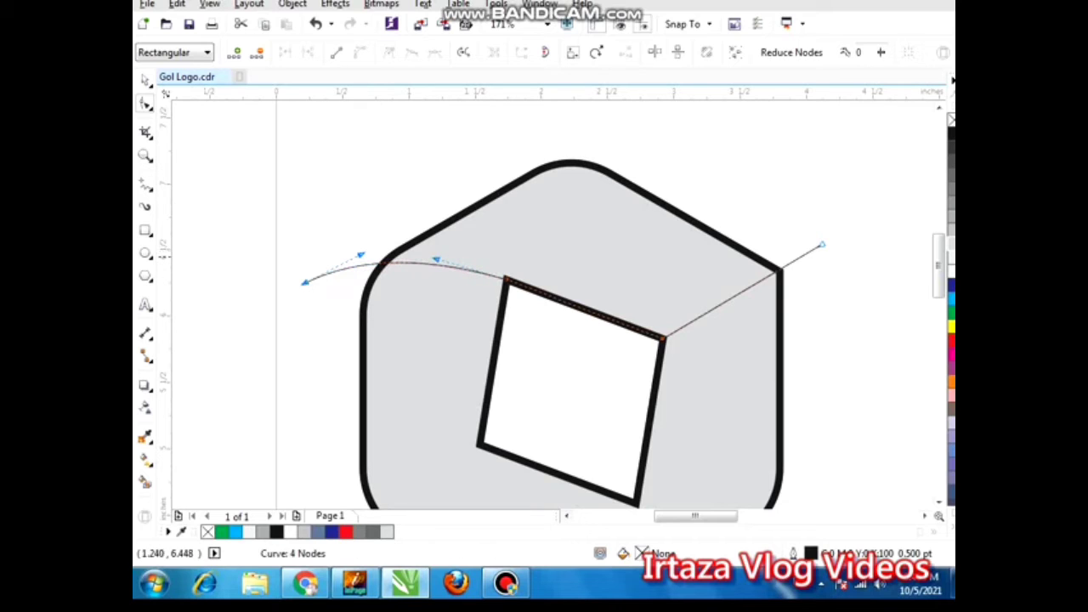
{"action": "left_click_drag", "start_coordinate": [436, 258], "coordinate": [445, 240]}
- Lower the outer end node of the left arc and adjust its control handle for a rounder curve
{"action": "left_click_drag", "start_coordinate": [263, 256], "coordinate": [303, 294]}
{"action": "left_click_drag", "start_coordinate": [358, 267], "coordinate": [349, 256]}
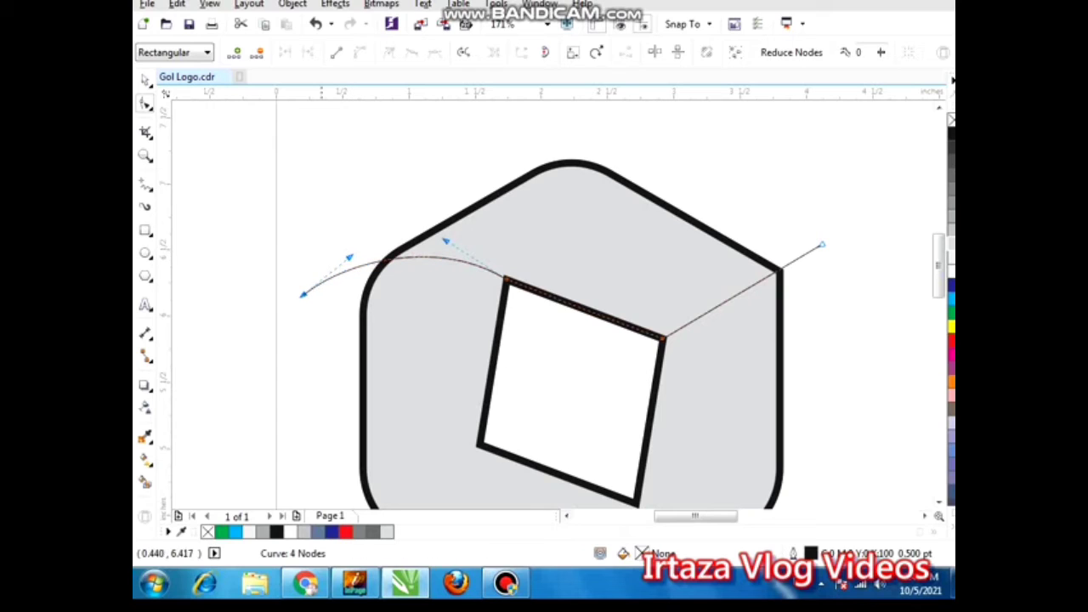
{"action": "left_click_drag", "start_coordinate": [349, 257], "coordinate": [351, 252]}
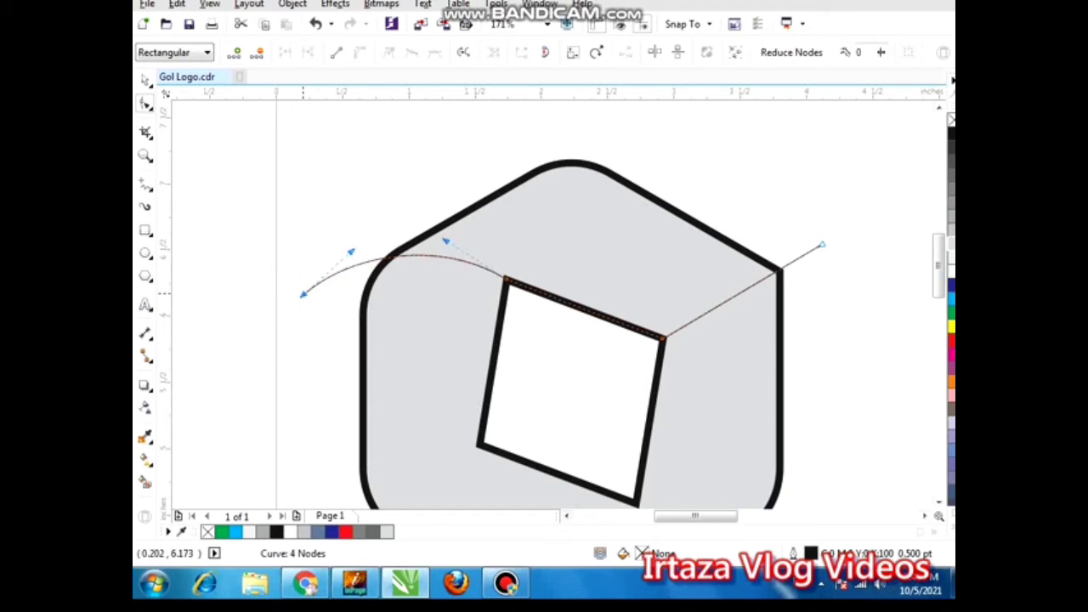
{"action": "left_click_drag", "start_coordinate": [303, 294], "coordinate": [302, 308]}
{"action": "left_click_drag", "start_coordinate": [349, 265], "coordinate": [347, 250]}
{"action": "key", "text": "space"}
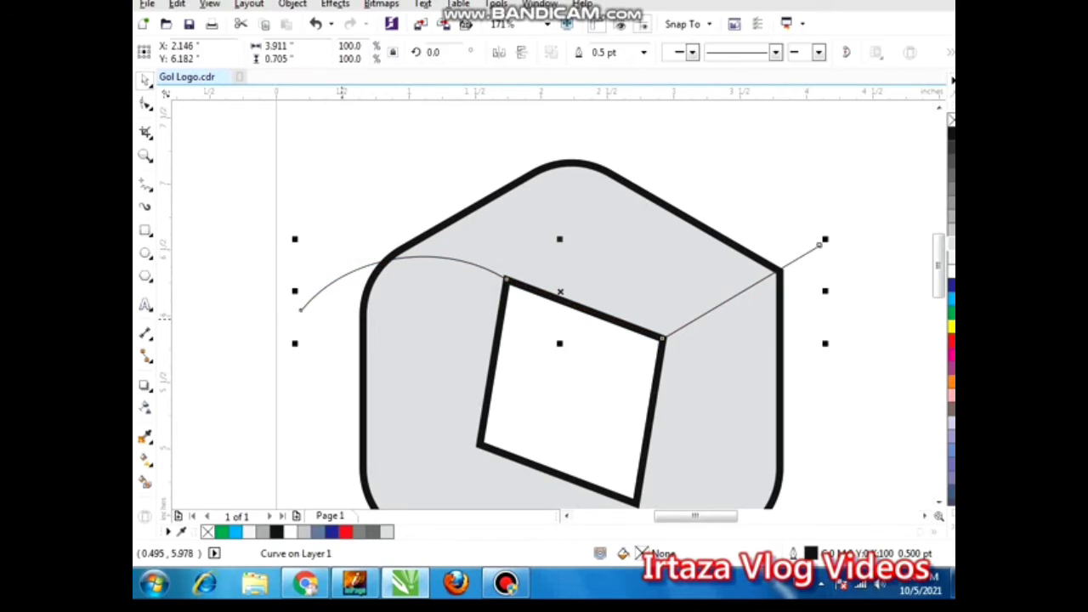
{"action": "key", "text": "Escape"}
- Set the dividing curve's outline width to 2.0 pt
{"action": "scroll", "coordinate": [342, 318], "scroll_direction": "down", "scroll_amount": 2}
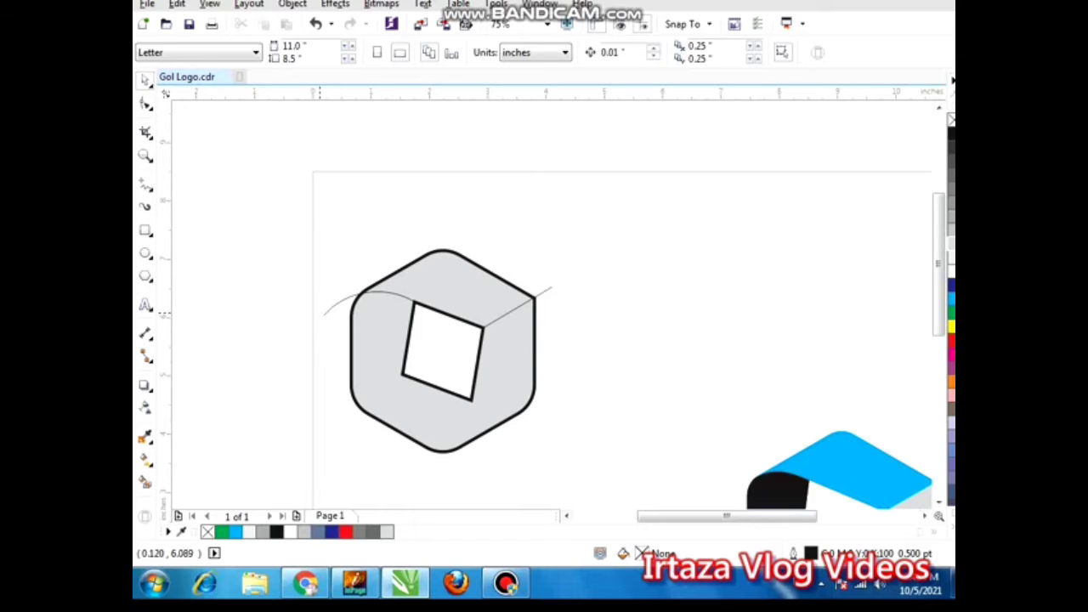
{"action": "left_click", "coordinate": [332, 307]}
{"action": "left_click", "coordinate": [644, 52]}
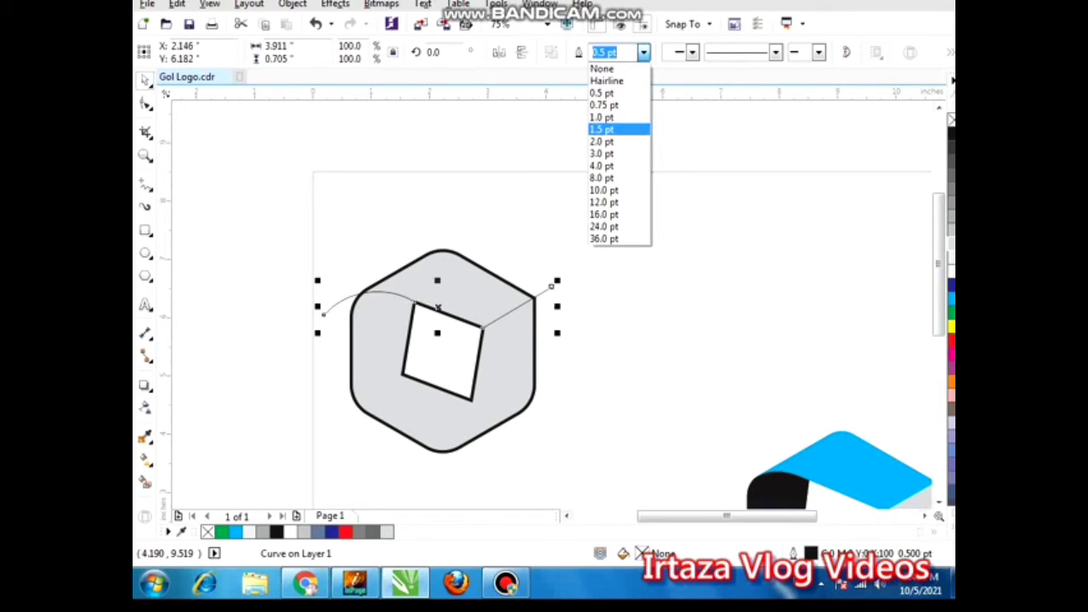
{"action": "left_click", "coordinate": [602, 130]}
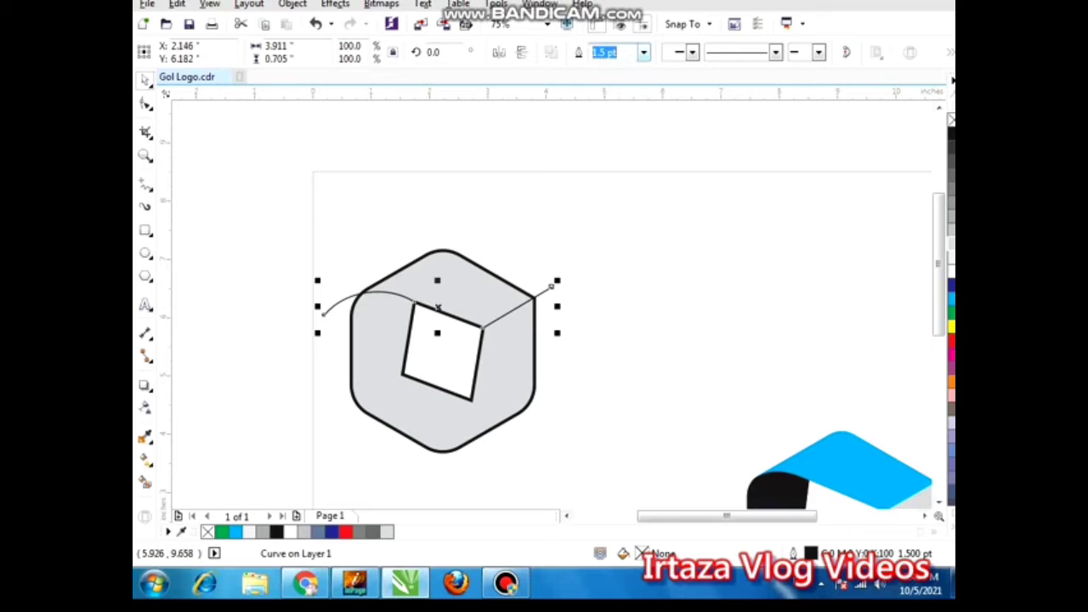
{"action": "left_click", "coordinate": [643, 52]}
{"action": "left_click", "coordinate": [603, 141]}
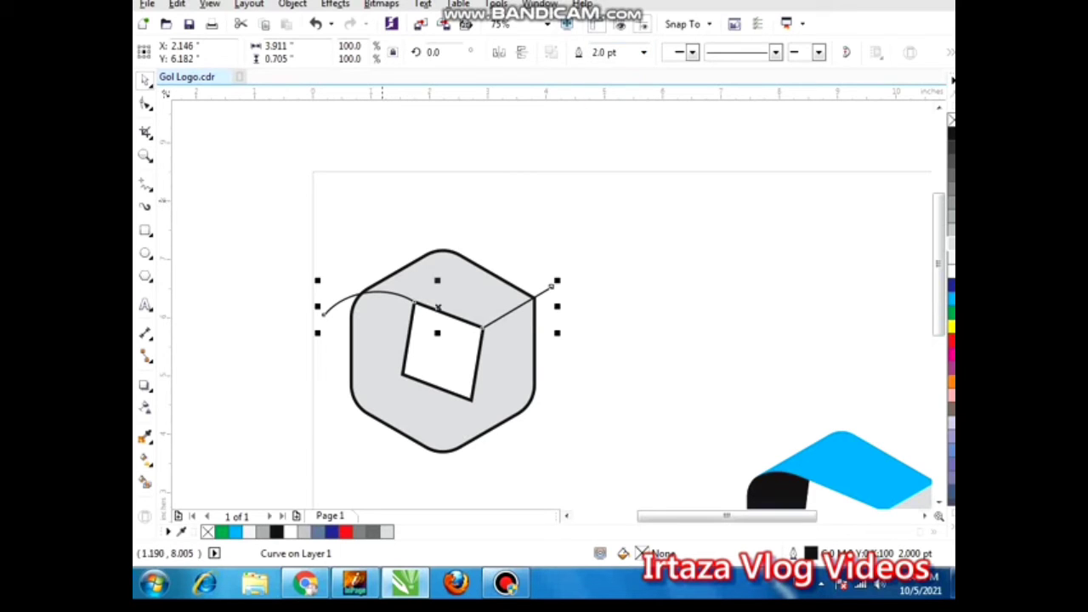
{"action": "left_click", "coordinate": [382, 201]}
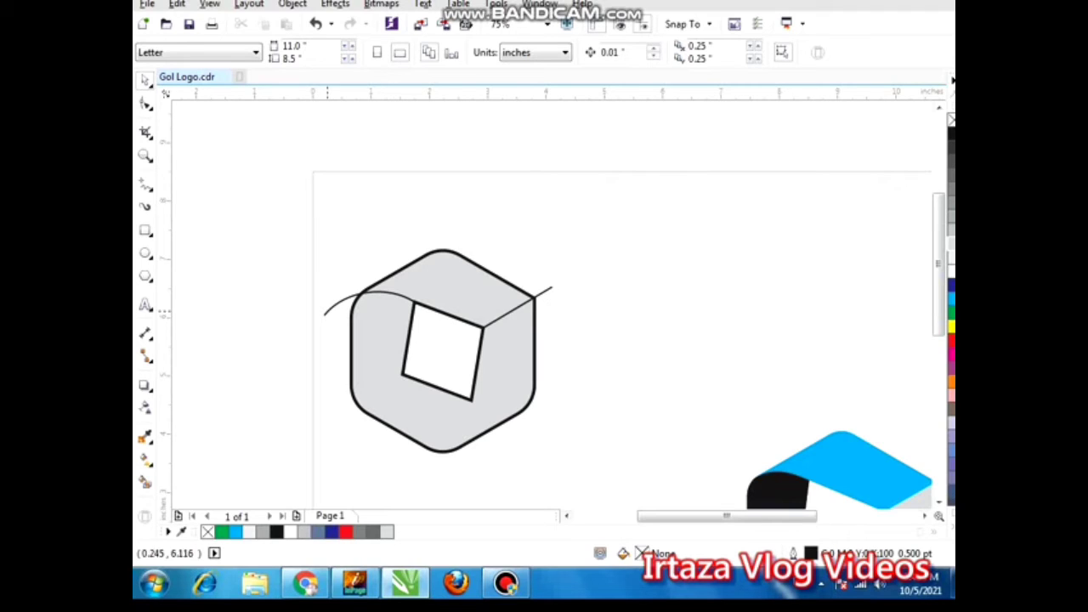
- Duplicate the dividing curve in place and mirror the copy both vertically and horizontally
{"action": "left_click", "coordinate": [551, 288]}
{"action": "key", "text": "KP_Add"}
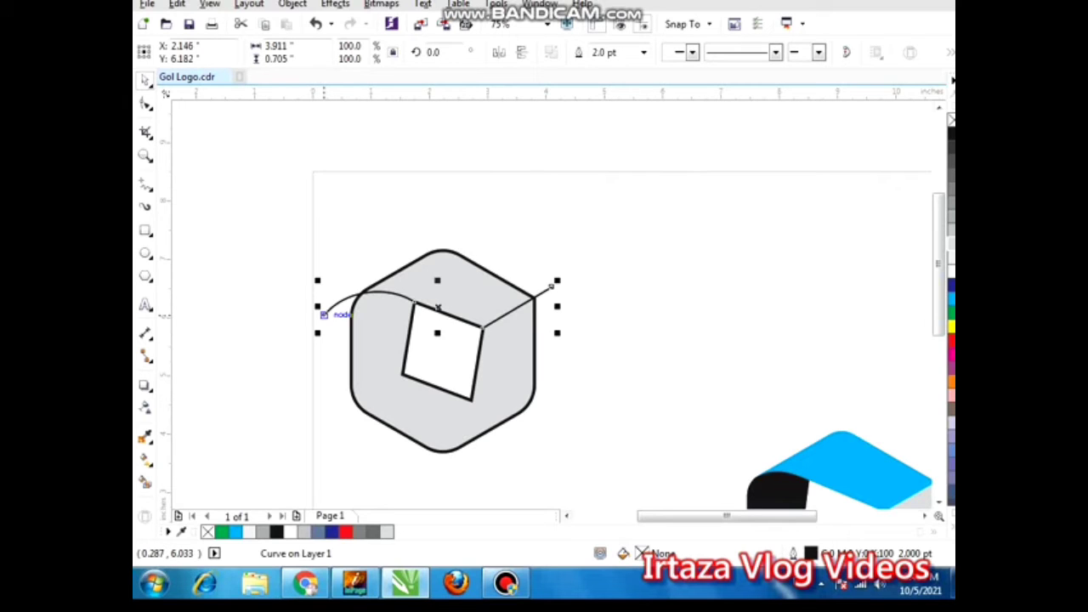
{"action": "left_click", "coordinate": [522, 53]}
{"action": "left_click", "coordinate": [499, 52]}
- Move the mirrored curve down so its middle segment lies exactly along the cut-out's lower edge
{"action": "key", "text": "F2"}
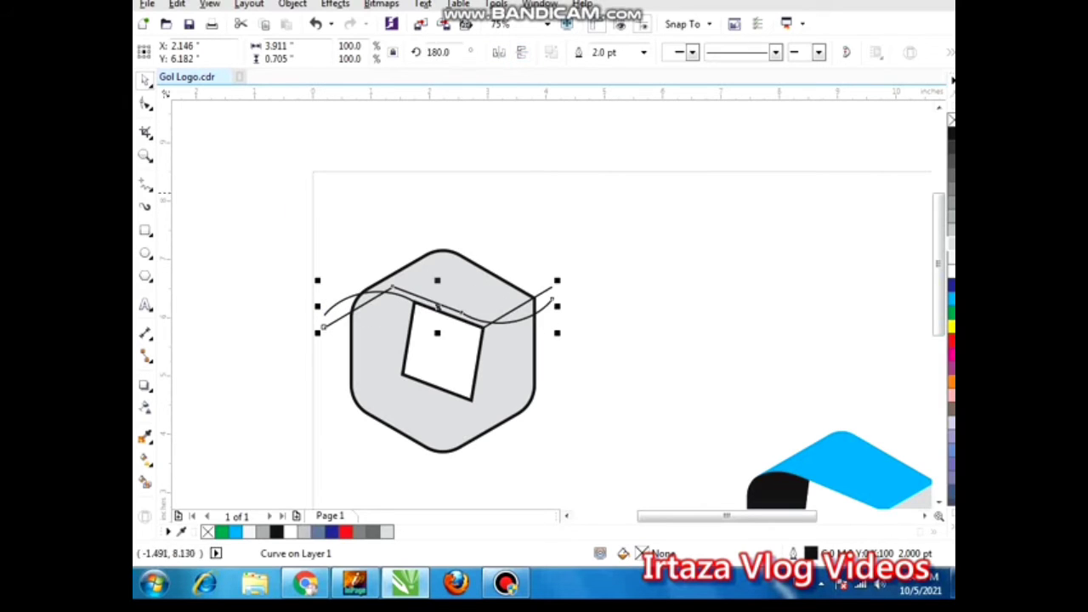
{"action": "left_click_drag", "start_coordinate": [226, 192], "coordinate": [667, 514]}
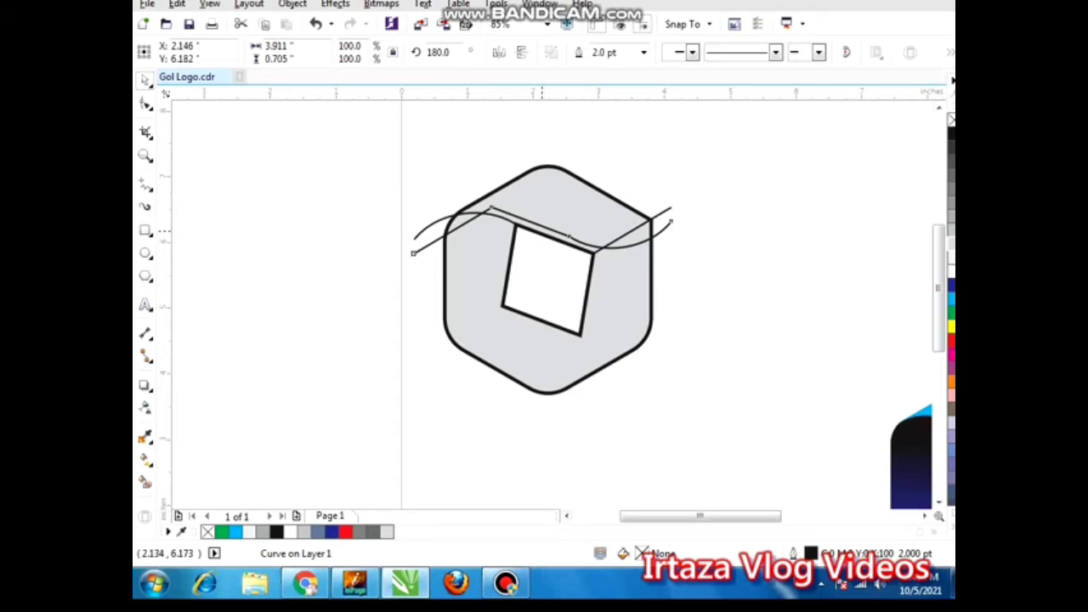
{"action": "left_click_drag", "start_coordinate": [541, 230], "coordinate": [543, 331]}
{"action": "key", "text": "F2"}
{"action": "left_click_drag", "start_coordinate": [362, 233], "coordinate": [725, 417]}
{"action": "left_click_drag", "start_coordinate": [557, 319], "coordinate": [578, 312]}
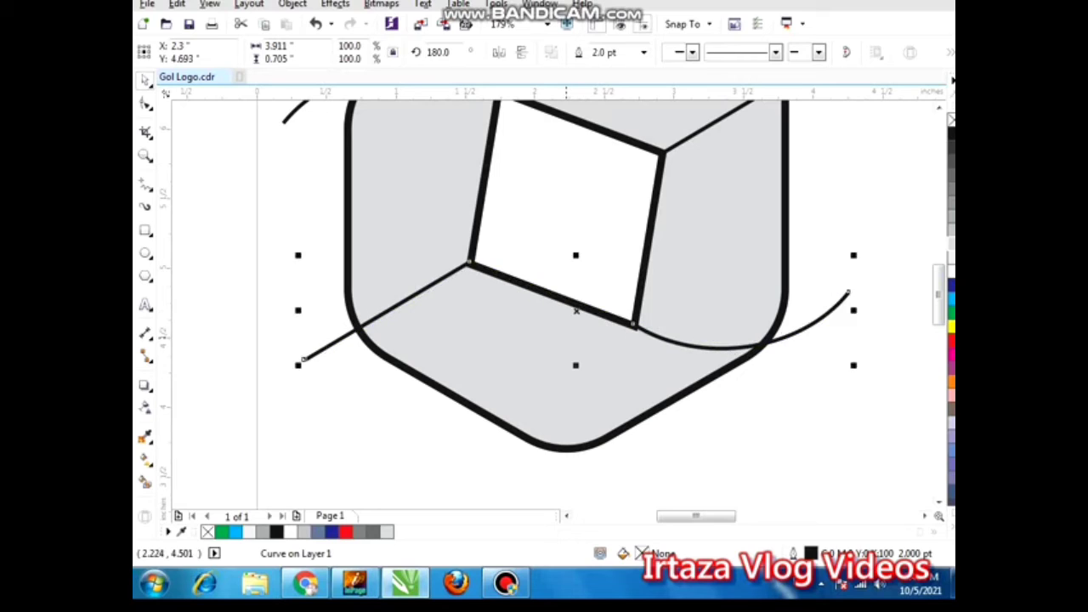
- Nudge the mirrored lower curve down and right to X 2.31, Y 4.673 so it follows the cut-out's lower edge
{"action": "key", "text": "Down"}
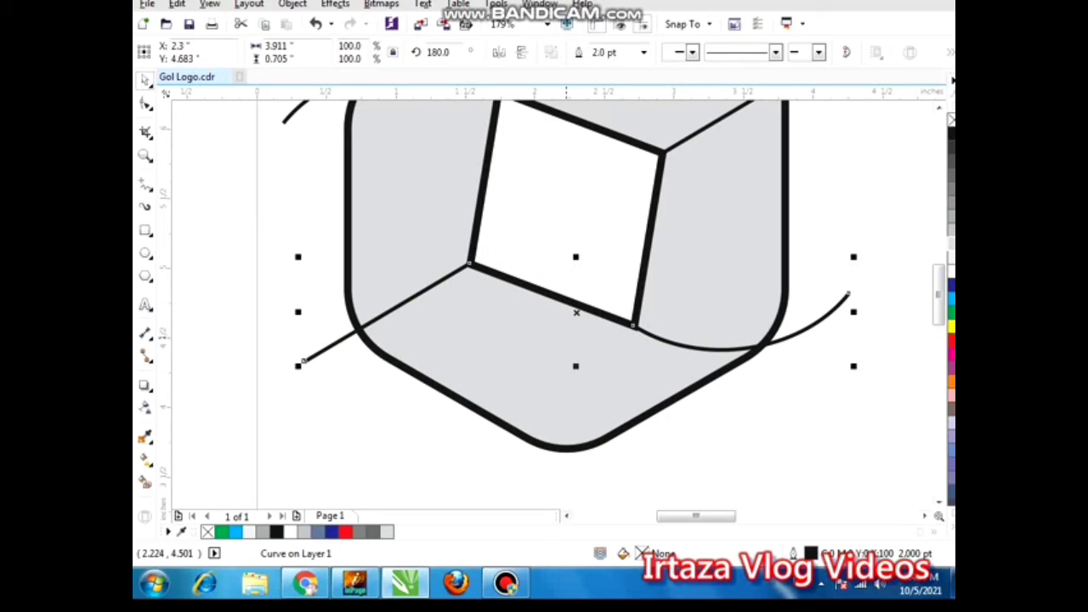
{"action": "key", "text": "Down"}
{"action": "key", "text": "Right"}
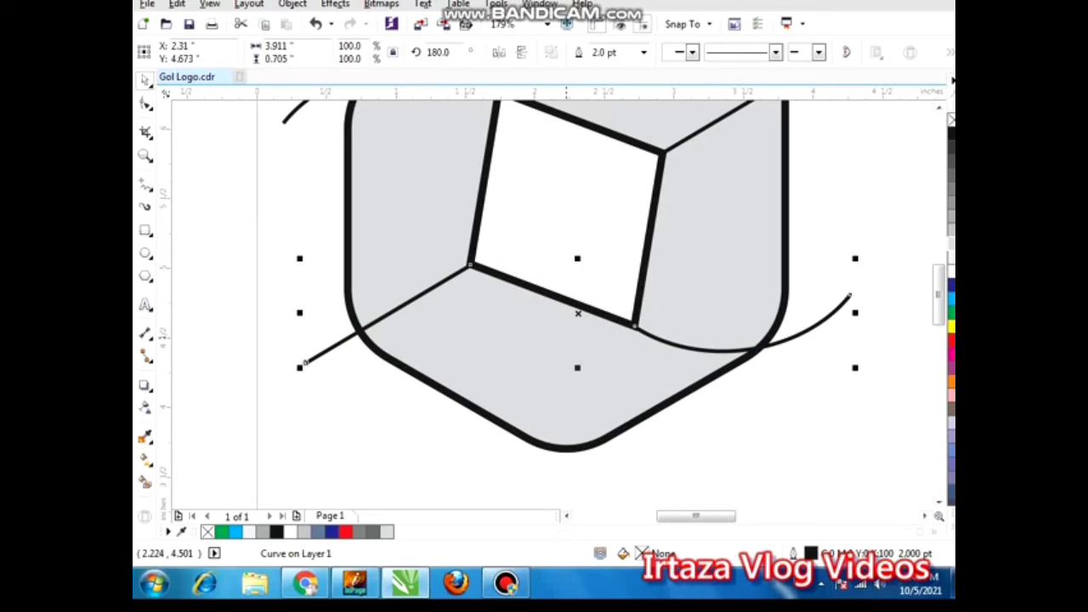
{"action": "scroll", "coordinate": [301, 317], "scroll_direction": "down", "scroll_amount": 3}
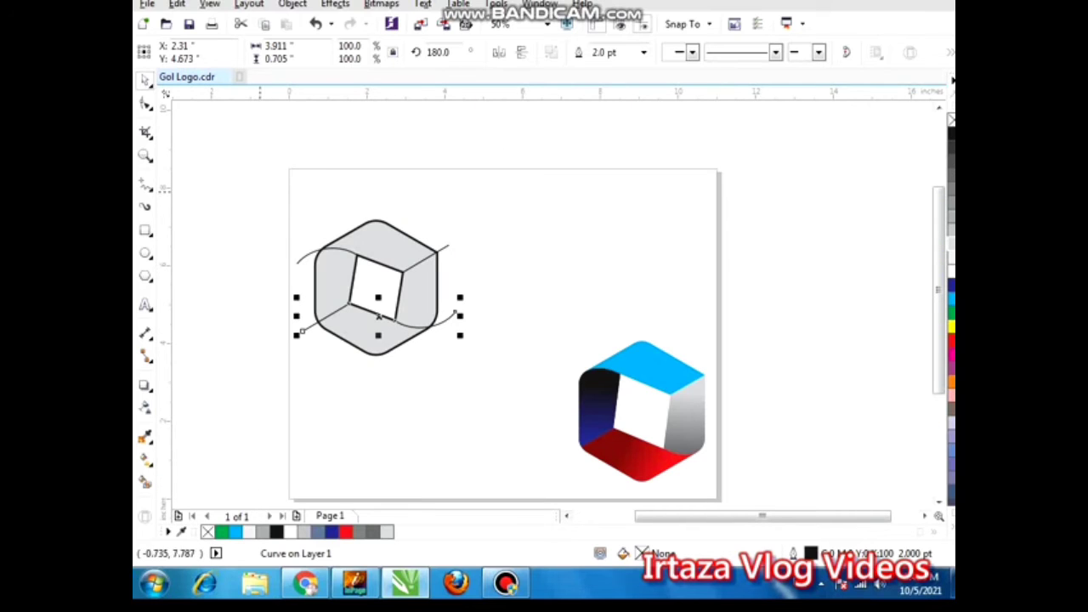
{"action": "scroll", "coordinate": [211, 311], "scroll_direction": "up", "scroll_amount": 2}
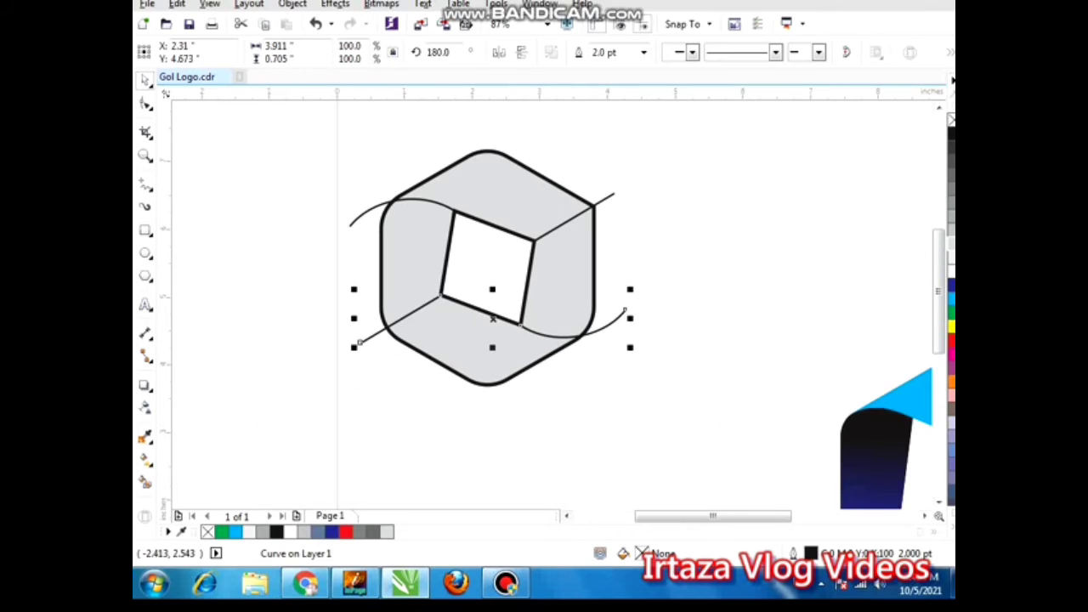
- Smart Fill the hexagon's top section in blue-grey, try the left section too, and undo that last fill
{"action": "left_click", "coordinate": [145, 482]}
{"action": "left_click", "coordinate": [486, 190]}
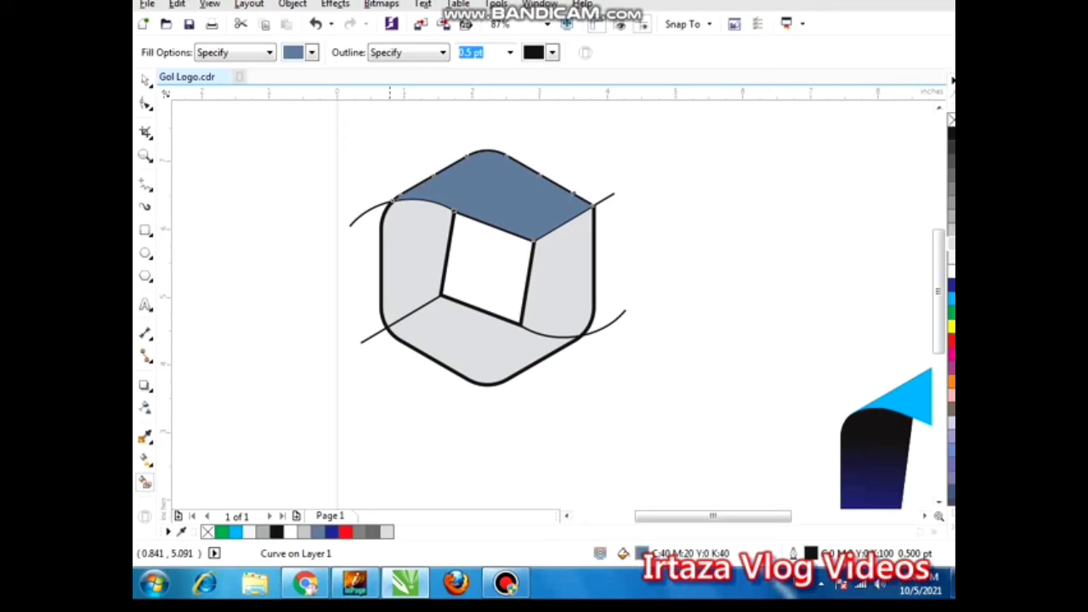
{"action": "left_click", "coordinate": [402, 273]}
{"action": "key", "text": "ctrl+z"}
{"action": "key", "text": "ctrl+z"}
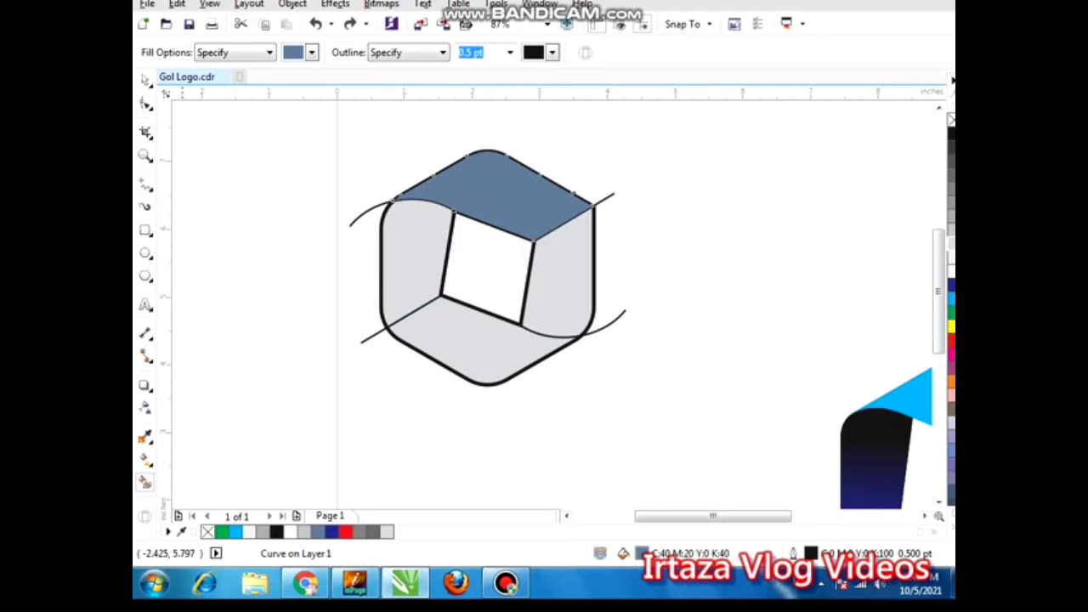
- Shift the lower curve left to X 2.29, try Smart Fill on the left section again, and undo the fill
{"action": "left_click", "coordinate": [146, 79]}
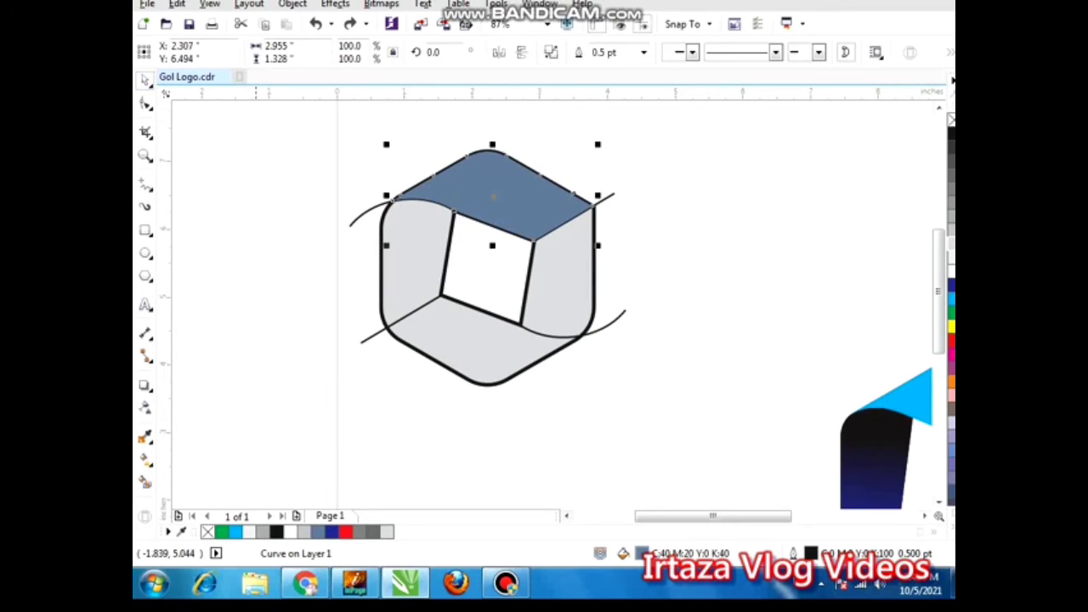
{"action": "left_click", "coordinate": [281, 161]}
{"action": "key", "text": "F2"}
{"action": "left_click_drag", "start_coordinate": [281, 139], "coordinate": [746, 448]}
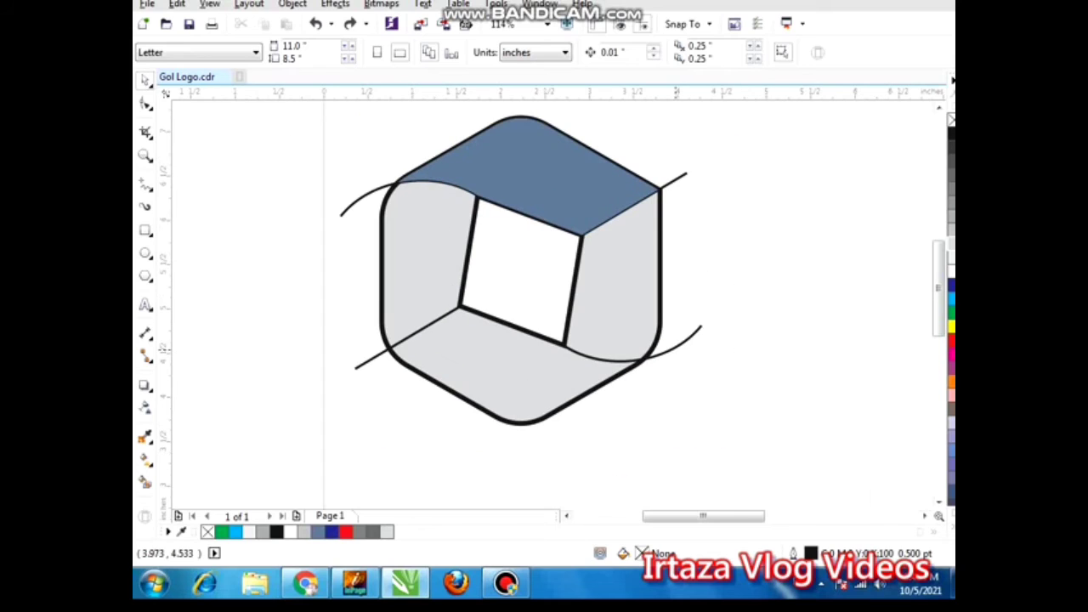
{"action": "left_click", "coordinate": [674, 347]}
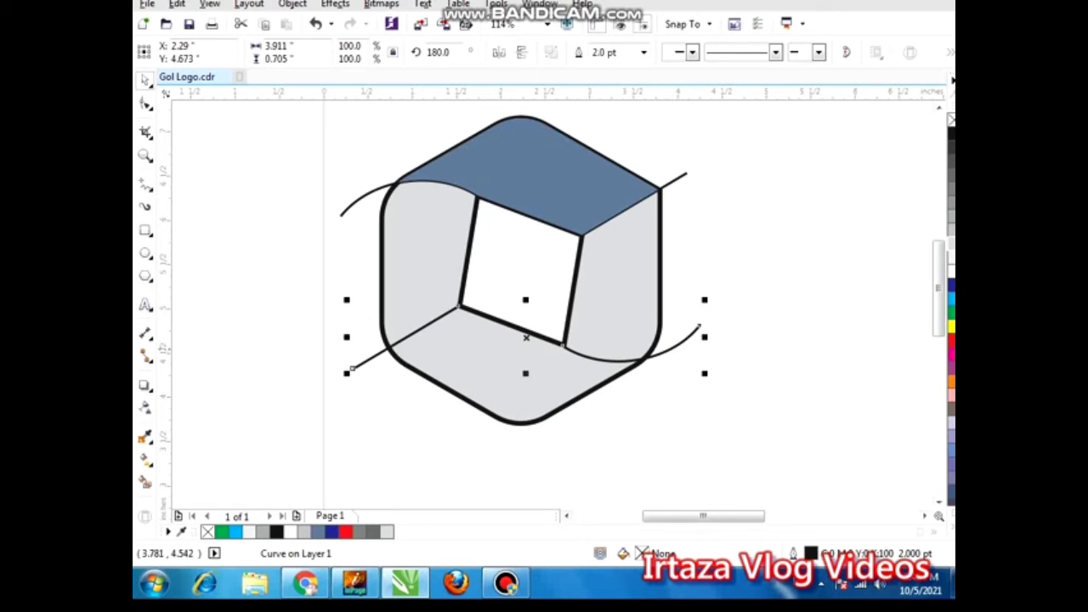
{"action": "left_click", "coordinate": [145, 460]}
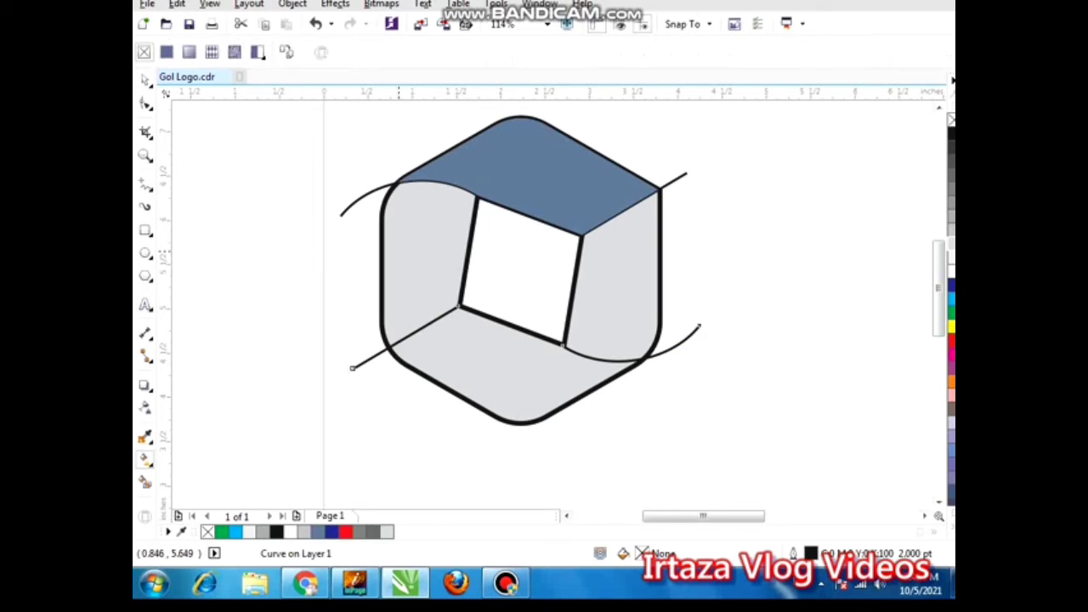
{"action": "left_click", "coordinate": [145, 482]}
{"action": "left_click", "coordinate": [410, 272]}
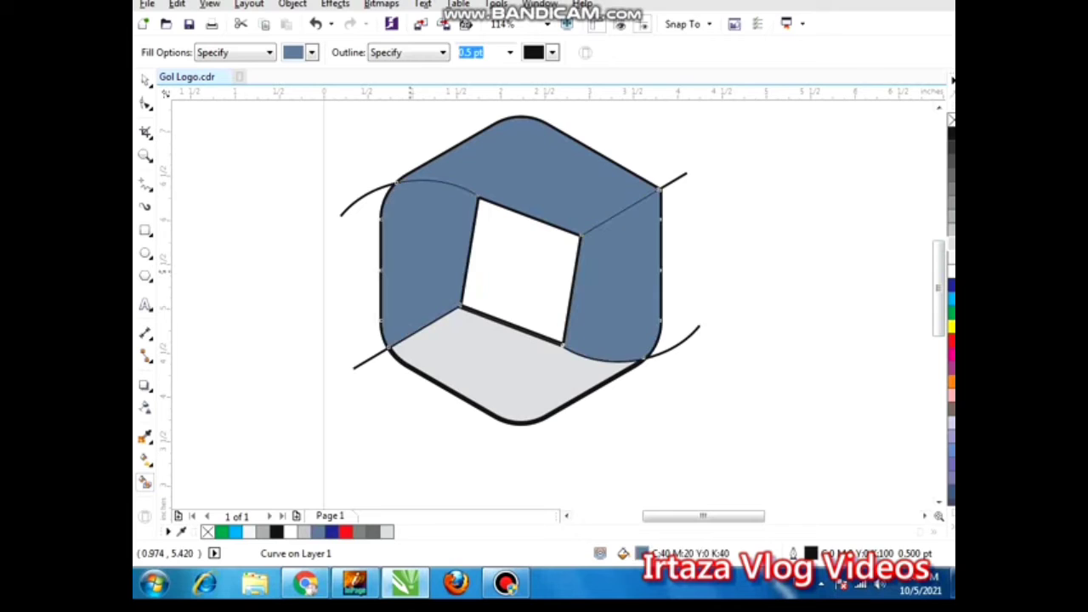
{"action": "key", "text": "ctrl+z"}
{"action": "left_click", "coordinate": [145, 80]}
{"action": "left_click", "coordinate": [237, 283]}
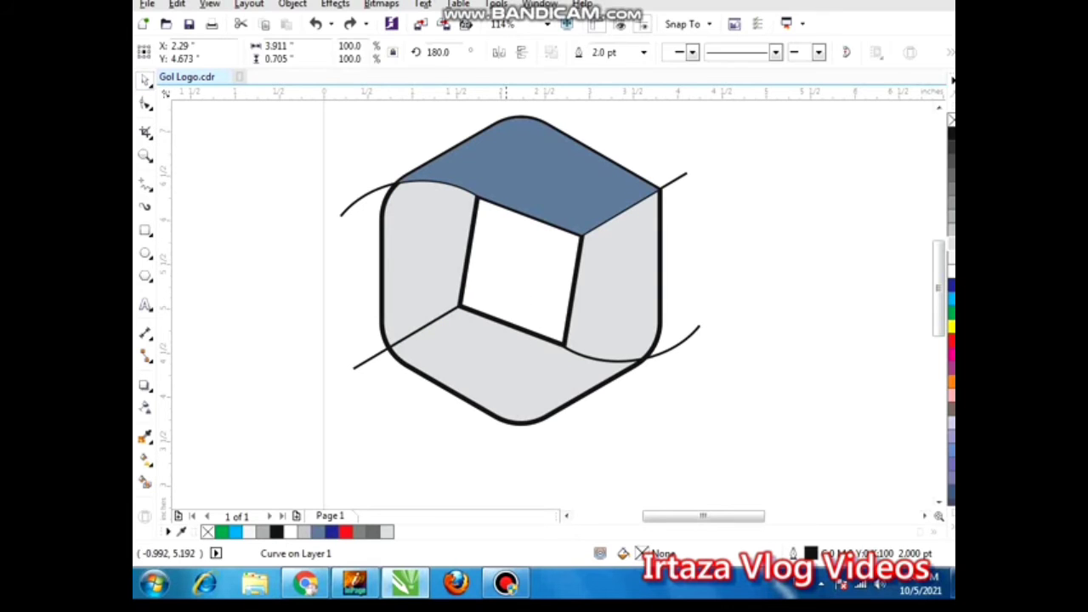
- Replace the lower curve with a new duplicate of the upper curve, mirrored both vertically and horizontally
{"action": "left_click", "coordinate": [677, 345]}
{"action": "key", "text": "Delete"}
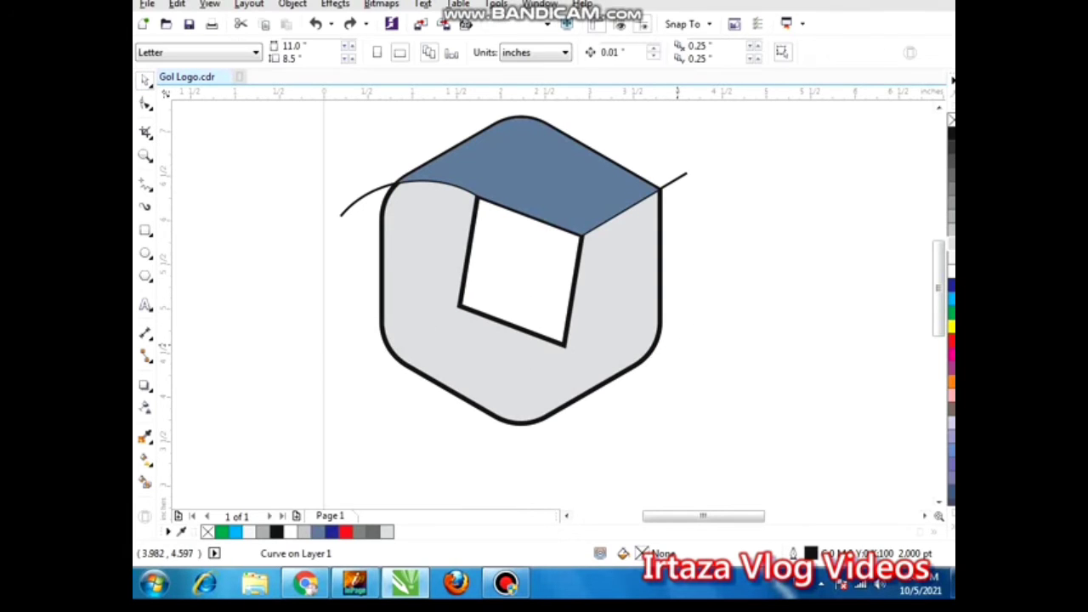
{"action": "left_click", "coordinate": [363, 198]}
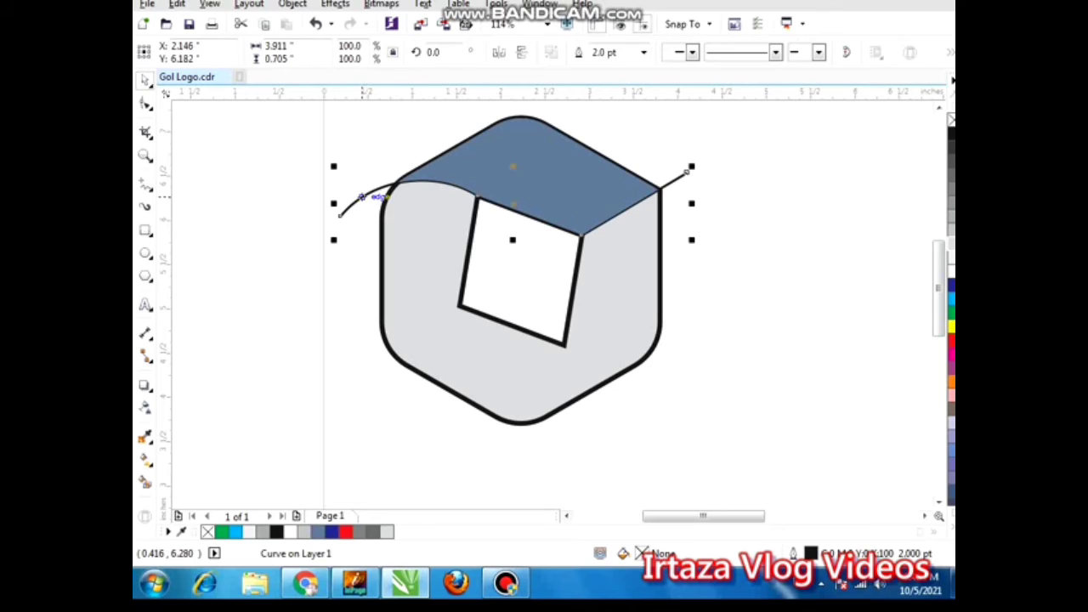
{"action": "key", "text": "KP_Add"}
{"action": "left_click", "coordinate": [522, 53]}
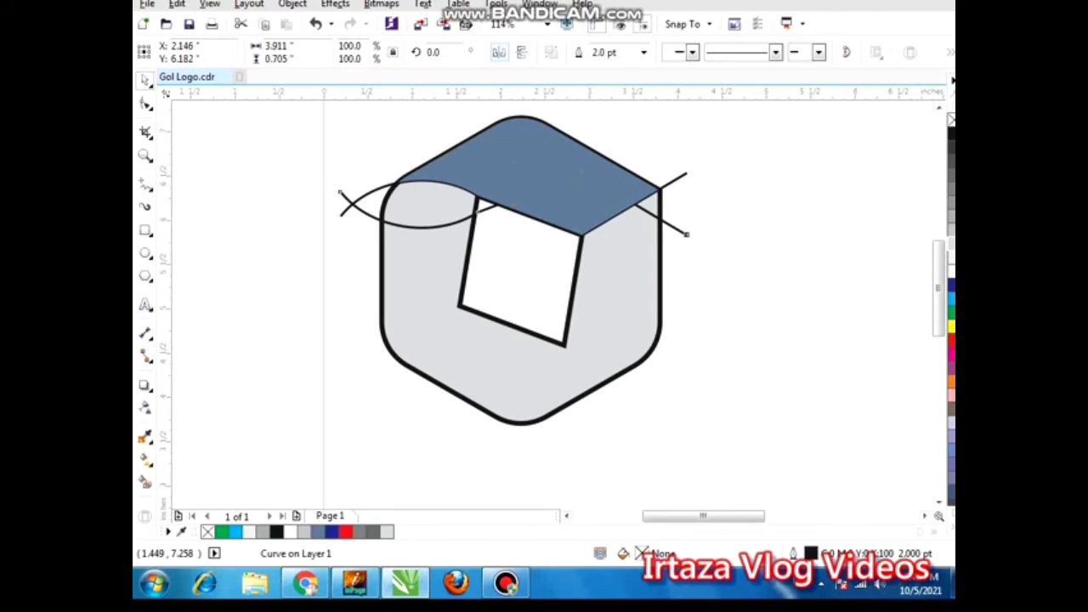
{"action": "left_click", "coordinate": [499, 52]}
- Move the mirrored copy down and fine-tune it to X 2.298, Y 4.68, aligning its middle segment with the cut-out's lower edge
{"action": "left_click_drag", "start_coordinate": [514, 204], "coordinate": [529, 337]}
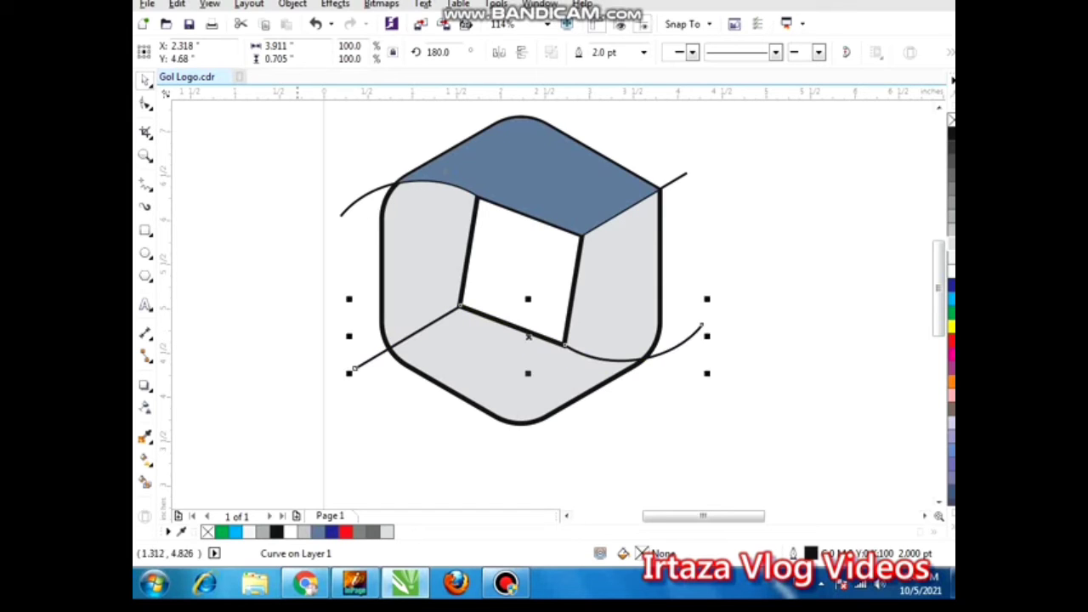
{"action": "key", "text": "F2"}
{"action": "left_click_drag", "start_coordinate": [255, 160], "coordinate": [782, 464]}
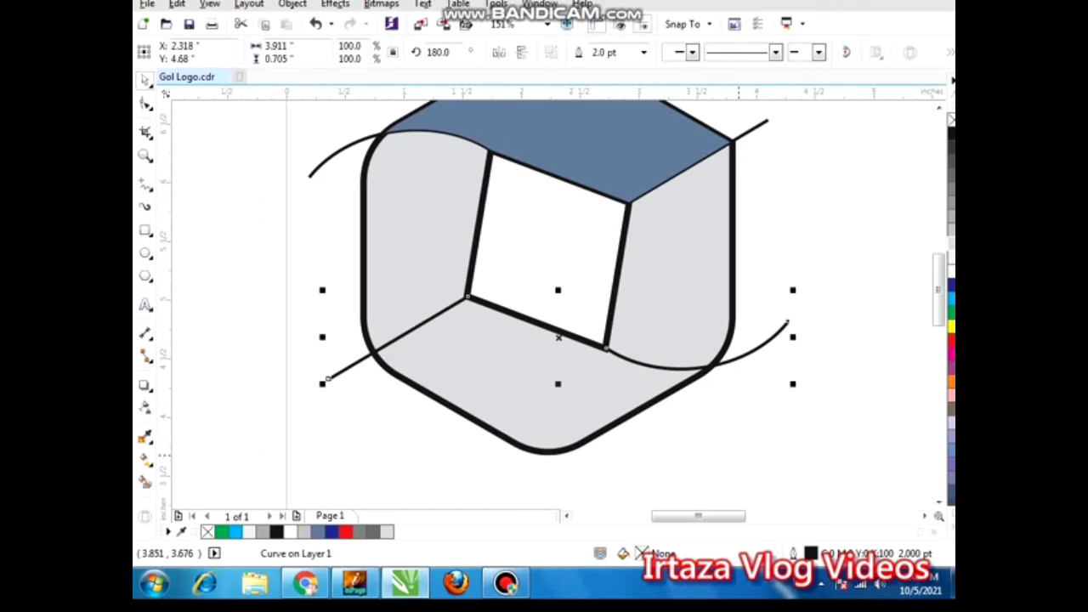
{"action": "key", "text": "Right"}
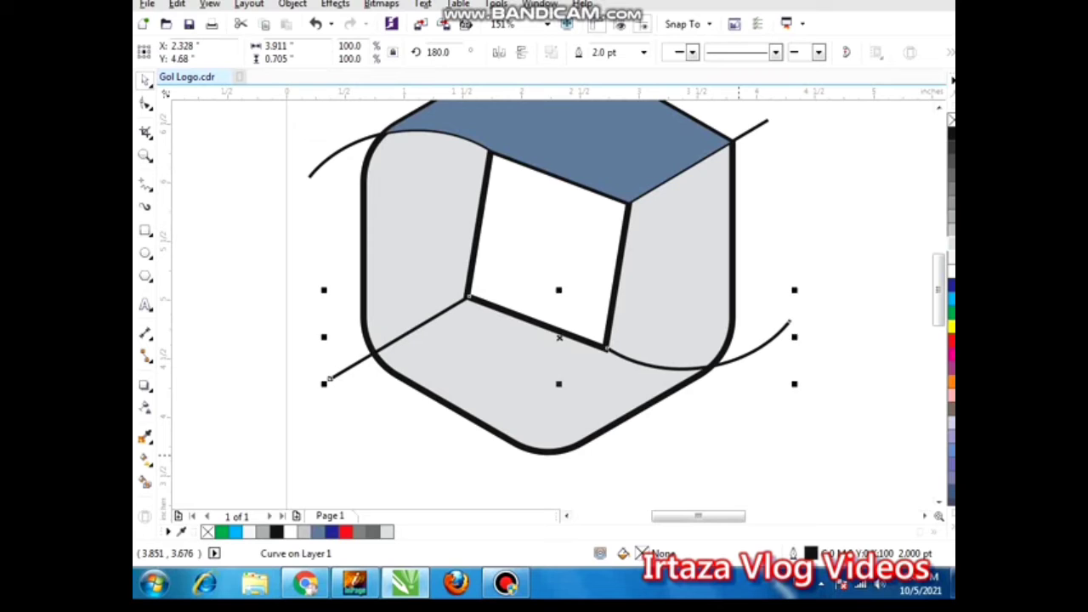
{"action": "key", "text": "Down"}
{"action": "key", "text": "Down"}
{"action": "key", "text": "Left"}
{"action": "key", "text": "Left"}
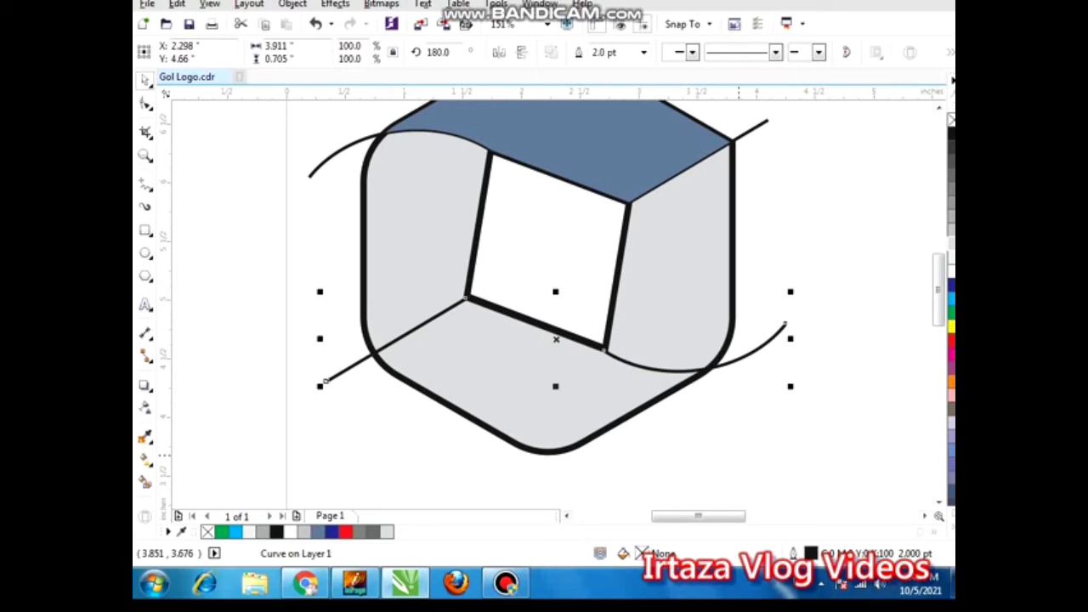
{"action": "key", "text": "Up"}
{"action": "key", "text": "Left"}
{"action": "key", "text": "Up"}
{"action": "key", "text": "Up"}
{"action": "key", "text": "Down"}
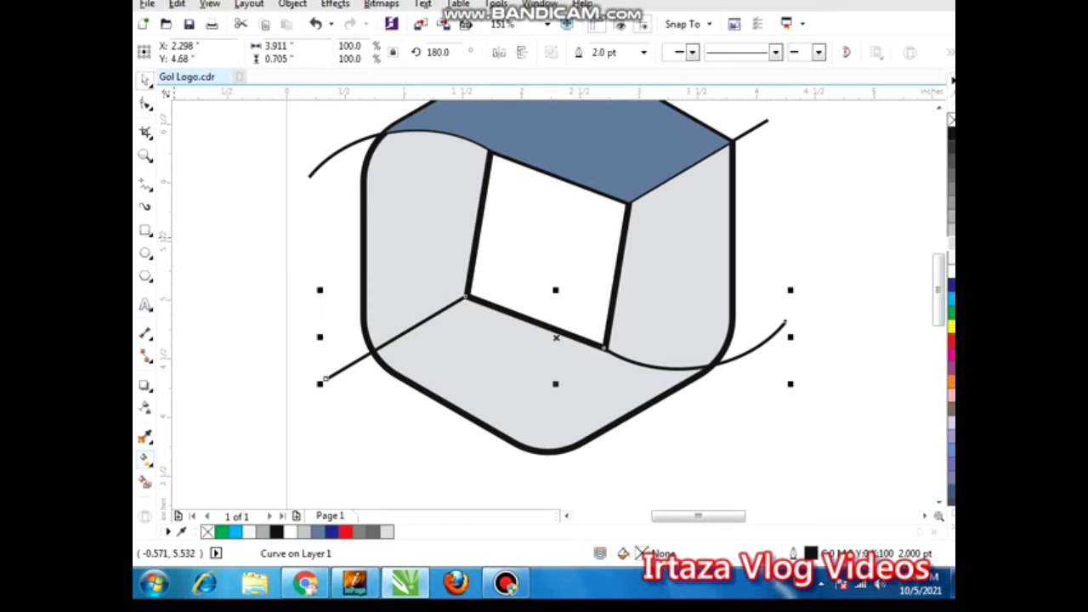
- Use Smart Fill to colour the hexagon's side sections and bottom section blue-grey
{"action": "left_click", "coordinate": [145, 460]}
{"action": "left_click", "coordinate": [397, 249]}
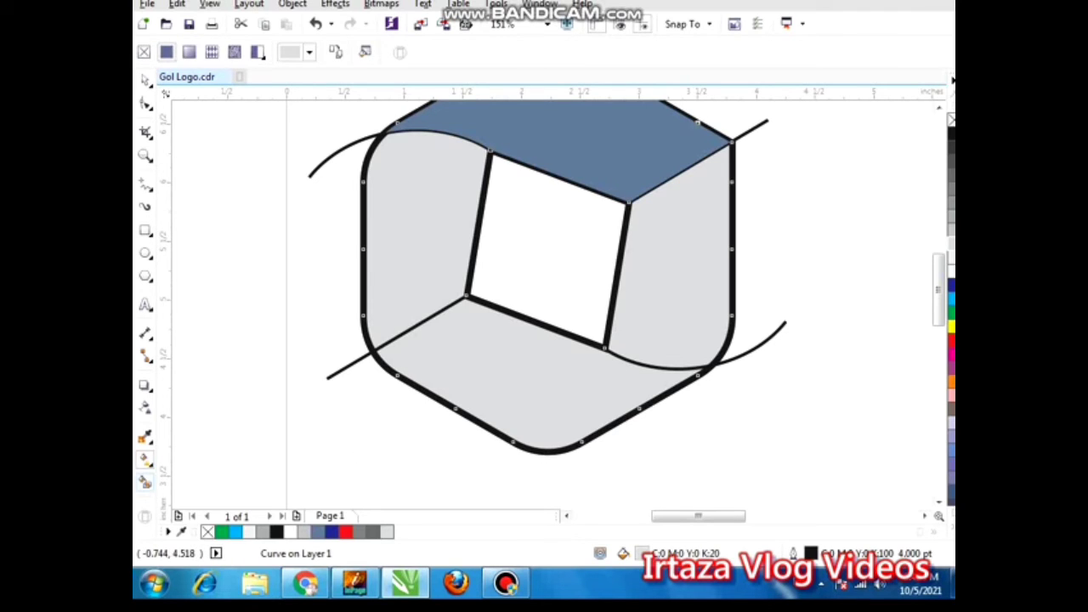
{"action": "left_click", "coordinate": [145, 482]}
{"action": "left_click", "coordinate": [396, 250]}
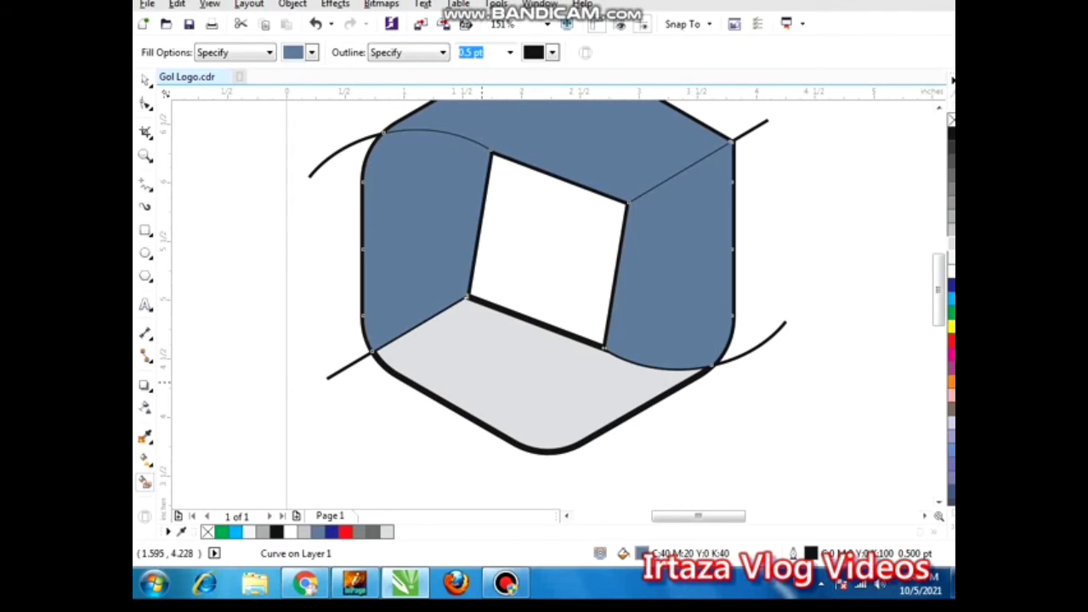
{"action": "left_click", "coordinate": [482, 376]}
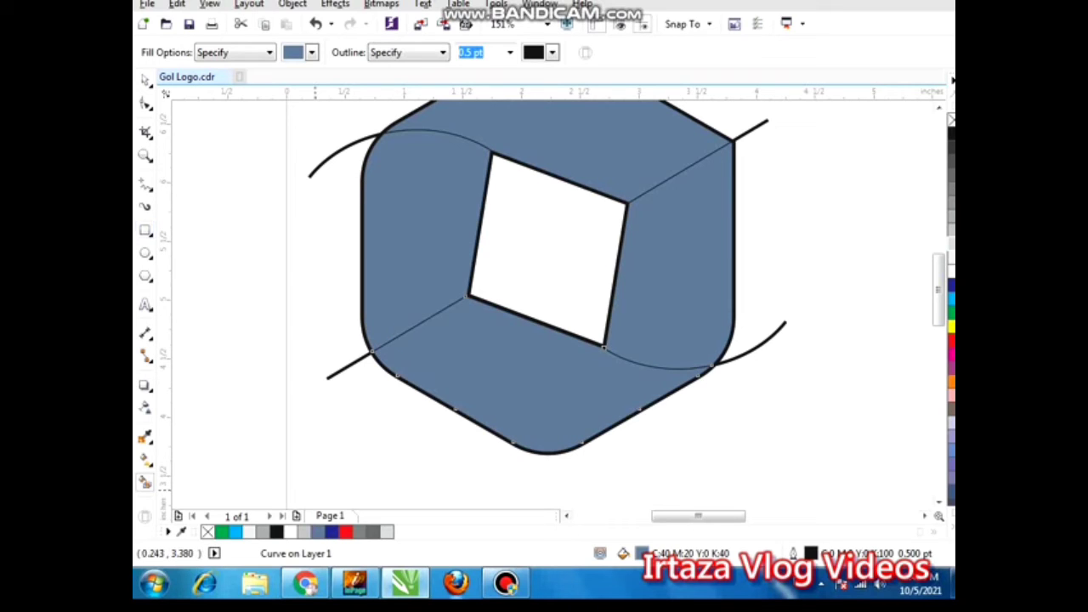
{"action": "mouse_move", "coordinate": [507, 585]}
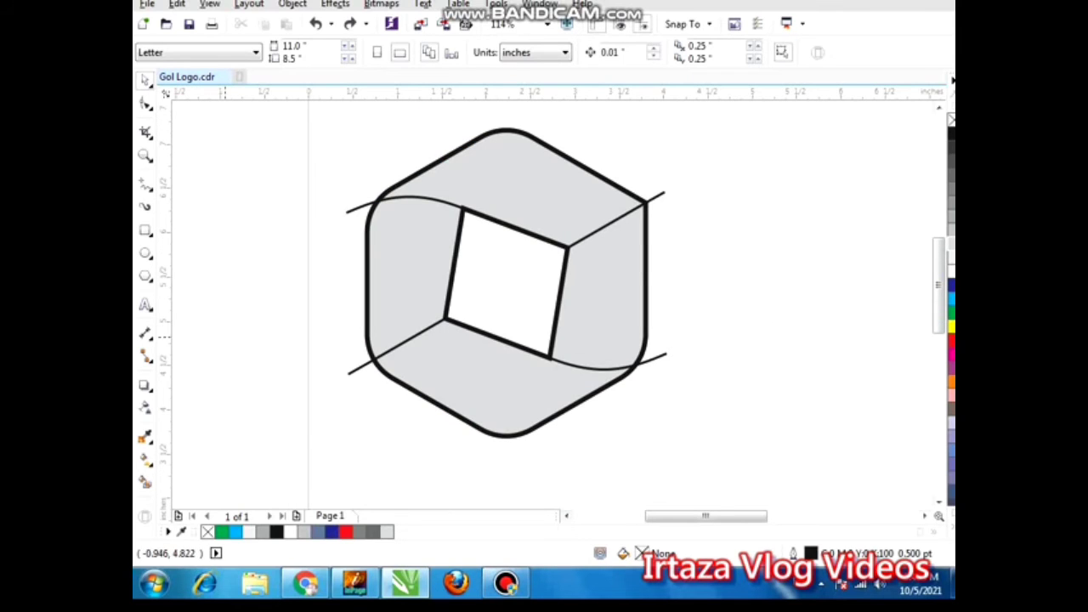
- Smart Fill the top, left, right and bottom ribbon sections in blue-grey with 0.5 pt black outlines
{"action": "left_click", "coordinate": [144, 482]}
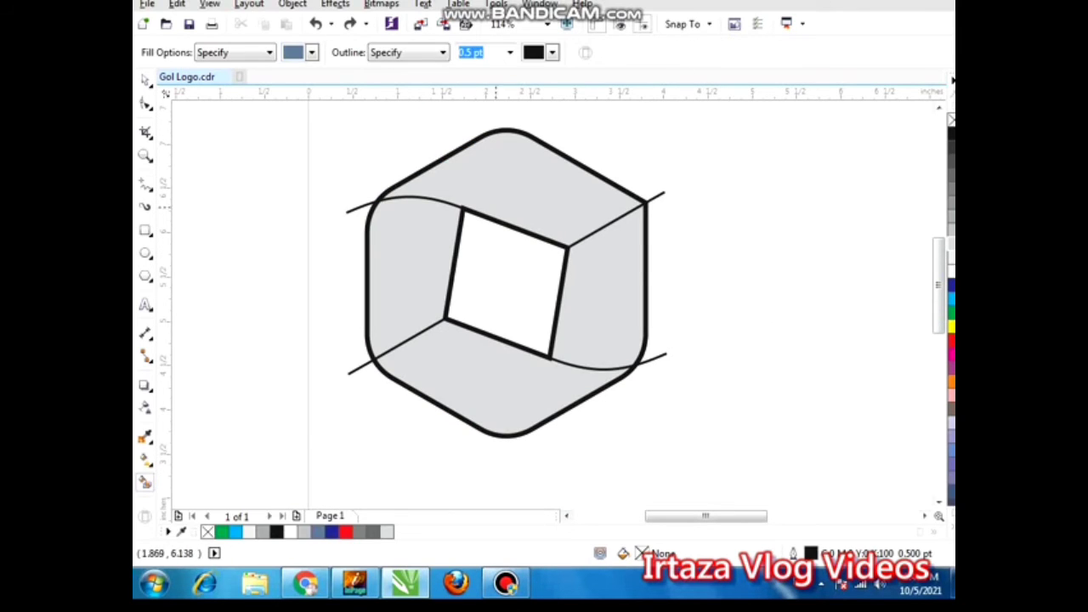
{"action": "left_click", "coordinate": [514, 181]}
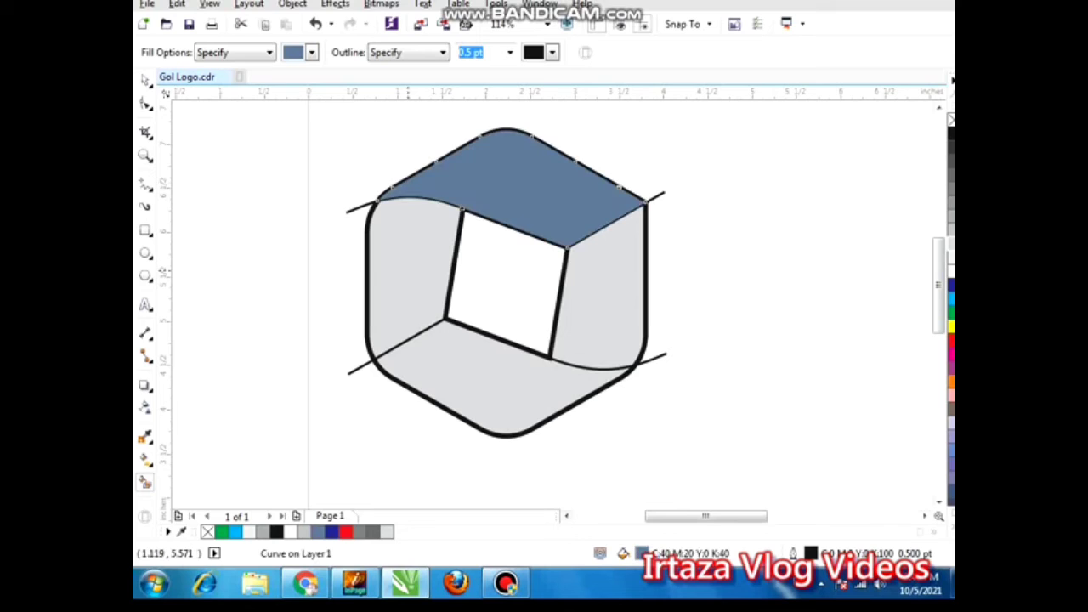
{"action": "left_click", "coordinate": [408, 272]}
{"action": "left_click", "coordinate": [628, 284]}
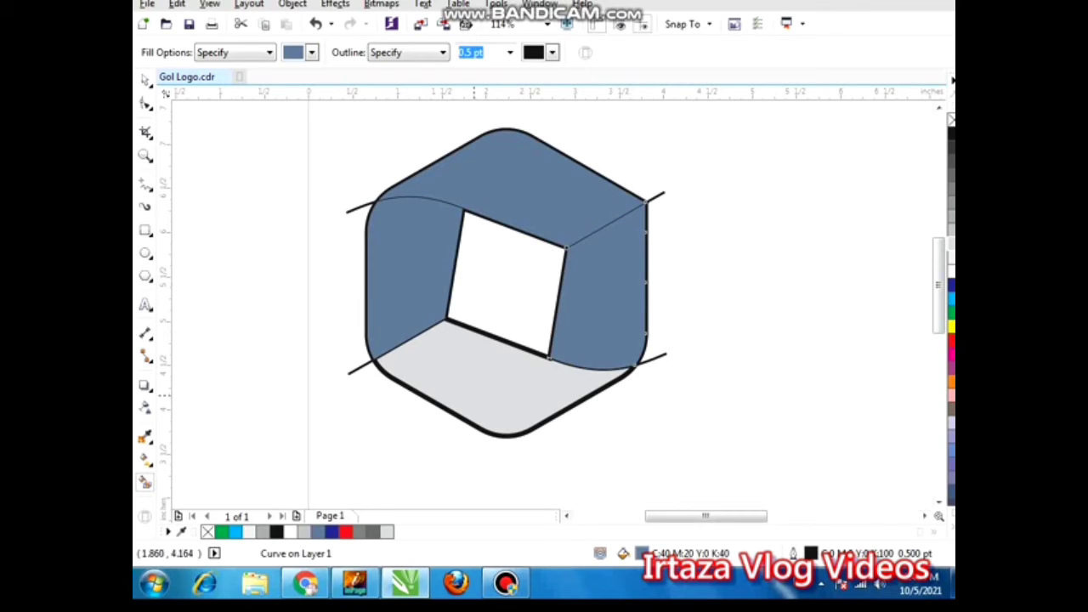
{"action": "left_click", "coordinate": [502, 400]}
- Delete the upper and lower dividing curves whose ends stick out beyond the hexagon
{"action": "left_click", "coordinate": [146, 78]}
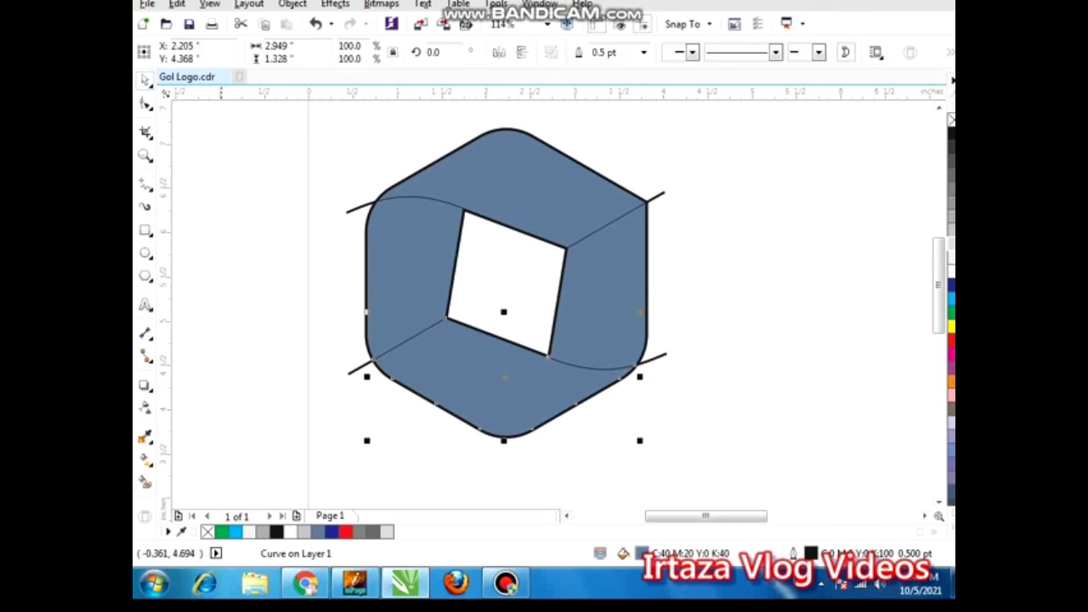
{"action": "left_click", "coordinate": [350, 206]}
{"action": "left_click", "coordinate": [350, 210]}
{"action": "key", "text": "Delete"}
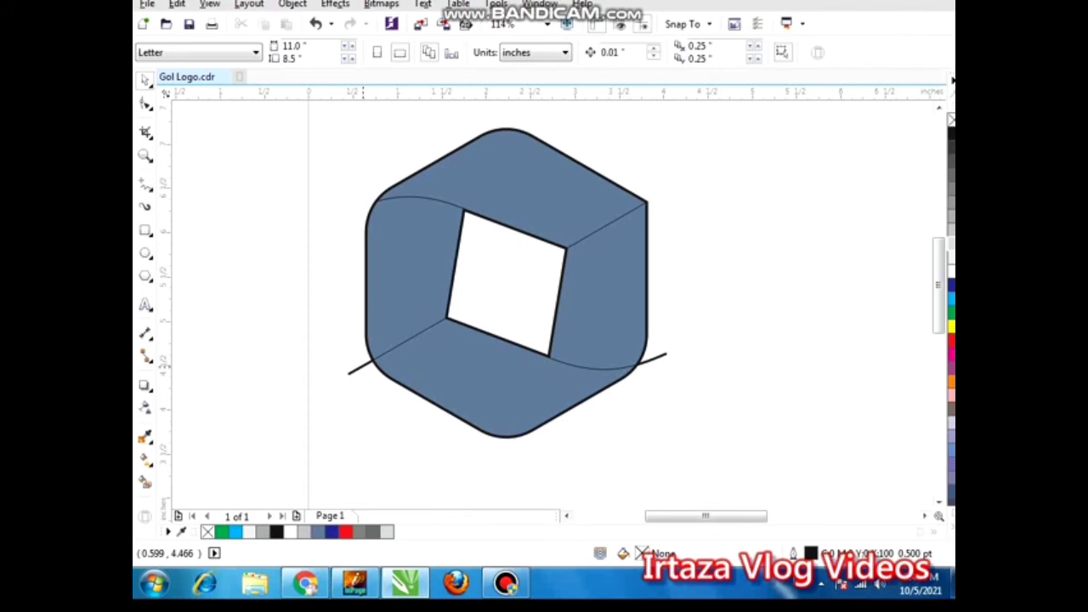
{"action": "left_click", "coordinate": [361, 367]}
{"action": "key", "text": "Delete"}
- Fill the hexagon's top section with cyan and its left section with black
{"action": "scroll", "coordinate": [280, 336], "scroll_direction": "down", "scroll_amount": 3}
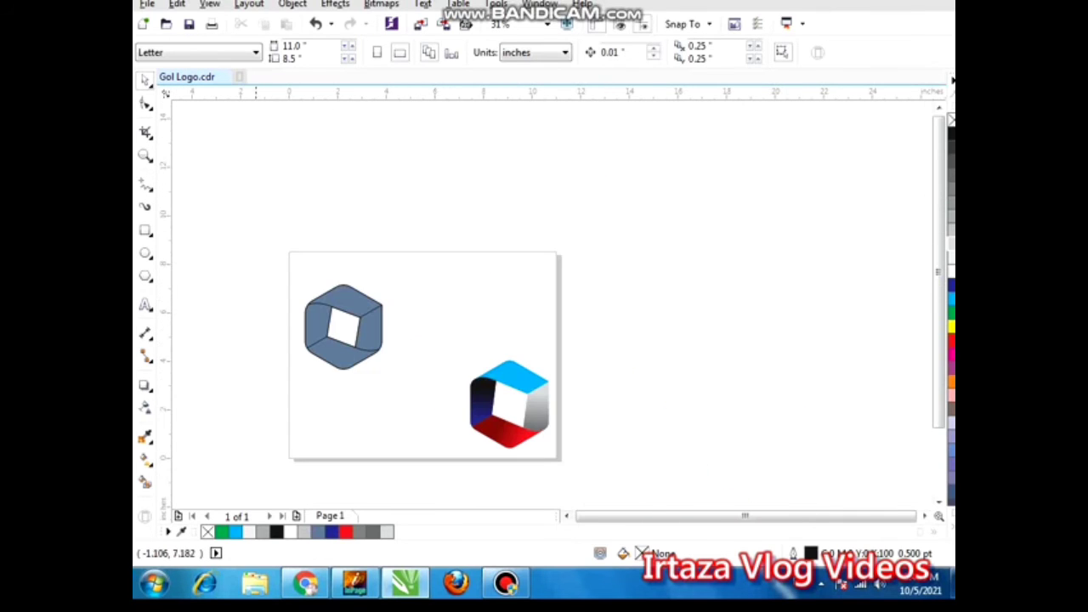
{"action": "left_click_drag", "start_coordinate": [259, 229], "coordinate": [463, 406]}
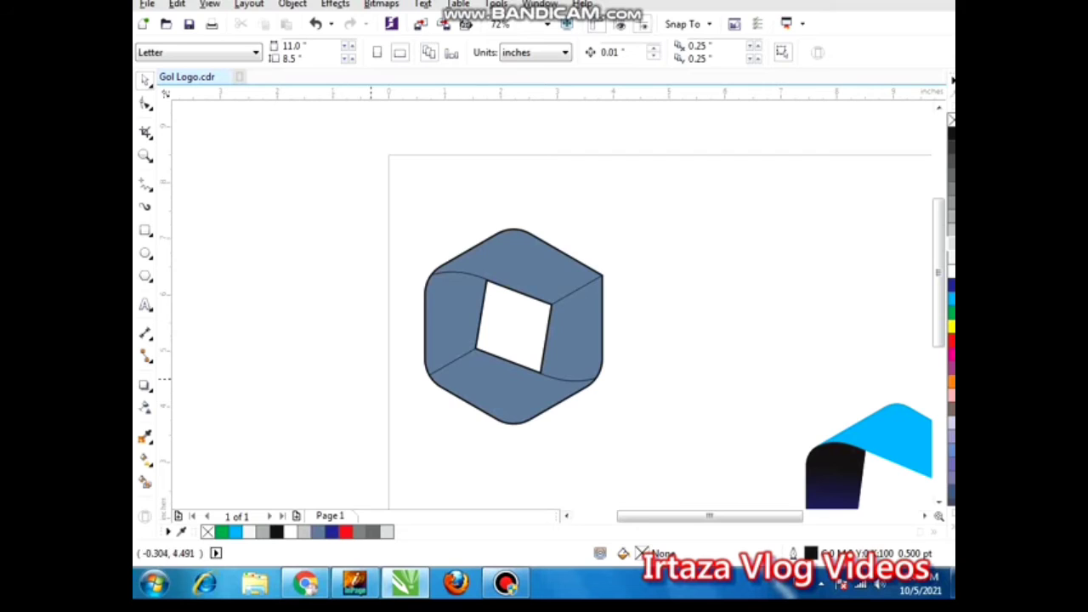
{"action": "left_click", "coordinate": [483, 268]}
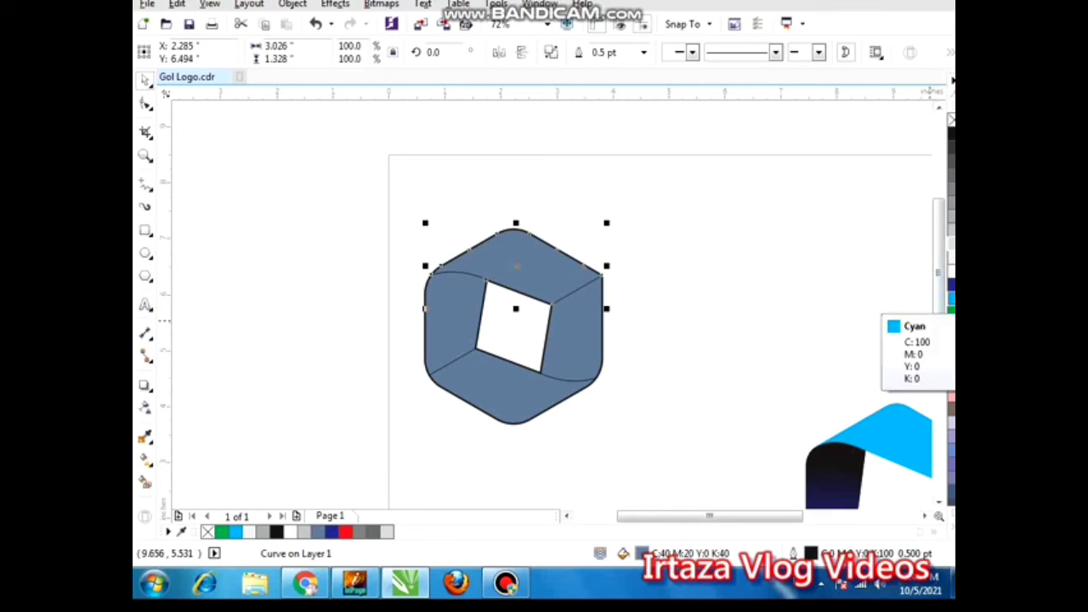
{"action": "left_click", "coordinate": [950, 299]}
{"action": "left_click", "coordinate": [438, 313]}
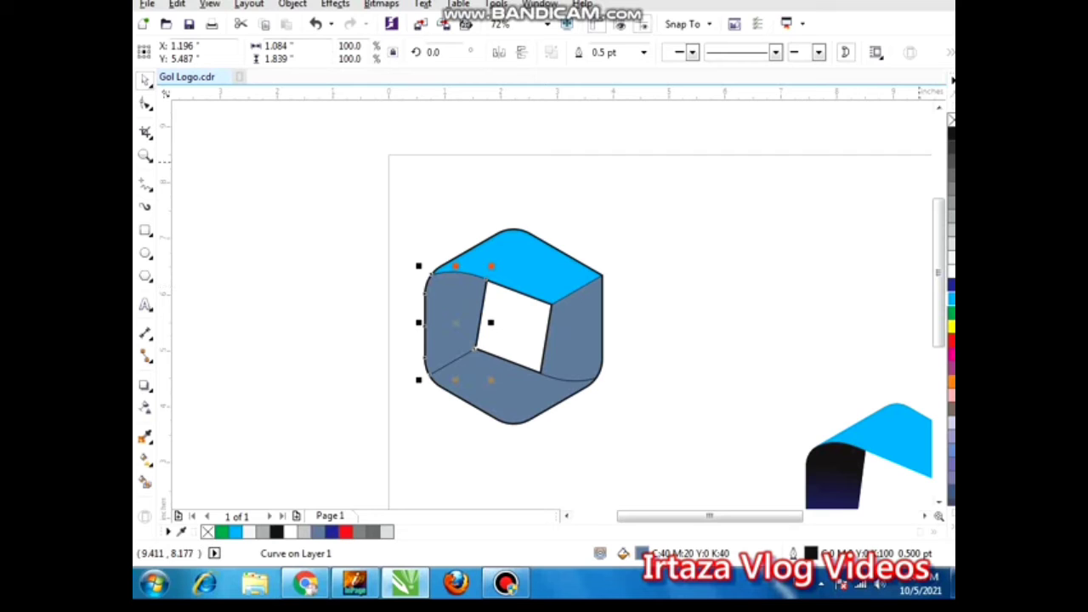
{"action": "left_click", "coordinate": [950, 133]}
- Apply a blue-grey Smart Fill to the black left section
{"action": "key", "text": "F2"}
{"action": "left_click_drag", "start_coordinate": [312, 178], "coordinate": [693, 456]}
{"action": "left_click", "coordinate": [146, 482]}
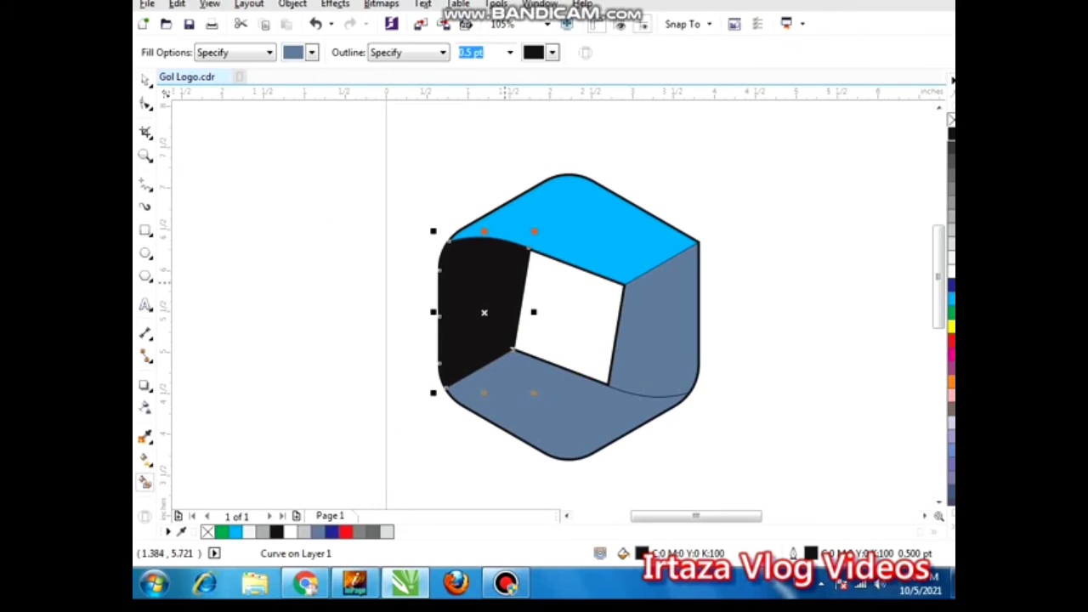
{"action": "left_click", "coordinate": [490, 255]}
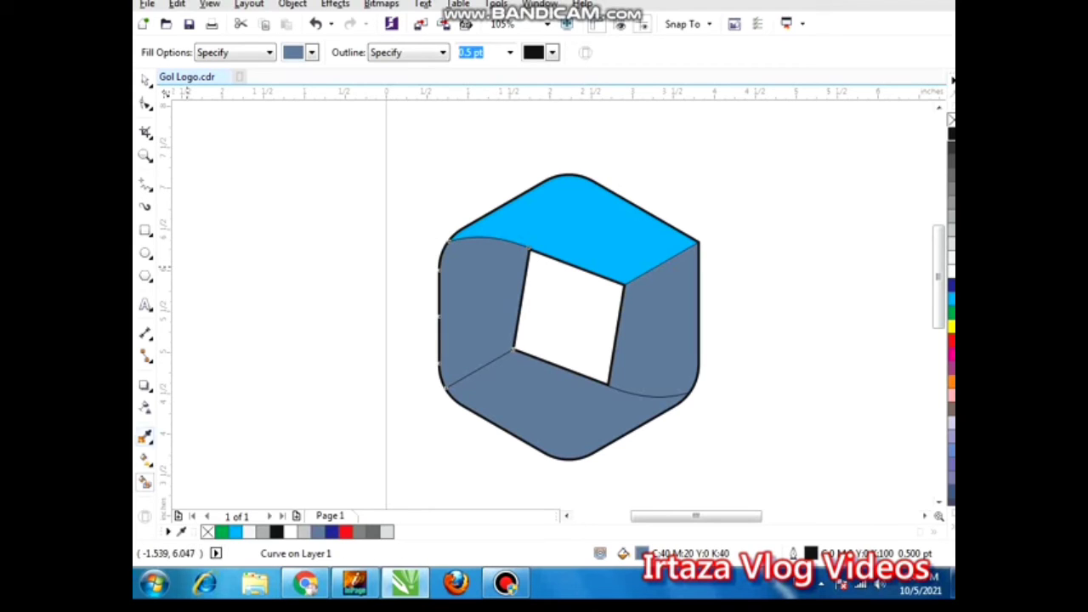
- Apply a linear fountain fill down the left section and set its upper colour node to C0 M0 Y0 K100
{"action": "left_click", "coordinate": [145, 459]}
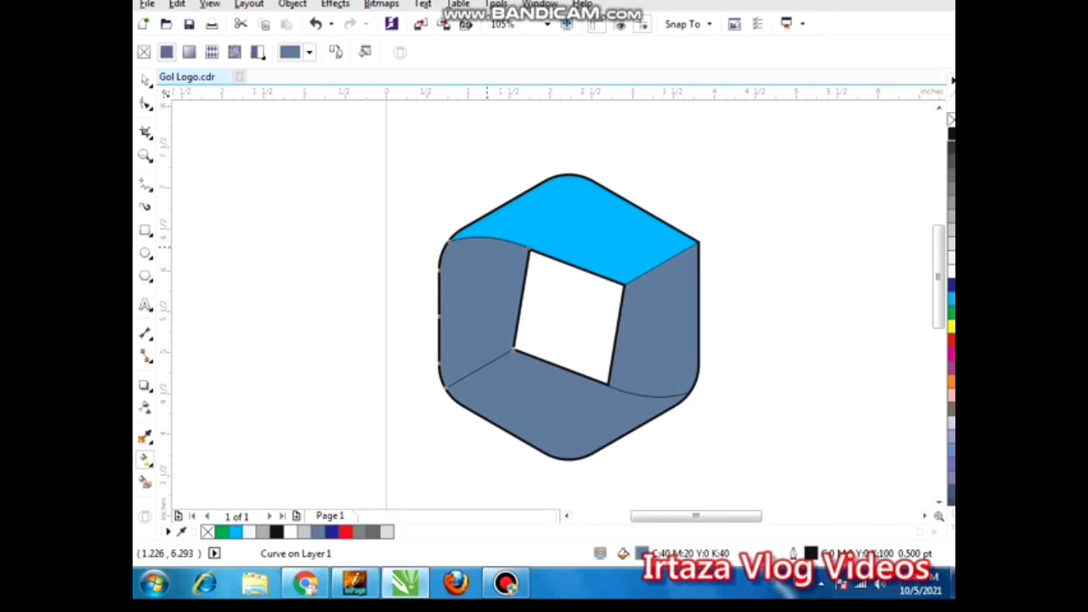
{"action": "left_click_drag", "start_coordinate": [486, 247], "coordinate": [486, 353]}
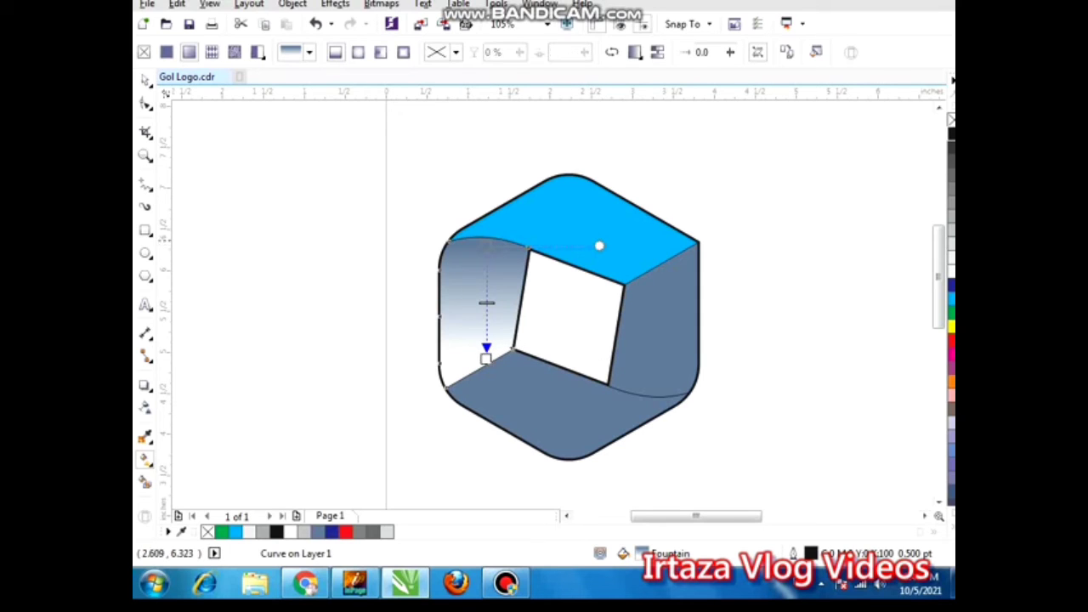
{"action": "left_click", "coordinate": [488, 245]}
{"action": "left_click", "coordinate": [526, 240]}
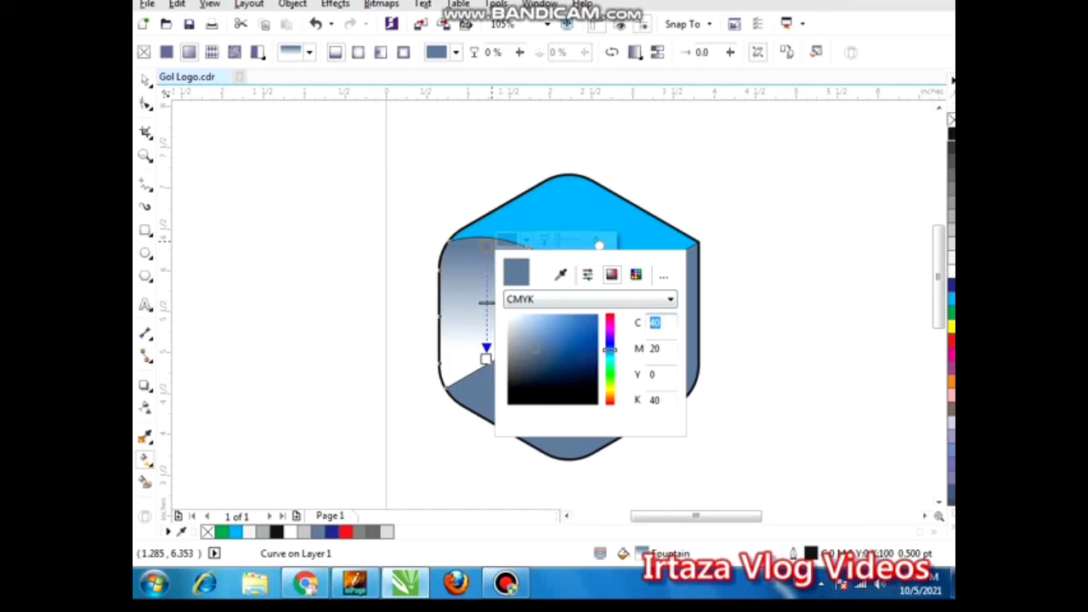
{"action": "type", "text": "0"}
{"action": "key", "text": "Tab"}
{"action": "type", "text": "0"}
{"action": "key", "text": "Tab"}
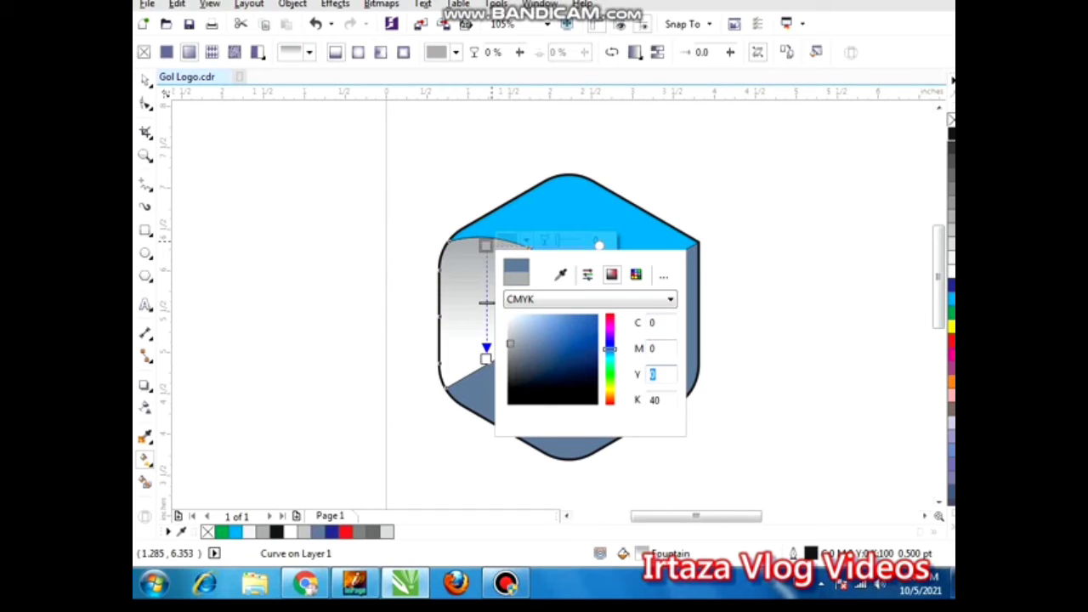
{"action": "key", "text": "Tab"}
{"action": "left_click", "coordinate": [657, 375]}
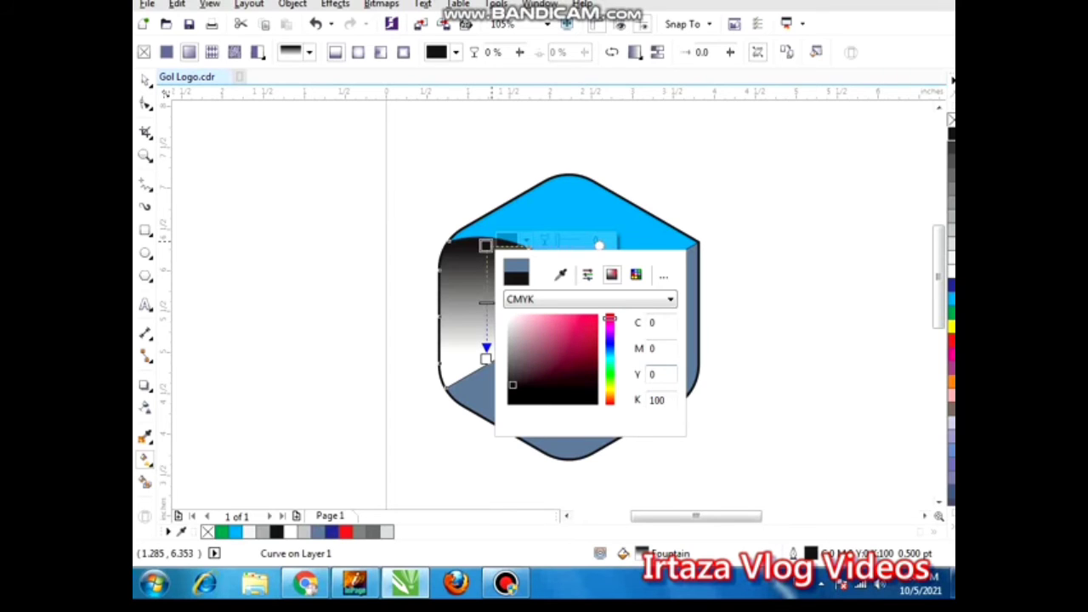
{"action": "left_click", "coordinate": [450, 362]}
- Change the lower colour node of the left section's fountain fill to blue #0217D1
{"action": "left_click", "coordinate": [488, 361]}
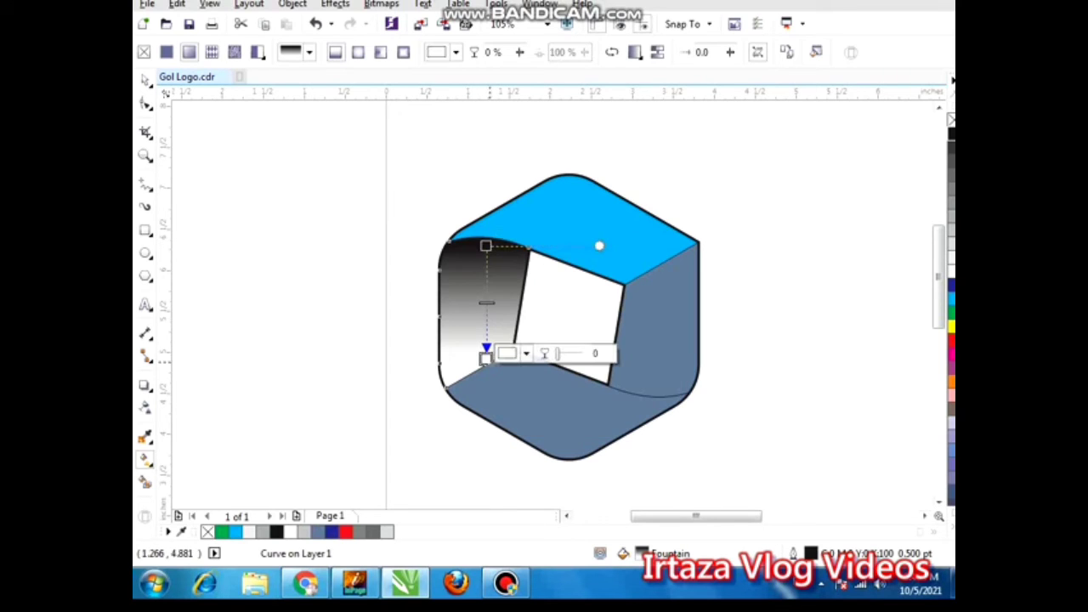
{"action": "left_click", "coordinate": [503, 354]}
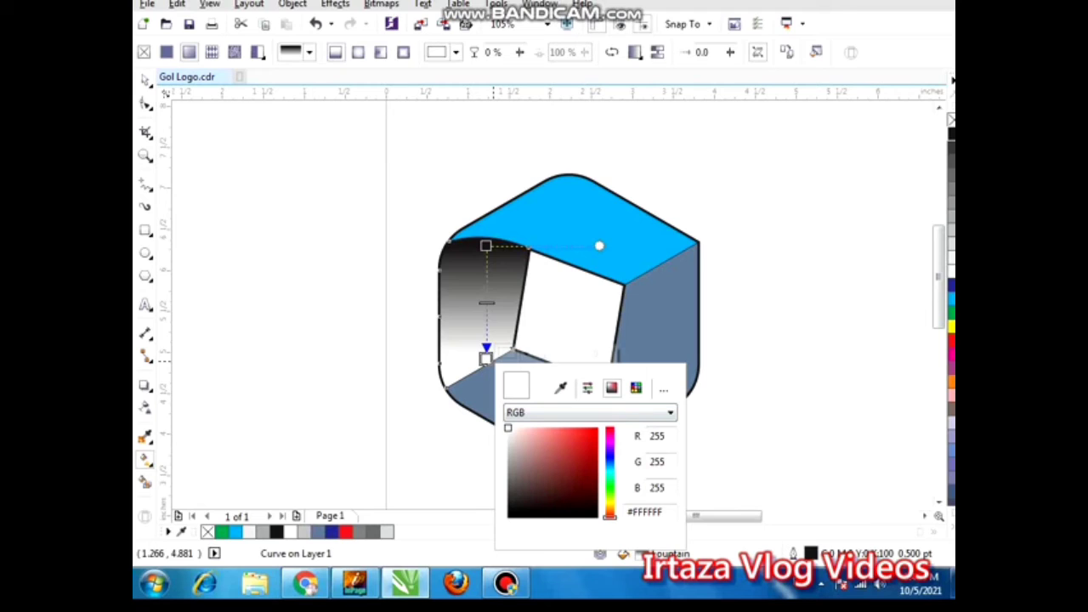
{"action": "left_click", "coordinate": [609, 456]}
{"action": "left_click_drag", "start_coordinate": [572, 457], "coordinate": [597, 442]}
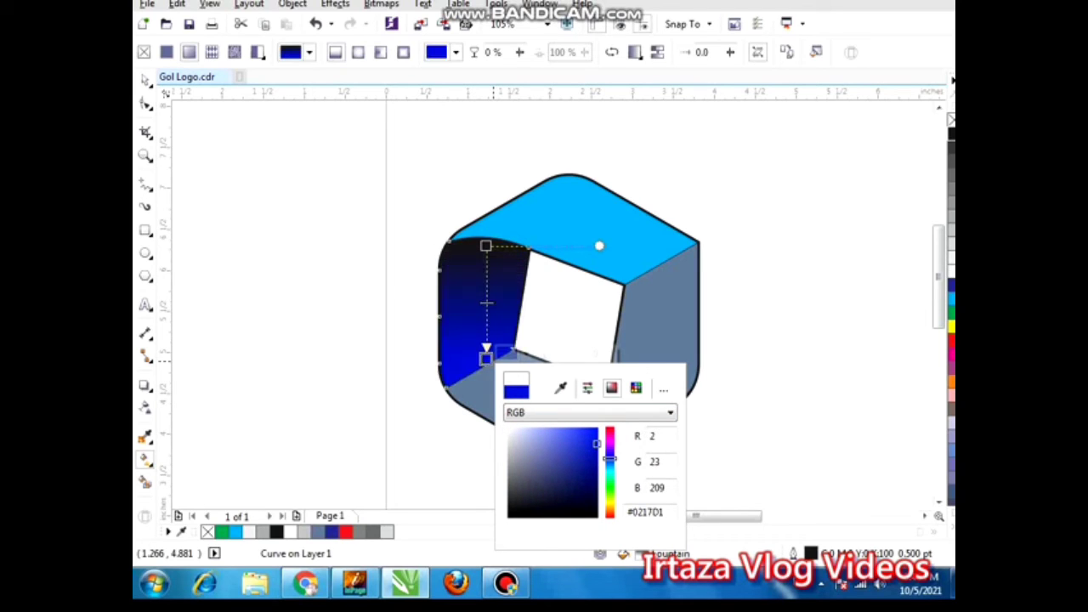
{"action": "left_click", "coordinate": [462, 344]}
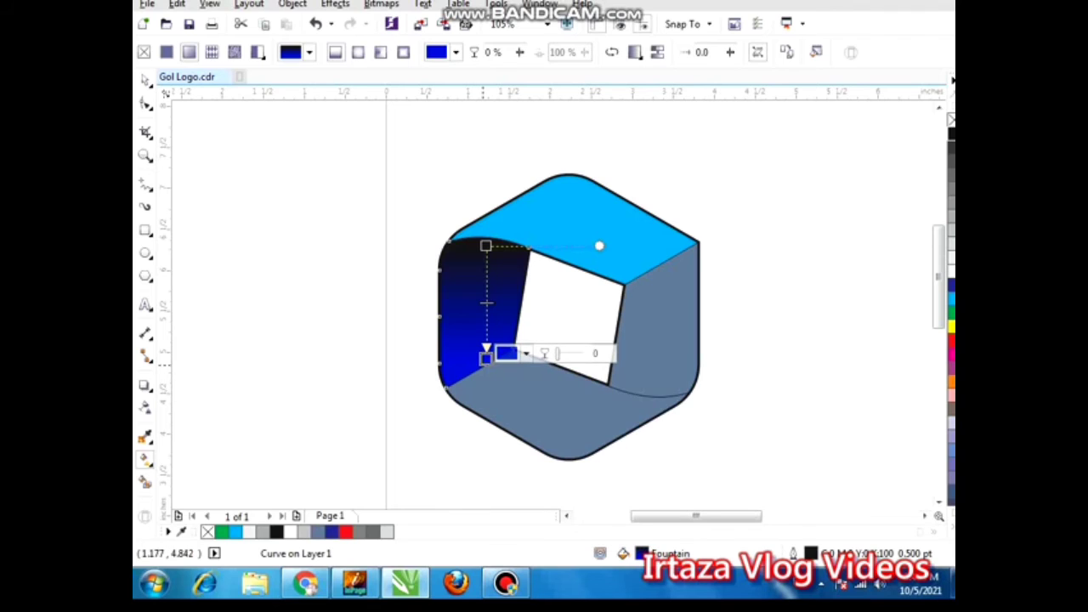
- Slant the left section's gradient so black starts slightly lower and blue ends at the section's lower-left corner, then deselect it
{"action": "left_click_drag", "start_coordinate": [485, 360], "coordinate": [486, 384]}
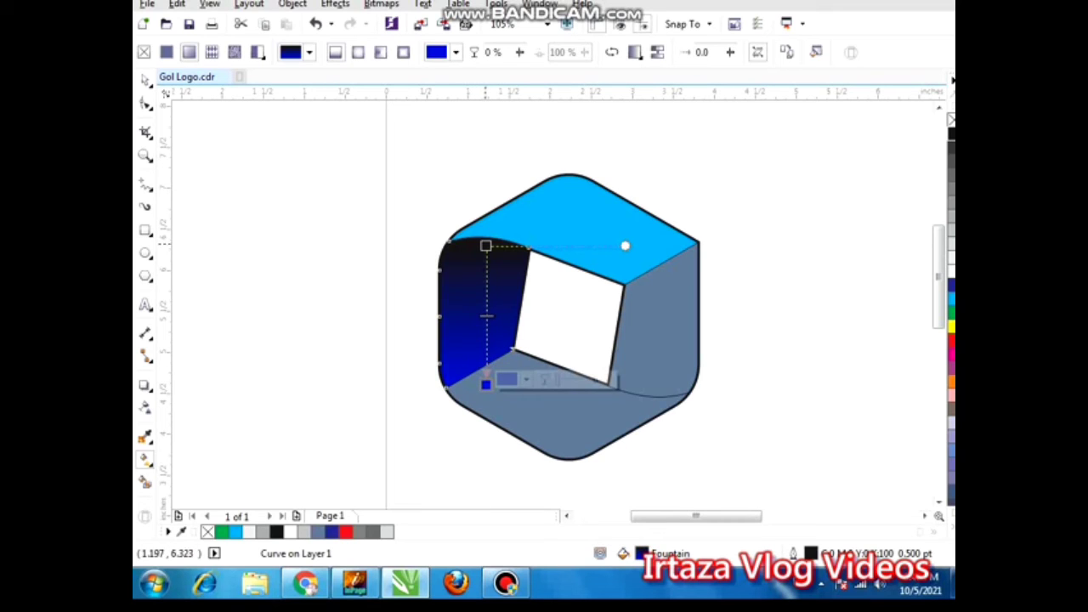
{"action": "left_click_drag", "start_coordinate": [486, 246], "coordinate": [485, 267]}
{"action": "left_click_drag", "start_coordinate": [485, 384], "coordinate": [448, 375]}
{"action": "mouse_move", "coordinate": [487, 268]}
{"action": "left_mouse_down"}
{"action": "mouse_move", "coordinate": [483, 279]}
{"action": "mouse_move", "coordinate": [487, 265]}
{"action": "left_mouse_up"}
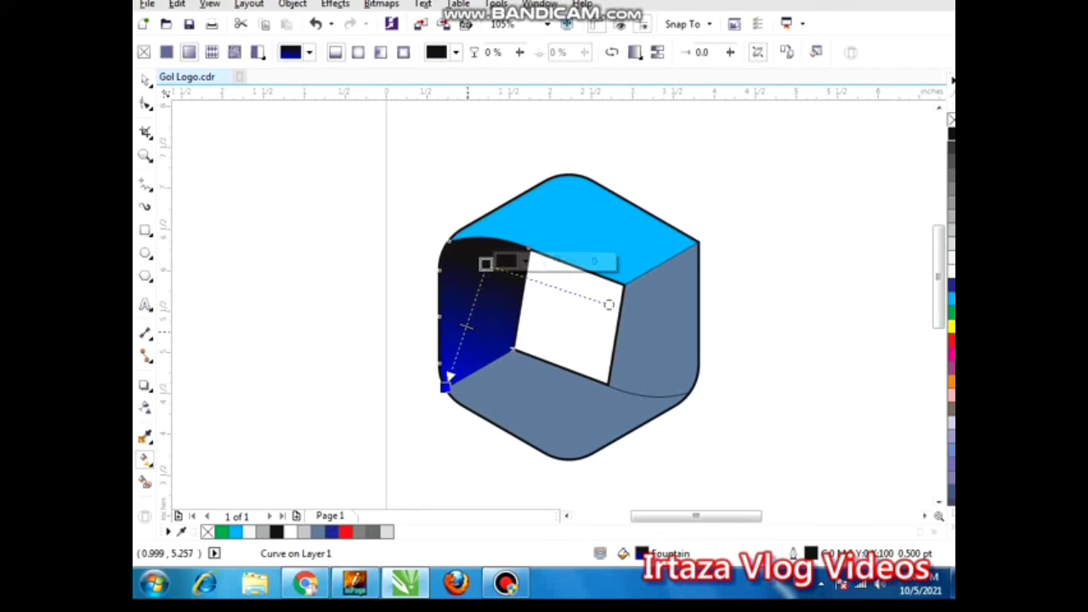
{"action": "left_click", "coordinate": [145, 80]}
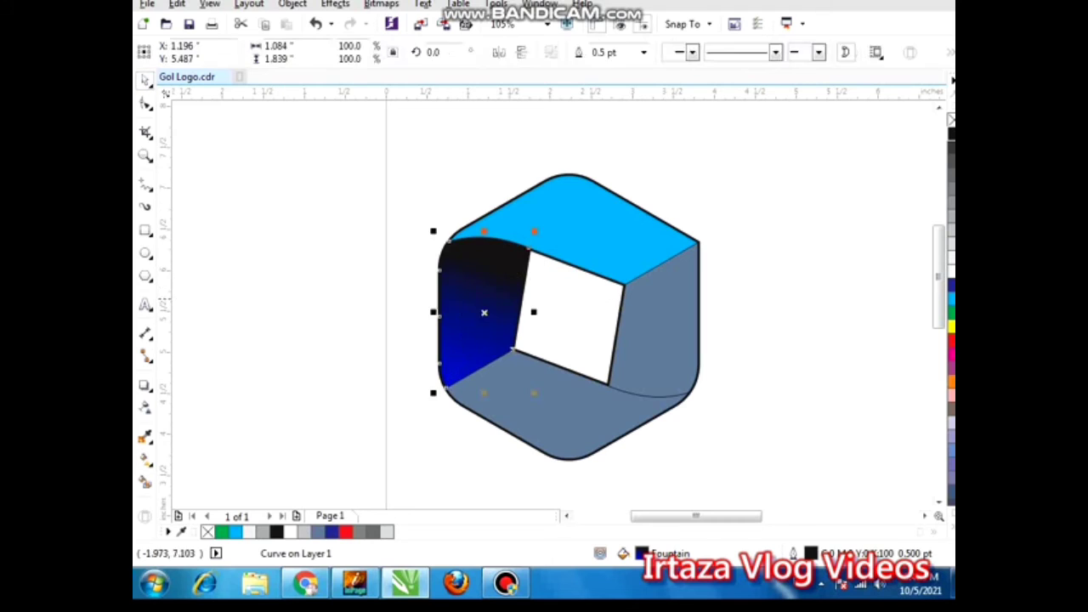
{"action": "left_click", "coordinate": [329, 288]}
- Fill the hexagon's bottom section with solid red, C0 M100 Y100 K0
{"action": "scroll", "coordinate": [329, 288], "scroll_direction": "down", "scroll_amount": 2}
{"action": "mouse_move", "coordinate": [312, 196]}
{"action": "left_mouse_down"}
{"action": "mouse_move", "coordinate": [596, 397]}
{"action": "mouse_move", "coordinate": [598, 413]}
{"action": "left_mouse_up"}
{"action": "left_click", "coordinate": [509, 216]}
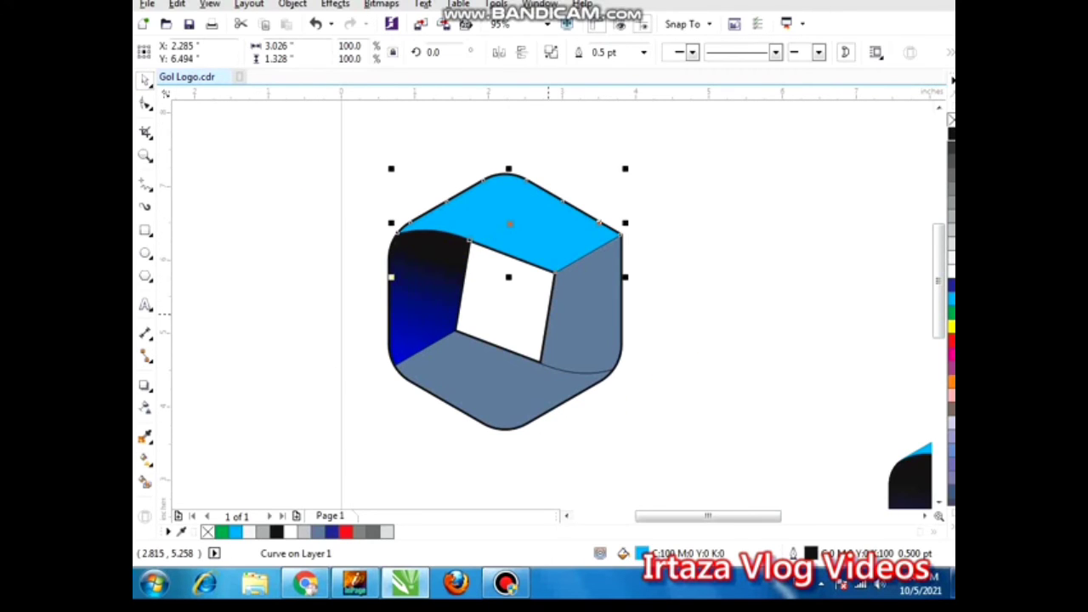
{"action": "left_click", "coordinate": [555, 305]}
{"action": "key", "text": "F3"}
{"action": "left_click_drag", "start_coordinate": [331, 186], "coordinate": [540, 360]}
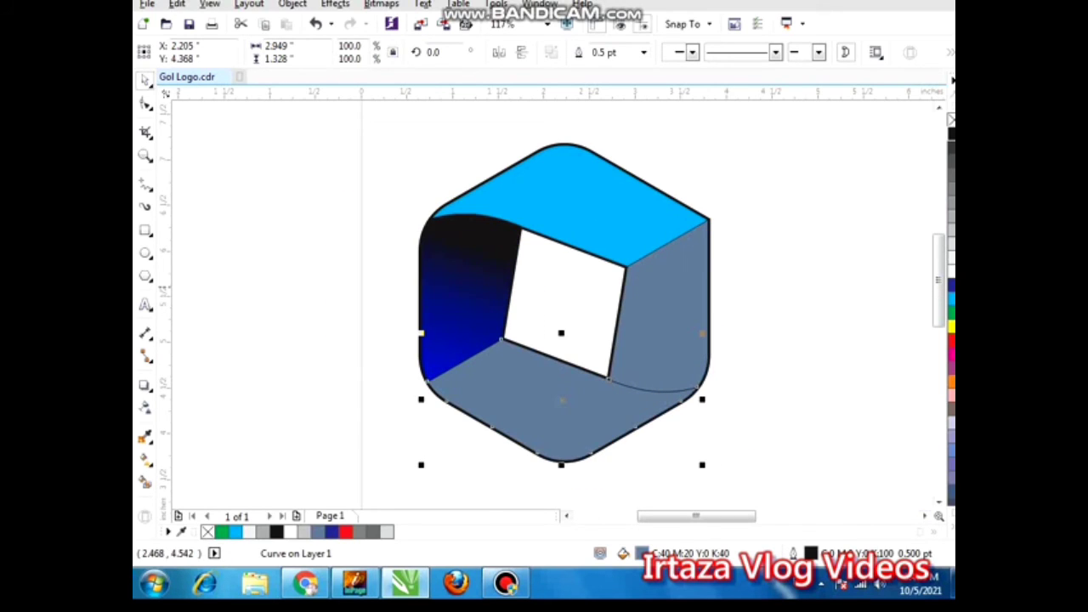
{"action": "left_click", "coordinate": [950, 340]}
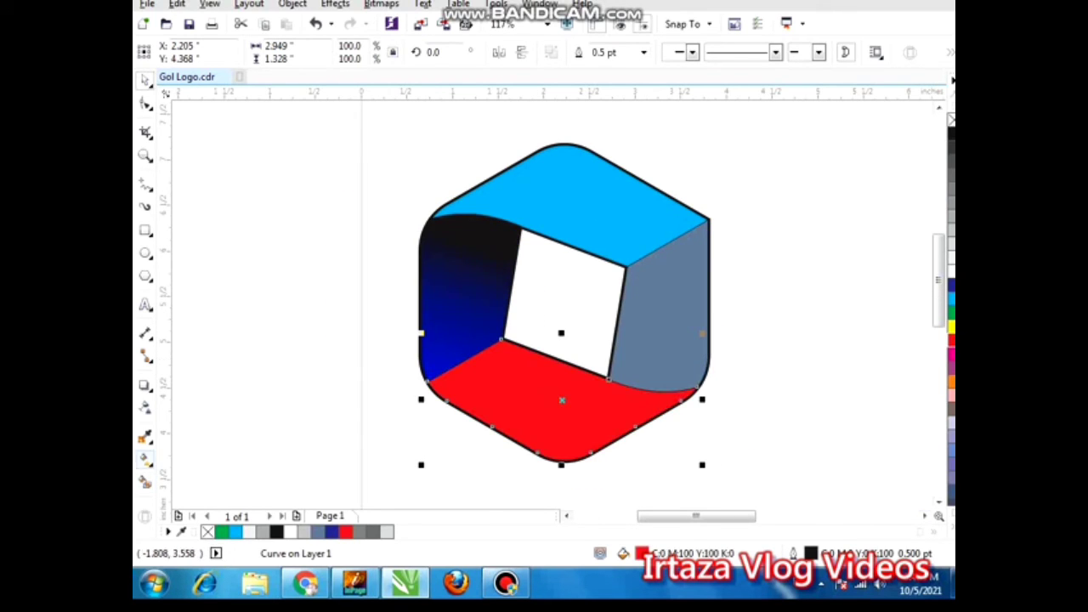
- Give the bottom section a diagonal fountain fill from red just beyond its lower-right edge to dark red #940C0C near its left end
{"action": "left_click", "coordinate": [146, 459]}
{"action": "left_click_drag", "start_coordinate": [620, 433], "coordinate": [509, 381]}
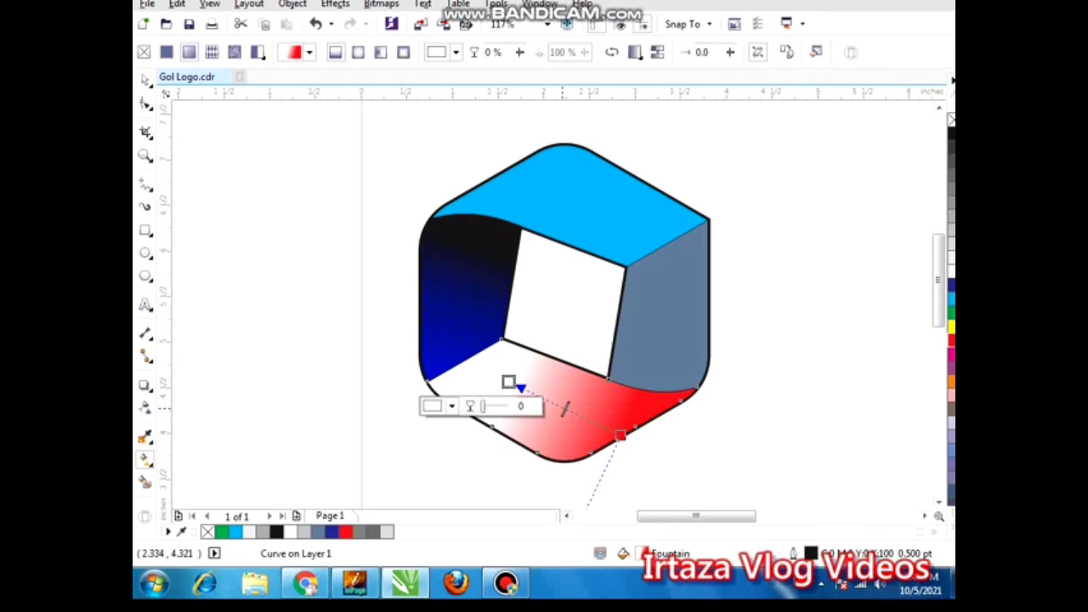
{"action": "left_click", "coordinate": [452, 405]}
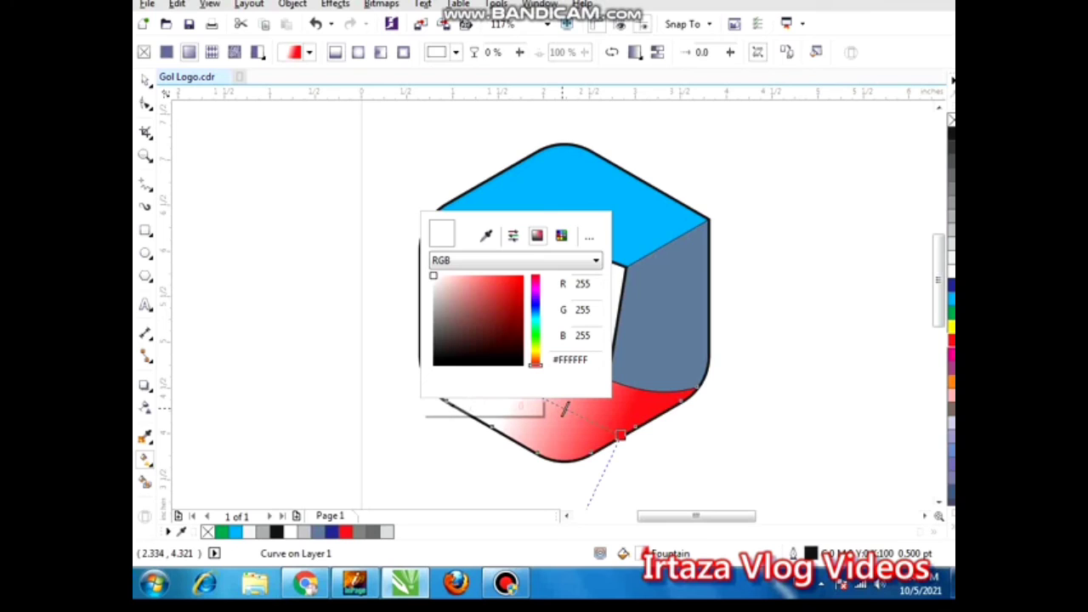
{"action": "left_click", "coordinate": [515, 305]}
{"action": "left_click_drag", "start_coordinate": [516, 305], "coordinate": [516, 314]}
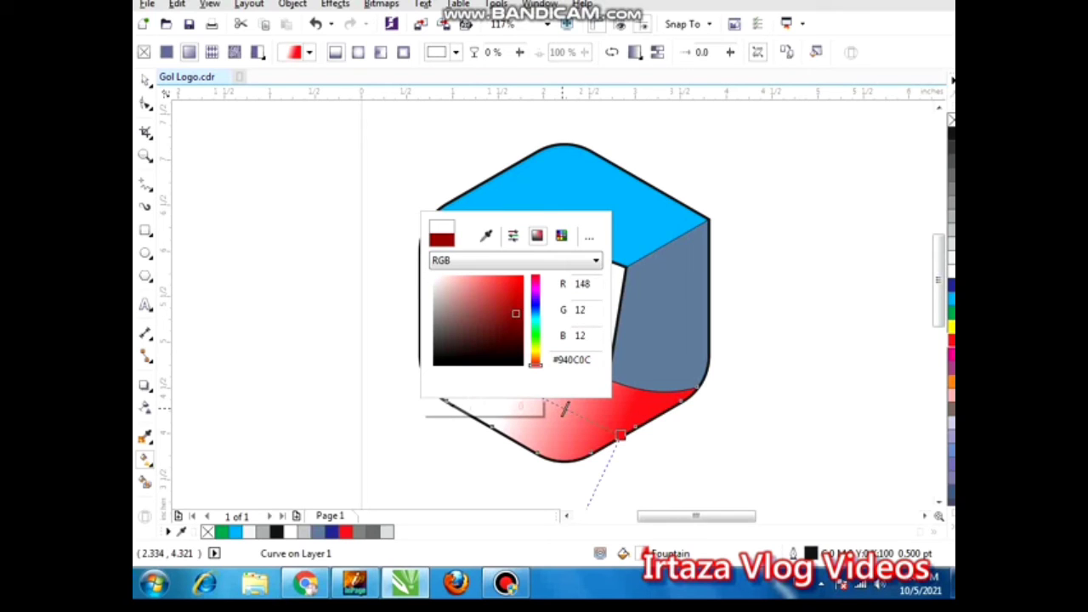
{"action": "left_click", "coordinate": [621, 435]}
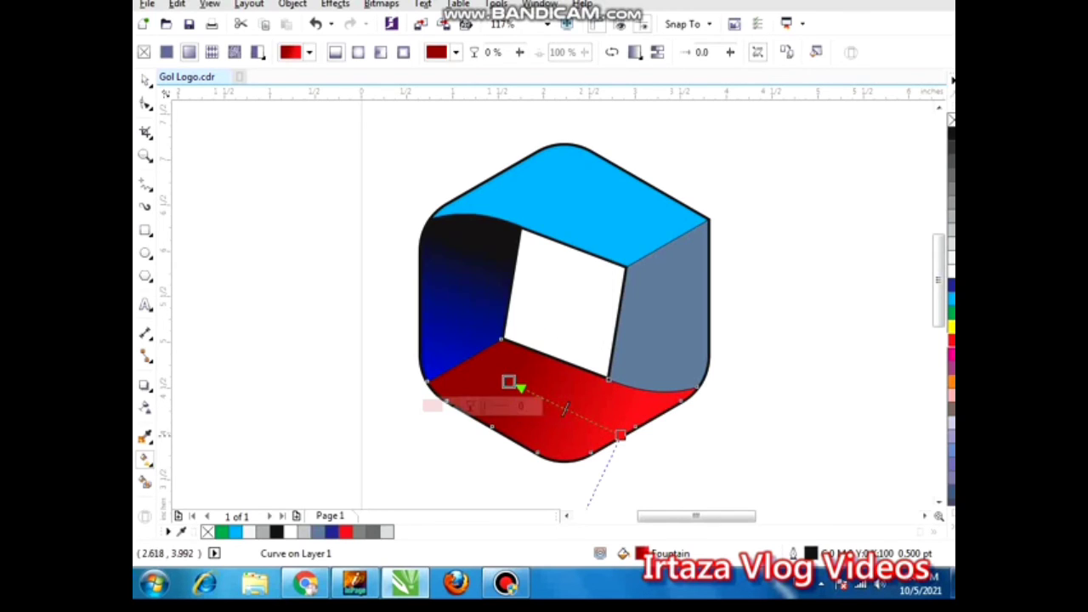
{"action": "left_click_drag", "start_coordinate": [620, 435], "coordinate": [635, 440]}
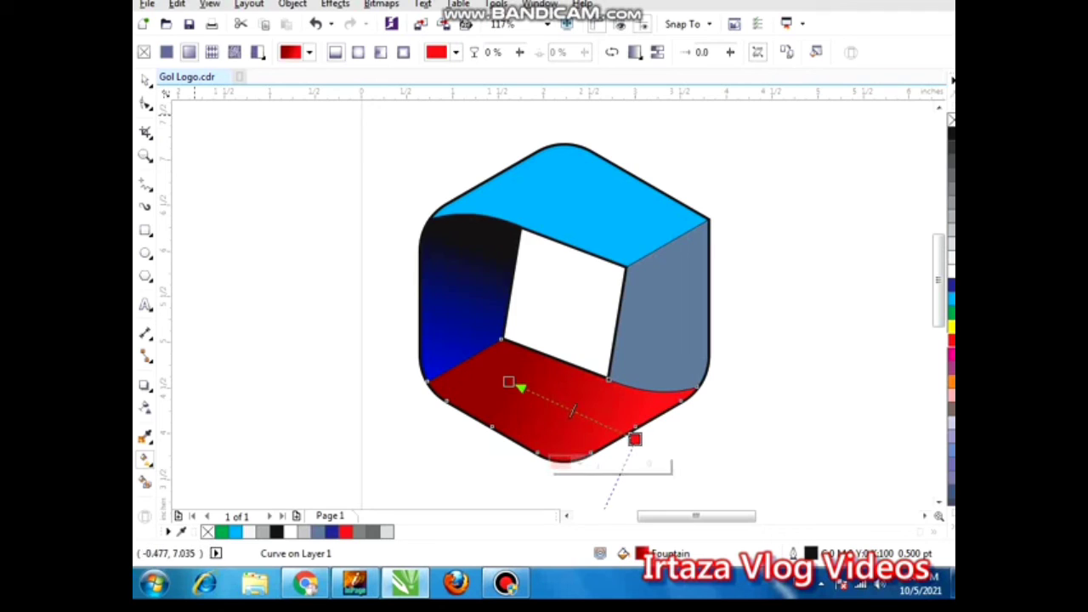
{"action": "key", "text": "space"}
{"action": "key", "text": "Escape"}
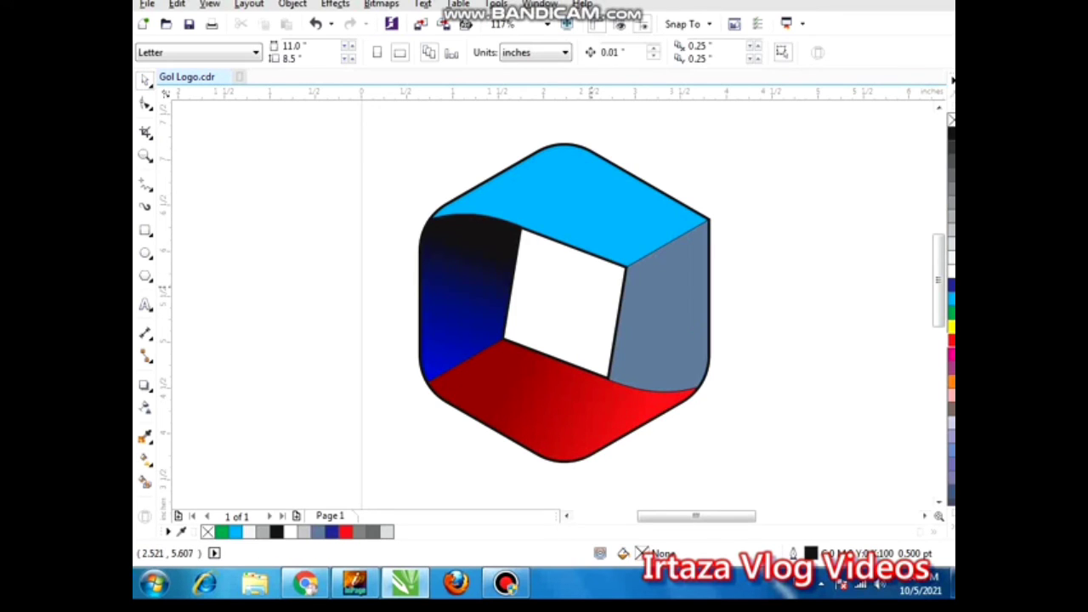
- Fill the right section with 20% black and apply a vertical fountain fill running upward from the grey, with its start raised
{"action": "left_click", "coordinate": [636, 288]}
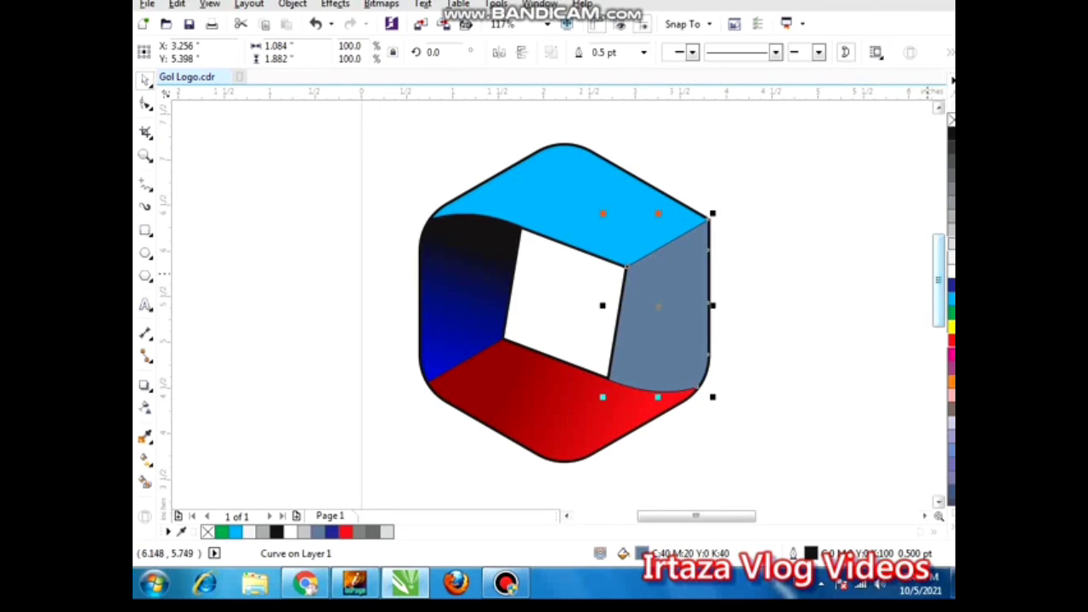
{"action": "left_click", "coordinate": [951, 243]}
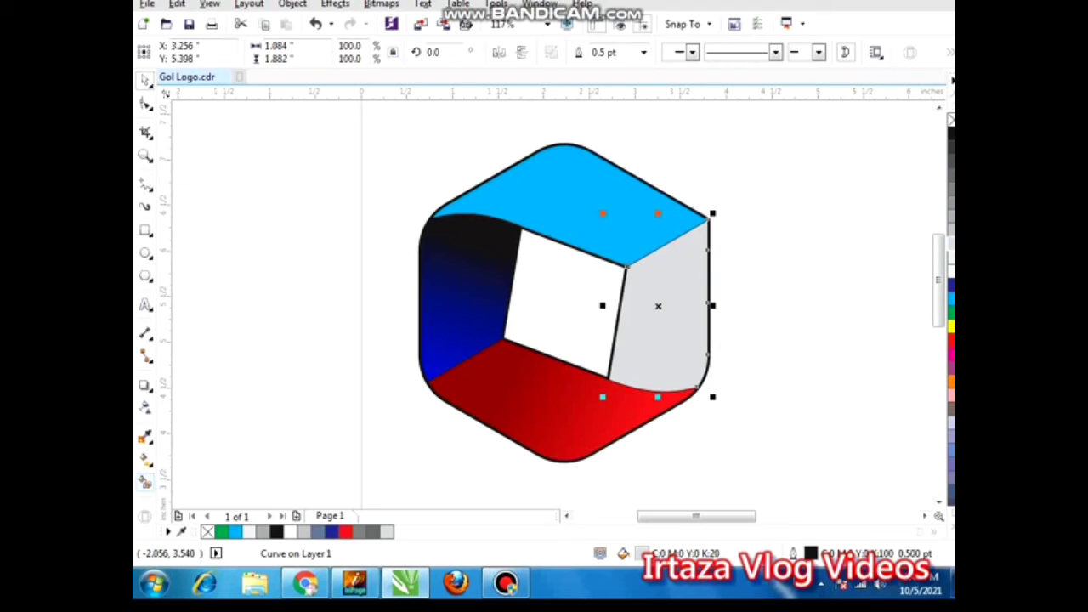
{"action": "left_click", "coordinate": [146, 460]}
{"action": "left_click_drag", "start_coordinate": [661, 384], "coordinate": [660, 335]}
{"action": "left_click_drag", "start_coordinate": [662, 292], "coordinate": [662, 284]}
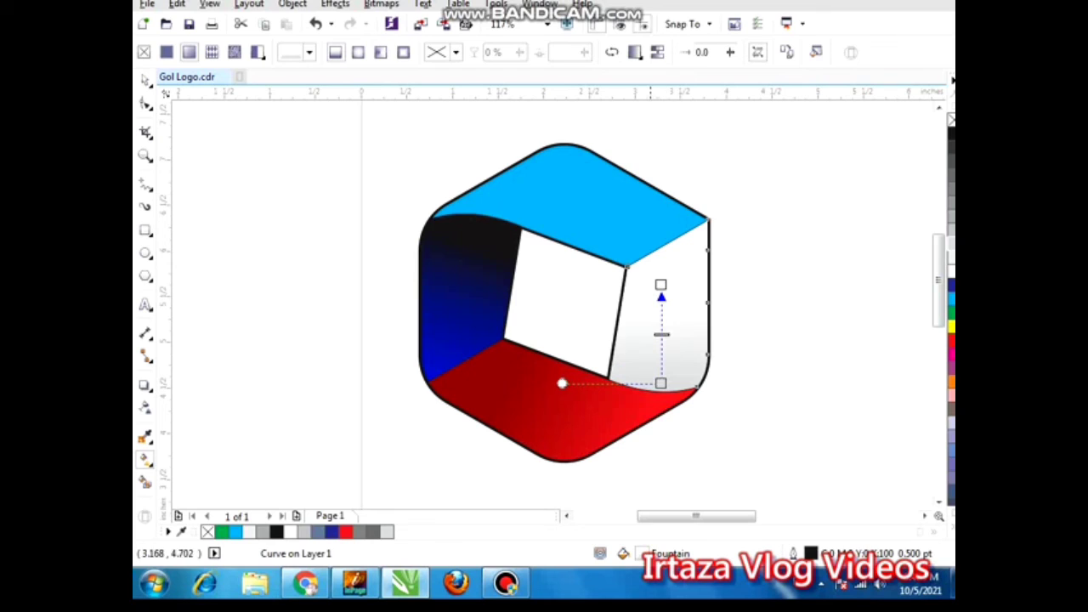
{"action": "left_click_drag", "start_coordinate": [661, 335], "coordinate": [661, 324]}
{"action": "left_click_drag", "start_coordinate": [661, 383], "coordinate": [660, 352]}
- Set the upper colour node of the right section's fountain fill to C0 M0 Y0 K50
{"action": "left_click", "coordinate": [661, 285]}
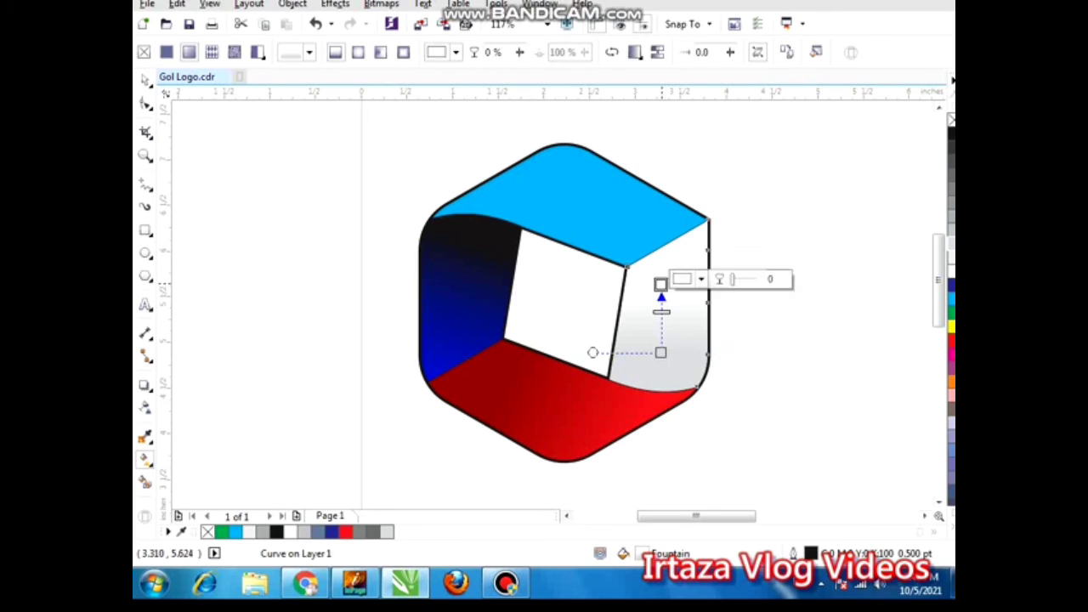
{"action": "left_click", "coordinate": [700, 279]}
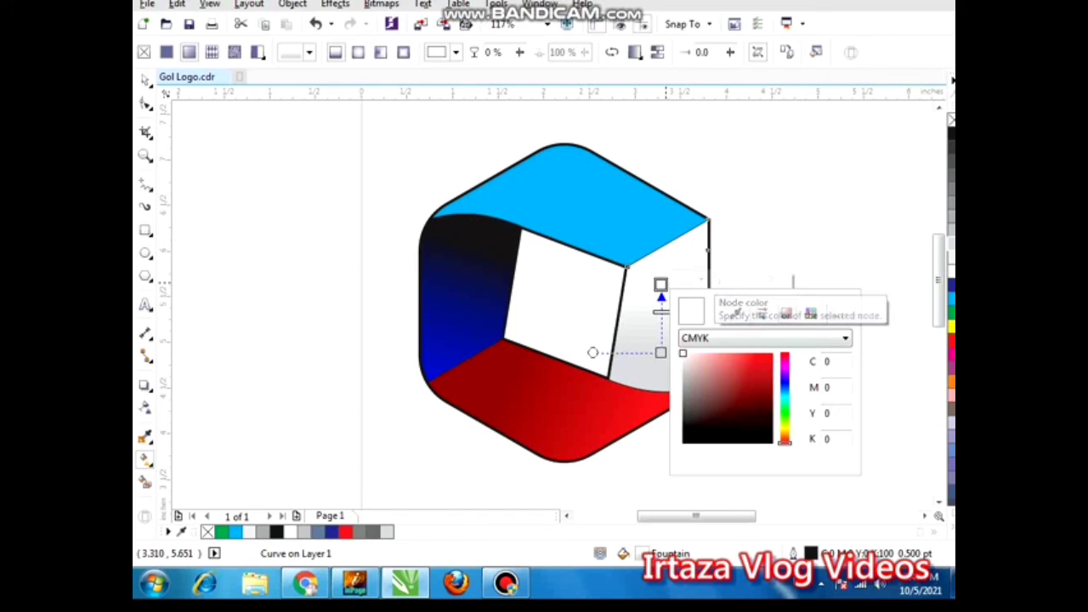
{"action": "type", "text": "5"}
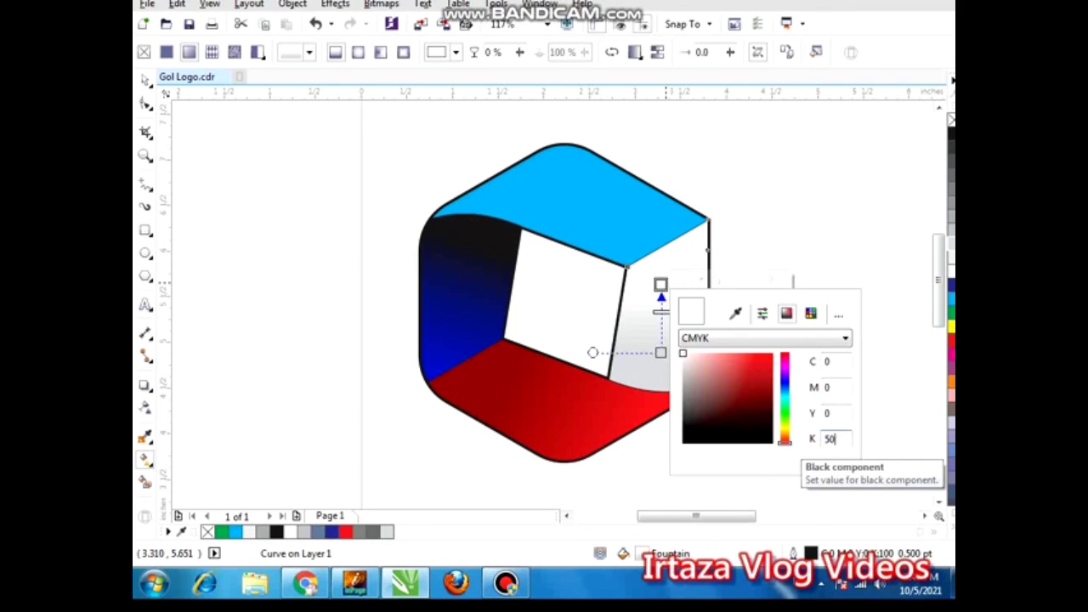
{"action": "double_click", "coordinate": [829, 413]}
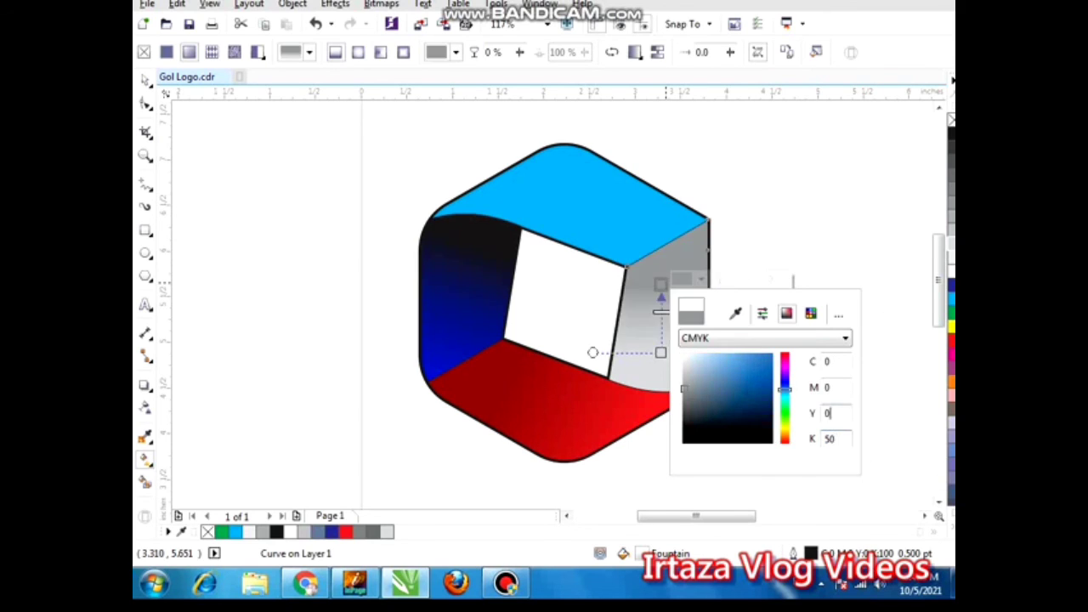
{"action": "left_click", "coordinate": [643, 368]}
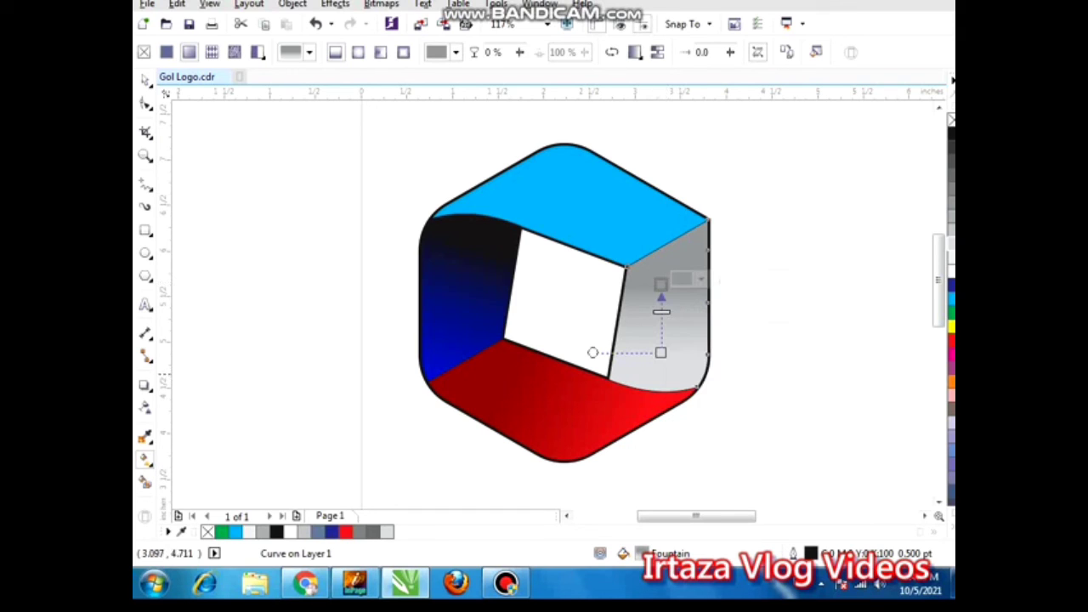
- Stretch the right section's gradient both upward and downward to span nearly its full height, then deselect the section
{"action": "left_click_drag", "start_coordinate": [662, 285], "coordinate": [663, 269]}
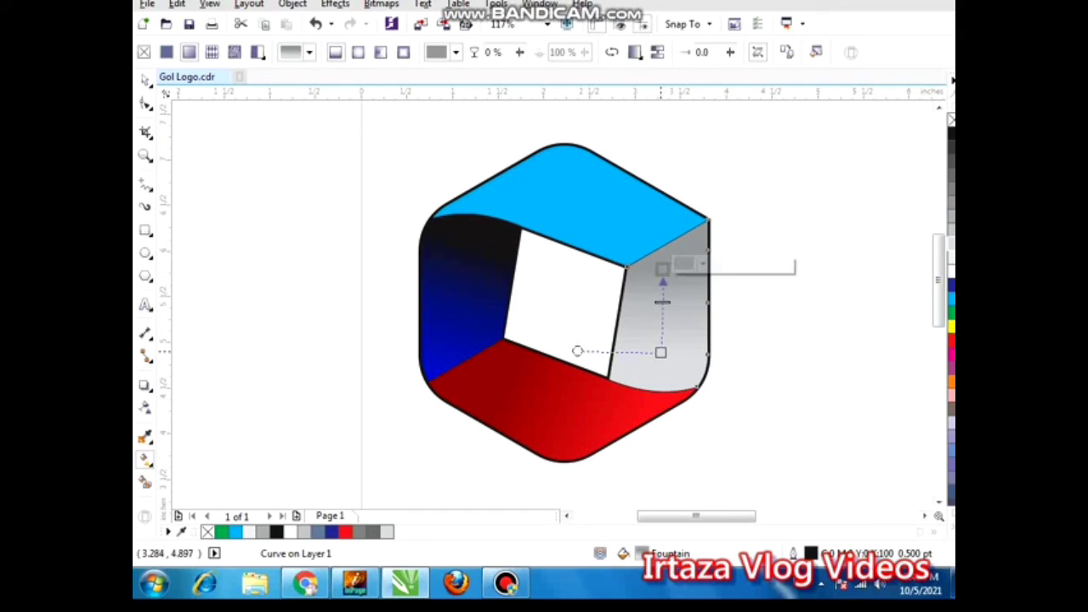
{"action": "left_click_drag", "start_coordinate": [661, 351], "coordinate": [663, 379]}
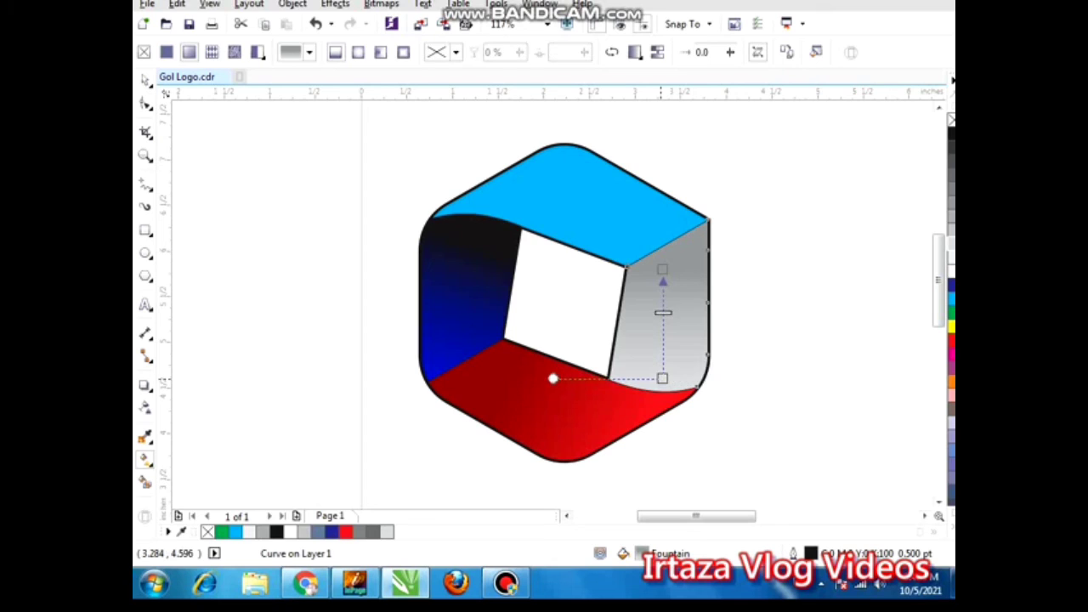
{"action": "left_click", "coordinate": [145, 81]}
{"action": "left_click", "coordinate": [236, 260]}
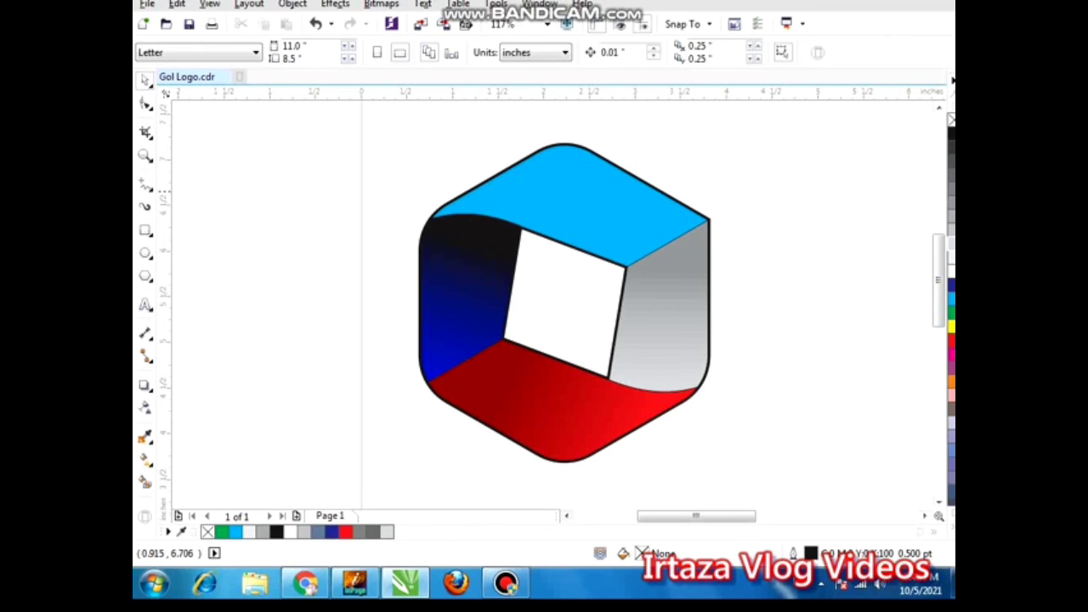
- Fill the top section with green C100 M0 Y100 K0 and apply a diagonal fountain fill running from its lower-right edge toward the upper left
{"action": "left_click", "coordinate": [560, 201]}
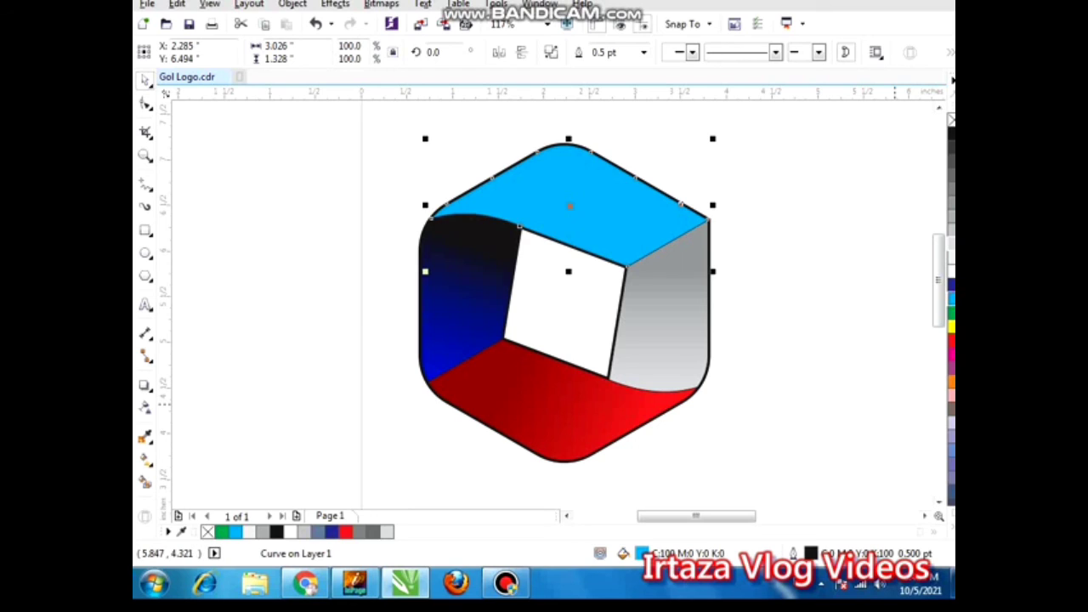
{"action": "left_click", "coordinate": [221, 531]}
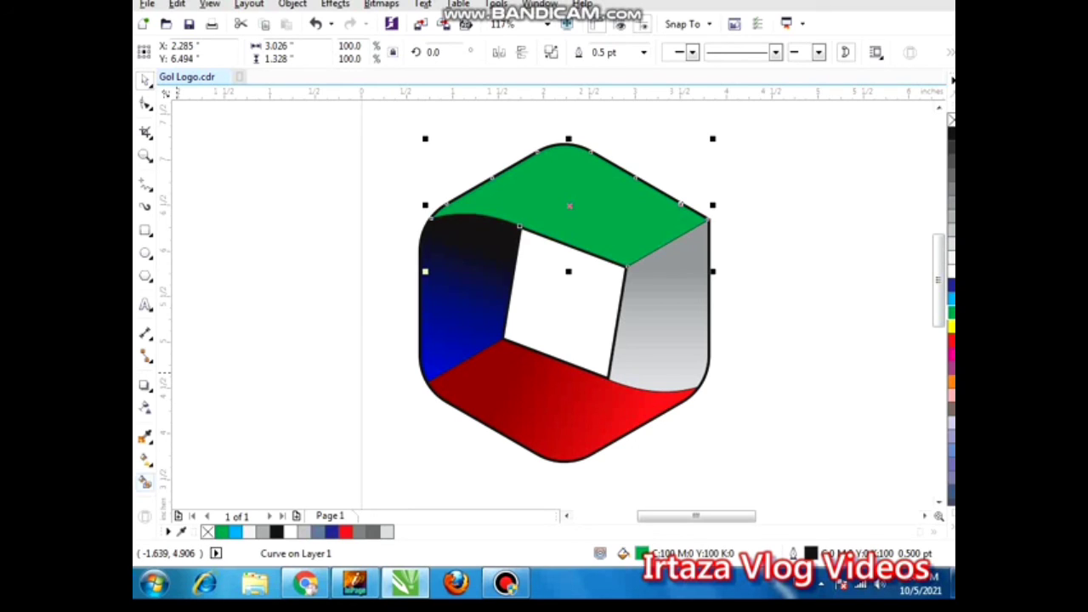
{"action": "left_click", "coordinate": [145, 459]}
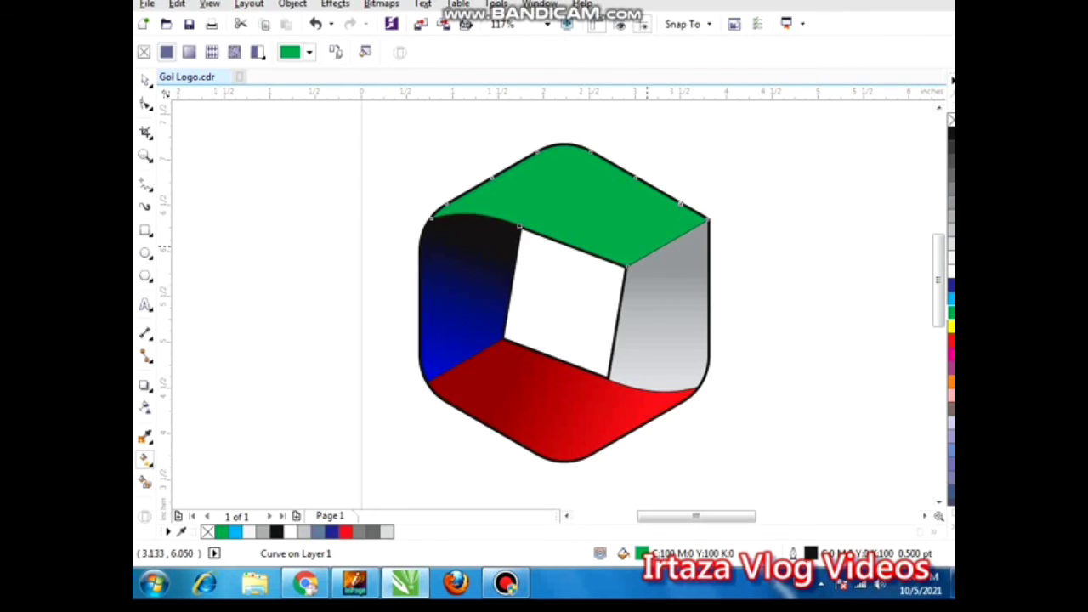
{"action": "left_click_drag", "start_coordinate": [589, 201], "coordinate": [561, 181]}
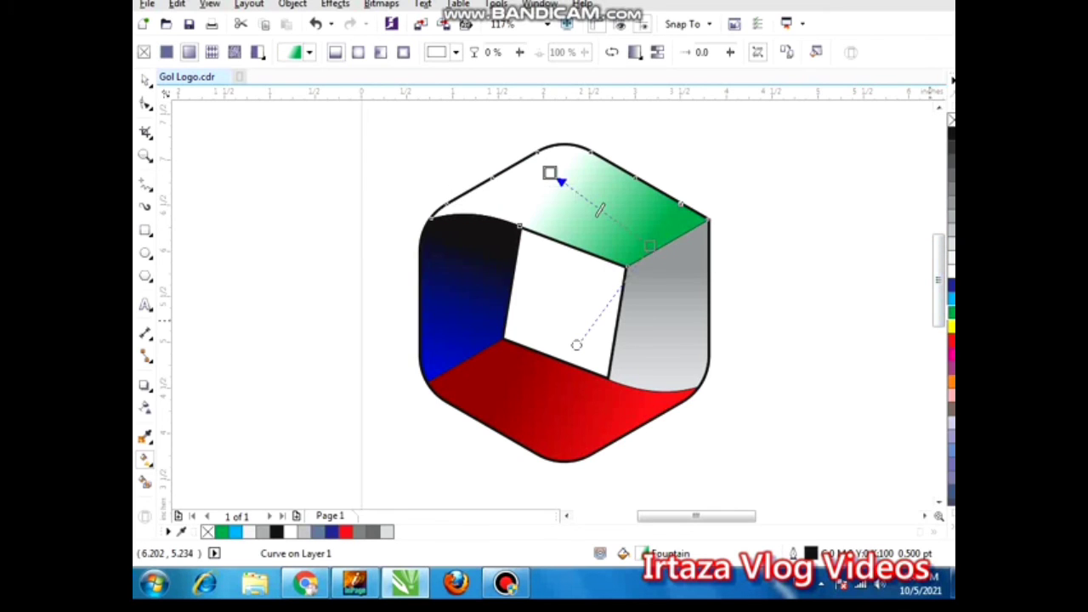
- Set the white end of the top section's gradient to dark green, extend its green end slightly outward, and deselect the section
{"action": "mouse_move", "coordinate": [551, 173]}
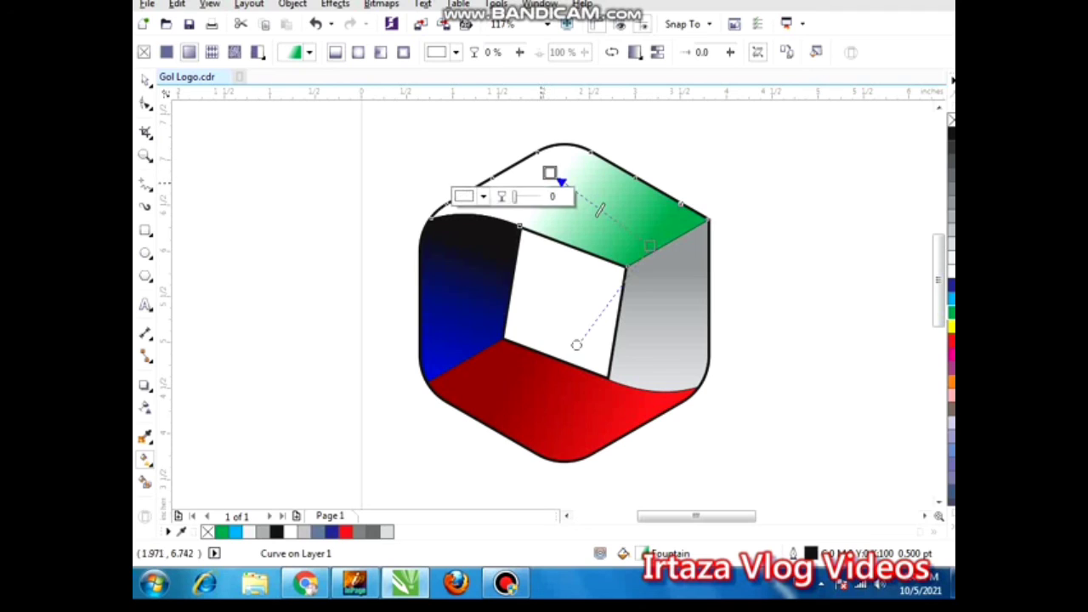
{"action": "left_click", "coordinate": [483, 196]}
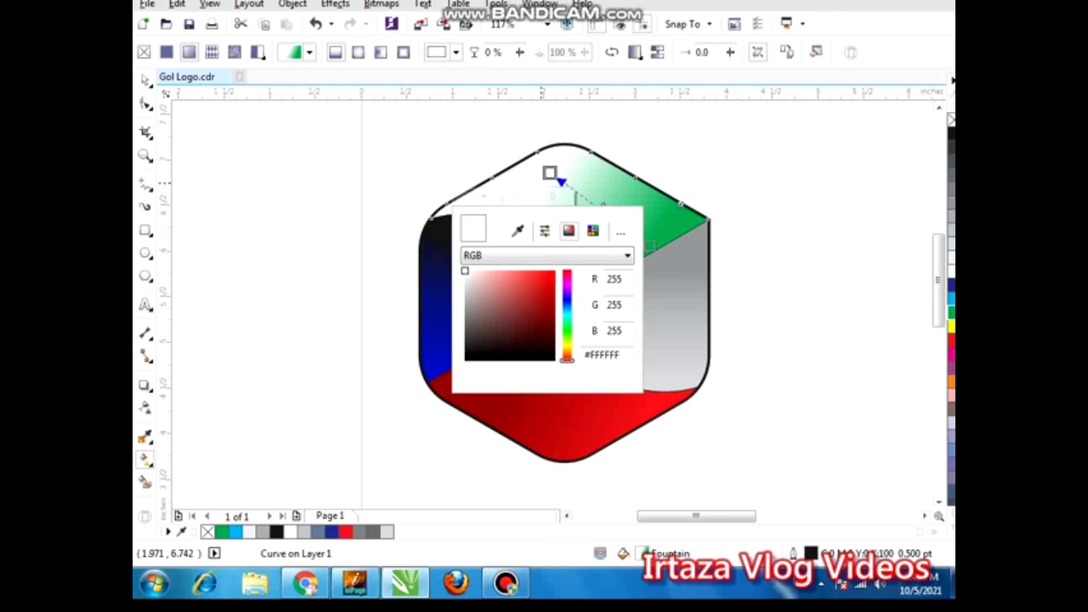
{"action": "left_click", "coordinate": [567, 323]}
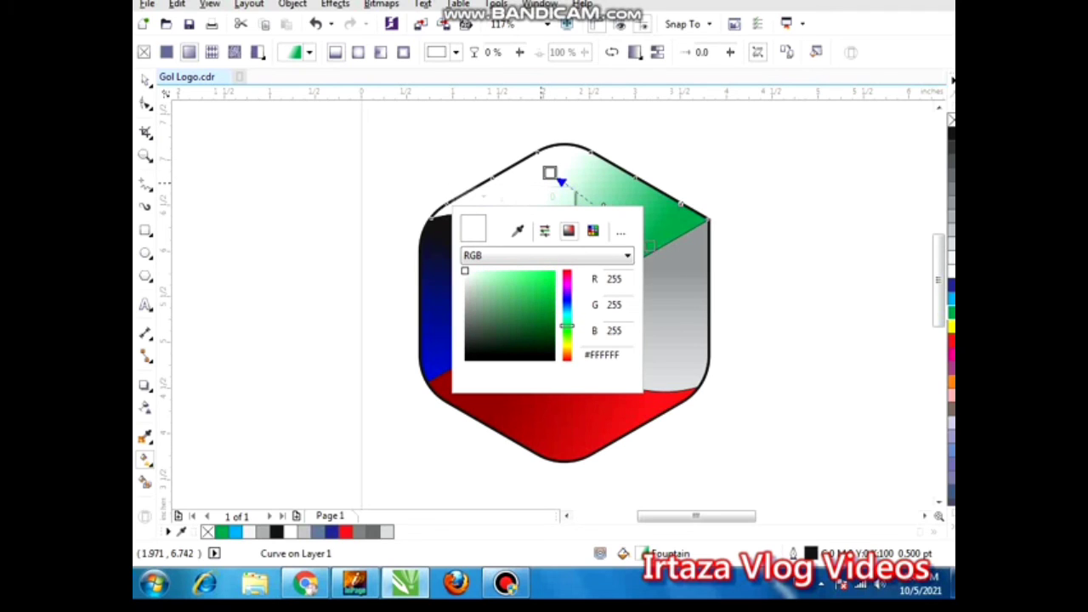
{"action": "left_click_drag", "start_coordinate": [466, 271], "coordinate": [517, 329]}
{"action": "key", "text": "Escape"}
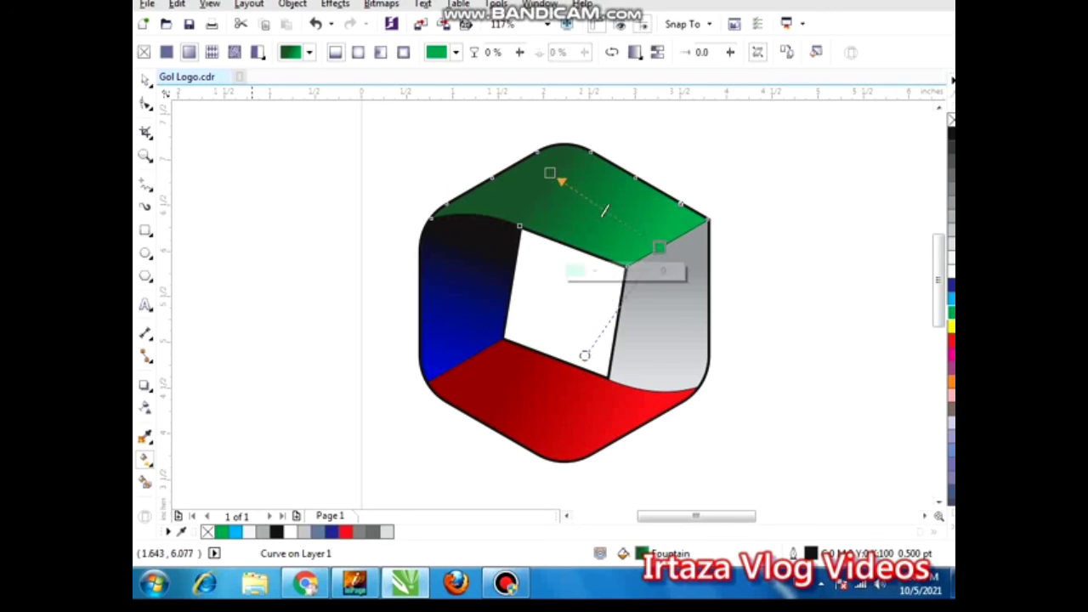
{"action": "key", "text": "space"}
{"action": "key", "text": "Escape"}
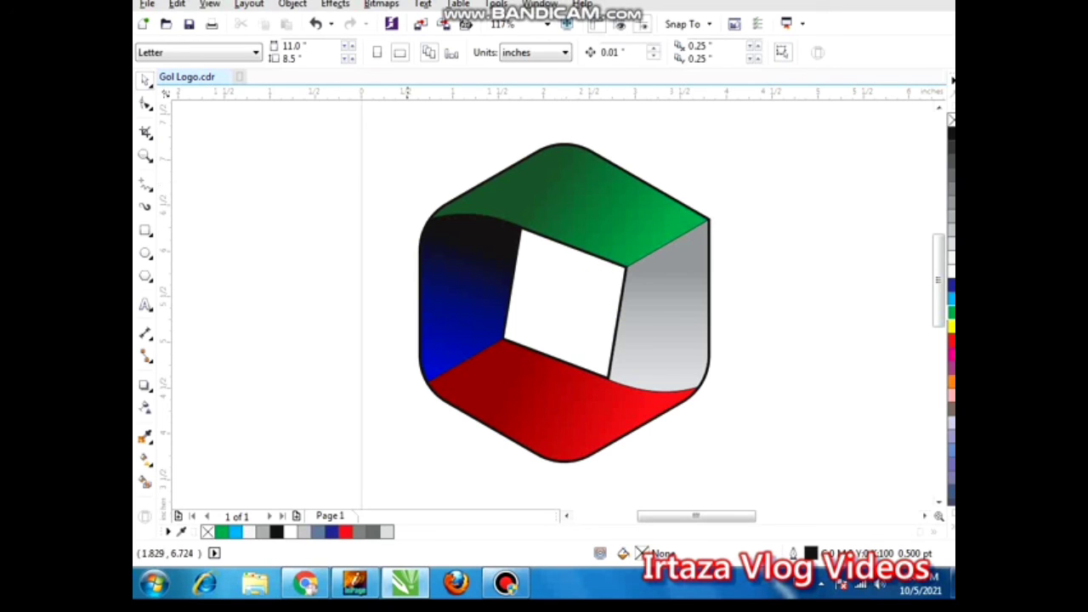
- Remove the outline from the top section and from all the other parts of the hexagonal logo
{"action": "left_click", "coordinate": [584, 223]}
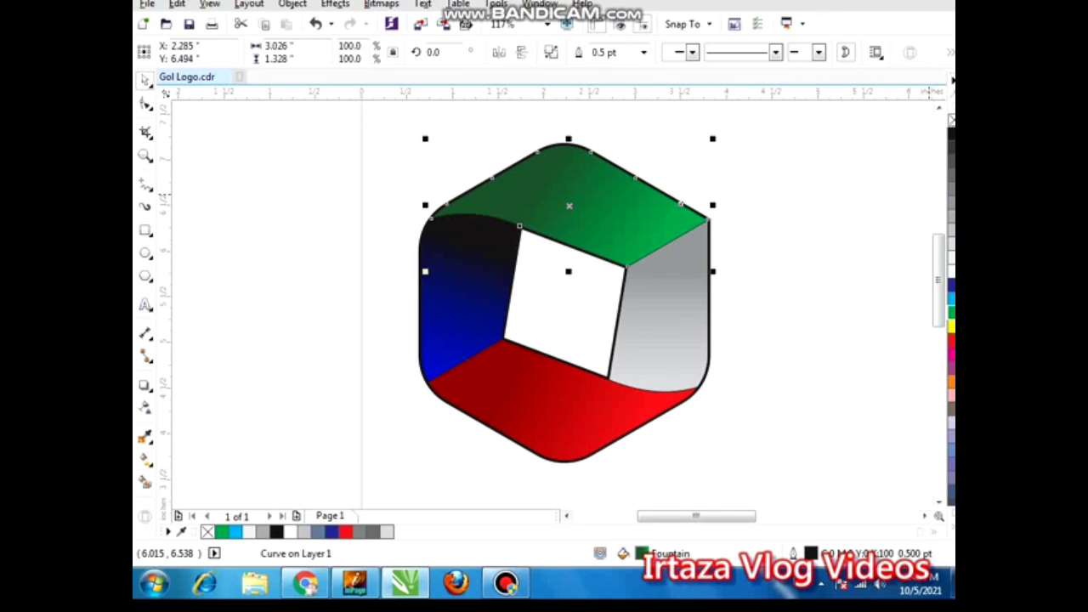
{"action": "right_click", "coordinate": [952, 120]}
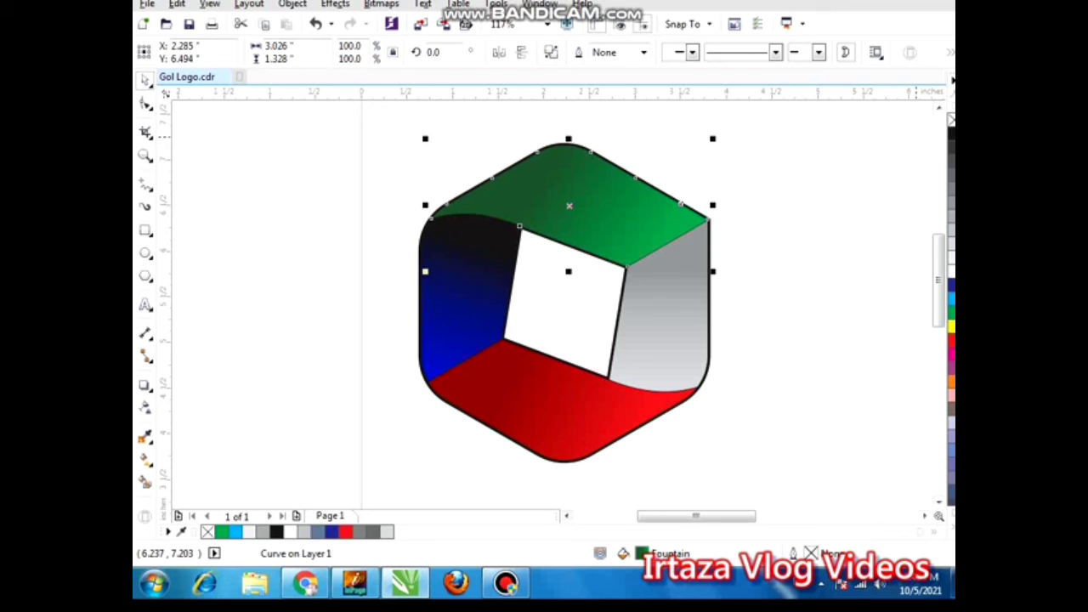
{"action": "key", "text": "Escape"}
{"action": "mouse_move", "coordinate": [362, 115]}
{"action": "left_mouse_down"}
{"action": "mouse_move", "coordinate": [765, 468]}
{"action": "mouse_move", "coordinate": [814, 479]}
{"action": "left_mouse_up"}
{"action": "right_click", "coordinate": [952, 120]}
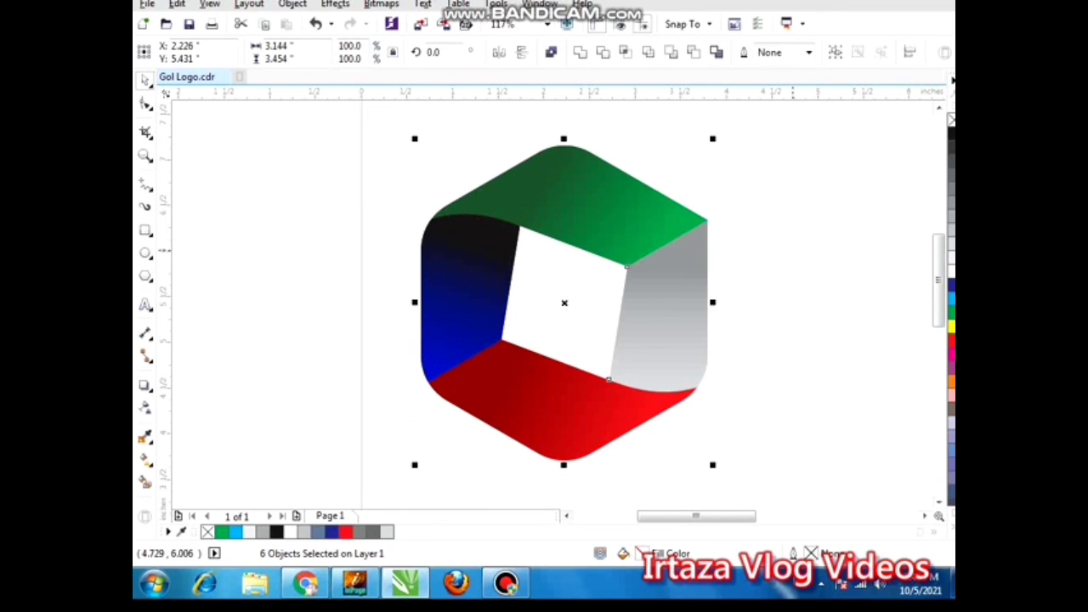
- Group all the objects of the green-topped hexagonal logo into one, check the result up close, and deselect it
{"action": "left_click", "coordinate": [794, 242]}
{"action": "scroll", "coordinate": [472, 287], "scroll_direction": "down", "scroll_amount": 2}
{"action": "left_click_drag", "start_coordinate": [394, 203], "coordinate": [625, 400]}
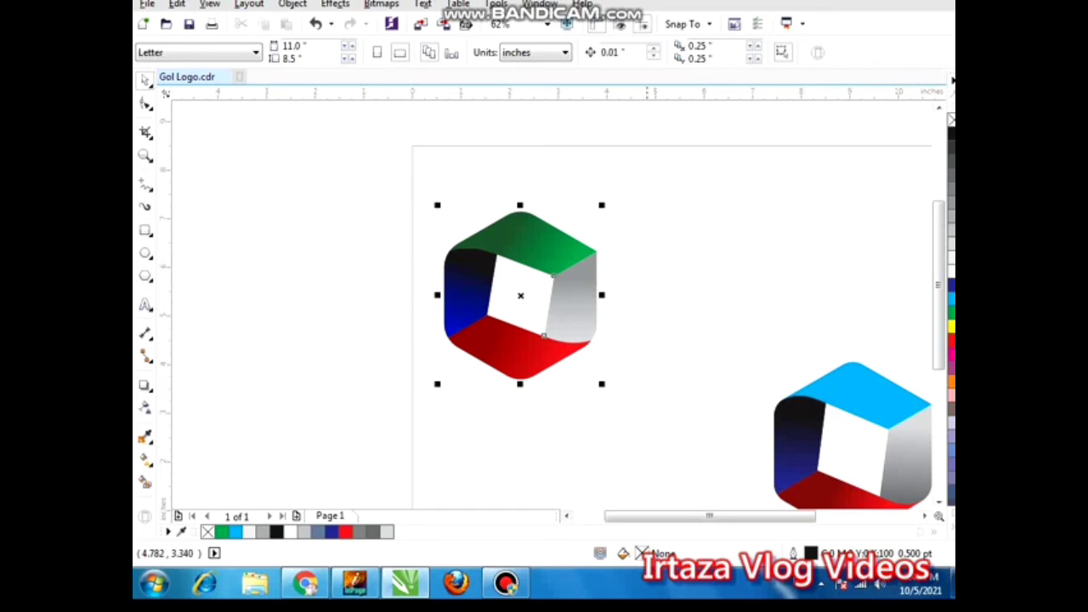
{"action": "key", "text": "ctrl+g"}
{"action": "key", "text": "F2"}
{"action": "left_click_drag", "start_coordinate": [388, 185], "coordinate": [625, 403]}
{"action": "scroll", "coordinate": [627, 401], "scroll_direction": "up", "scroll_amount": 1}
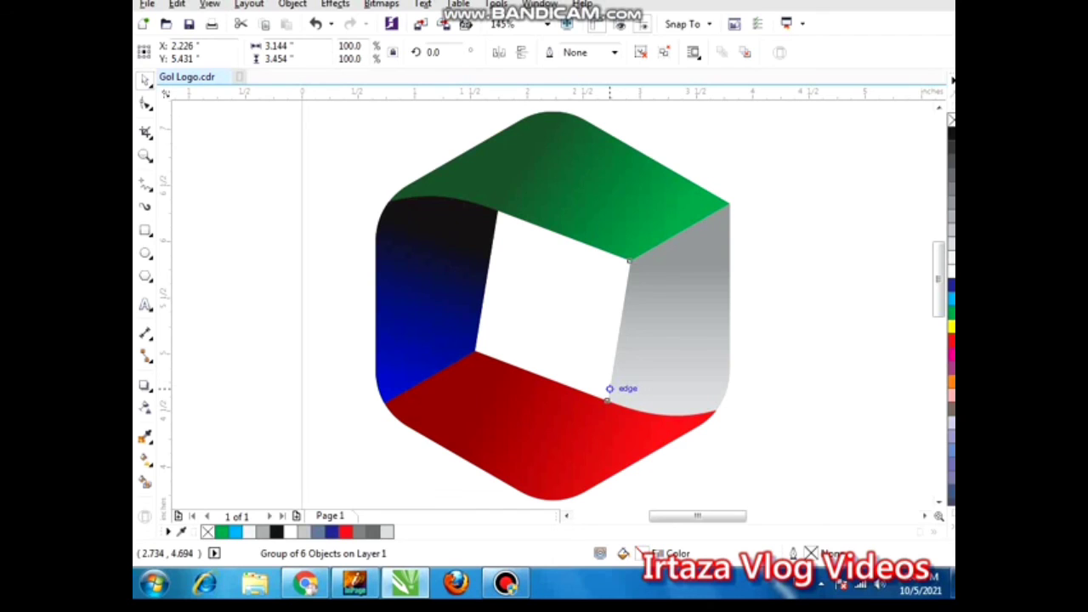
{"action": "scroll", "coordinate": [607, 400], "scroll_direction": "down", "scroll_amount": 3}
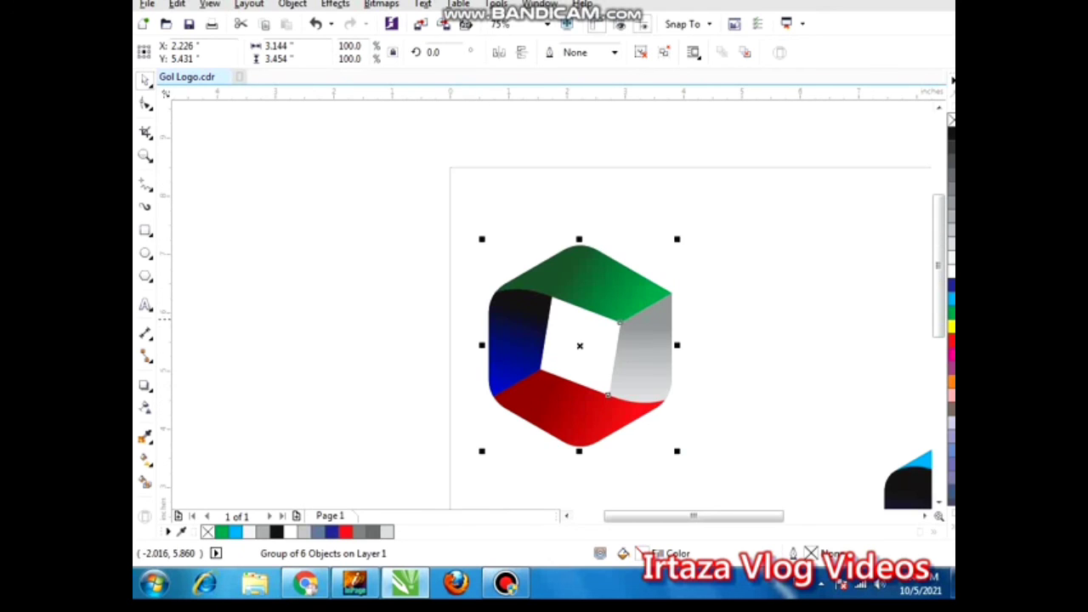
{"action": "left_click", "coordinate": [406, 325]}
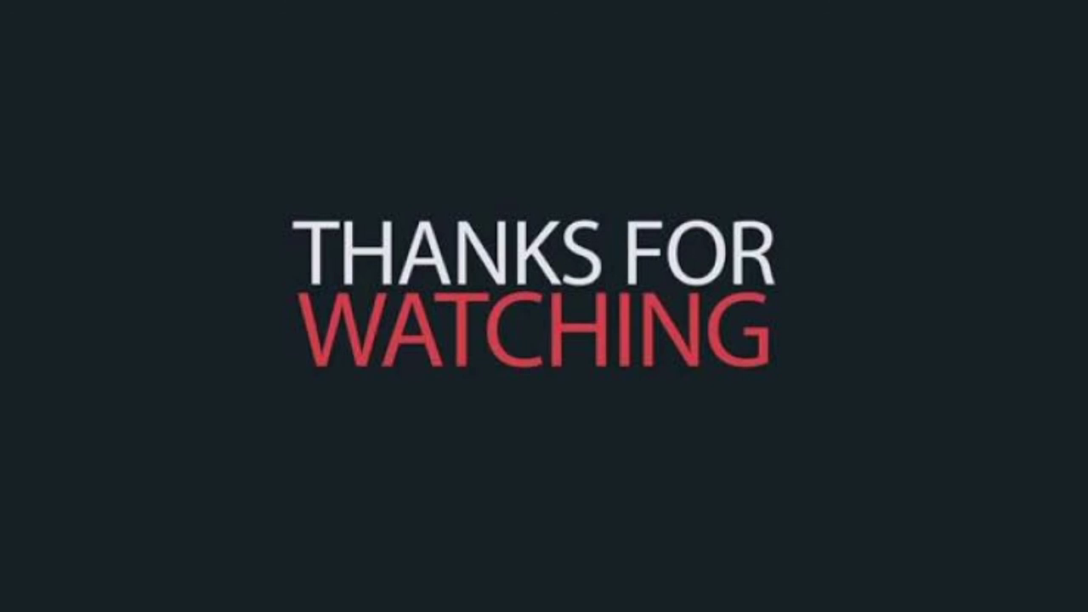